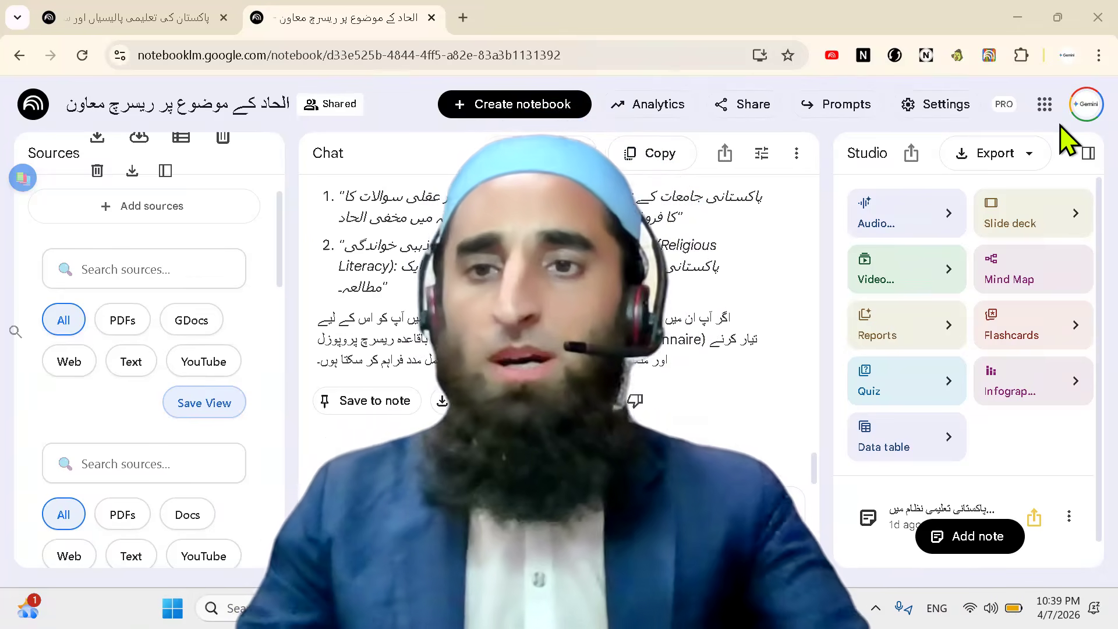
Step: Ask the suggested follow-up question about how Pakistani politicians used the term, and generate a mind map from the notebook's sources
{"action": "scroll", "coordinate": [183, 460], "scroll_direction": "down", "scroll_amount": 10}
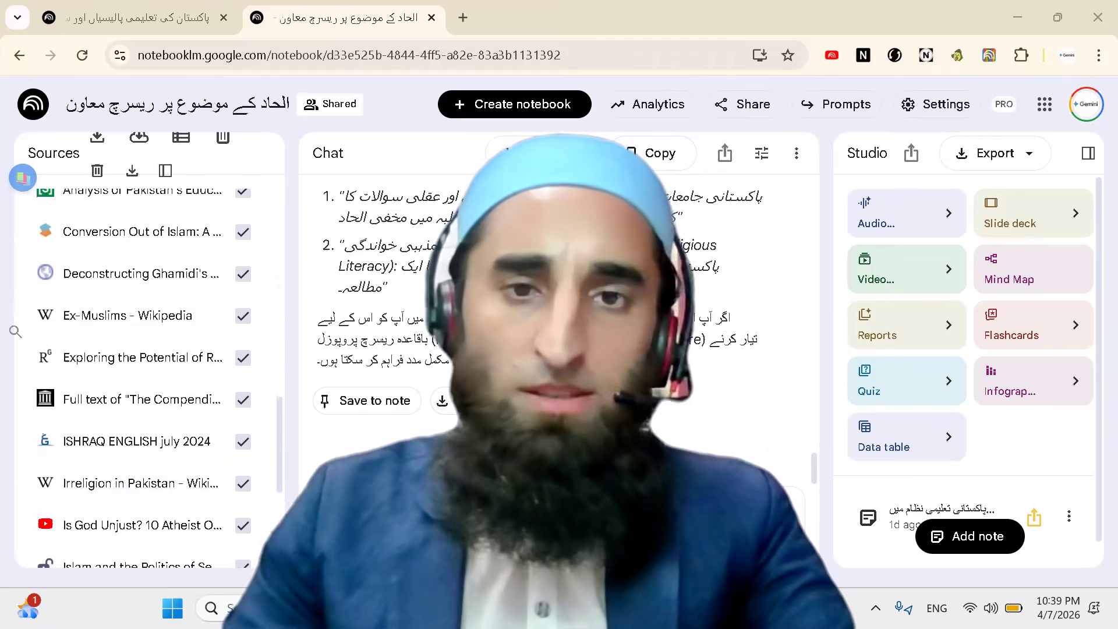
{"action": "scroll", "coordinate": [408, 321], "scroll_direction": "up", "scroll_amount": 5}
{"action": "scroll", "coordinate": [408, 320], "scroll_direction": "down", "scroll_amount": 6}
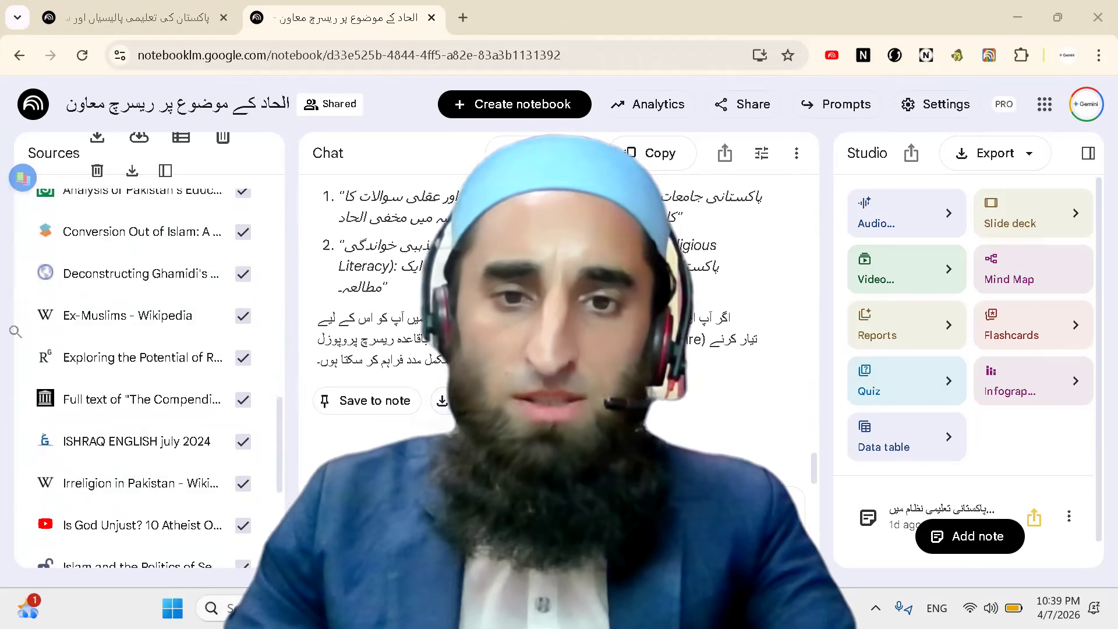
{"action": "scroll", "coordinate": [408, 320], "scroll_direction": "up", "scroll_amount": 8}
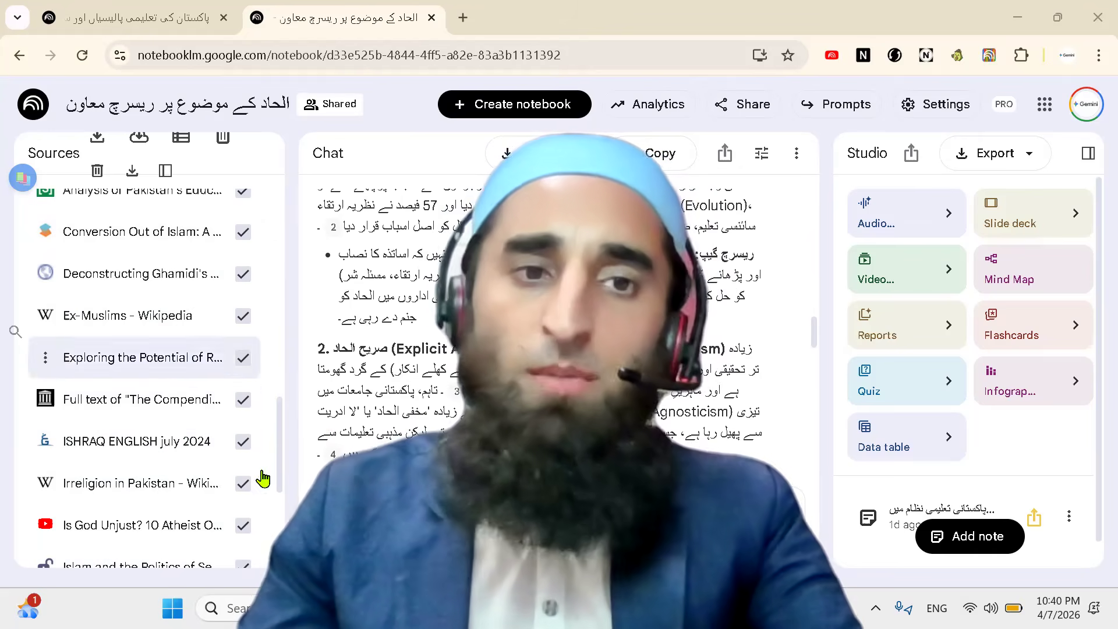
{"action": "scroll", "coordinate": [373, 321], "scroll_direction": "up", "scroll_amount": 10}
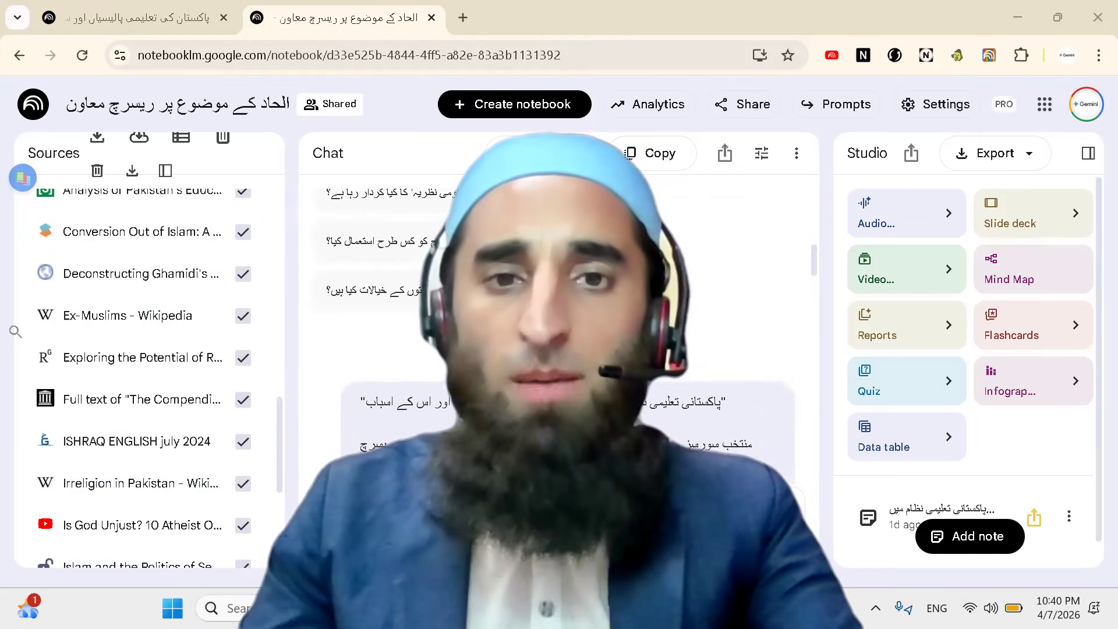
{"action": "left_click", "coordinate": [652, 309]}
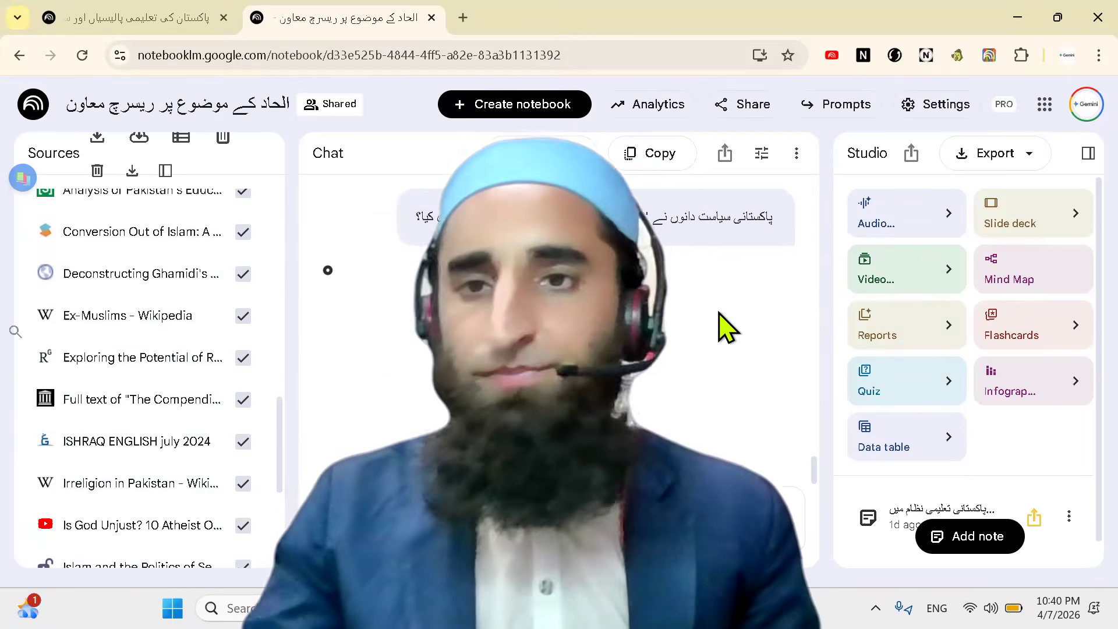
{"action": "left_click", "coordinate": [1032, 274]}
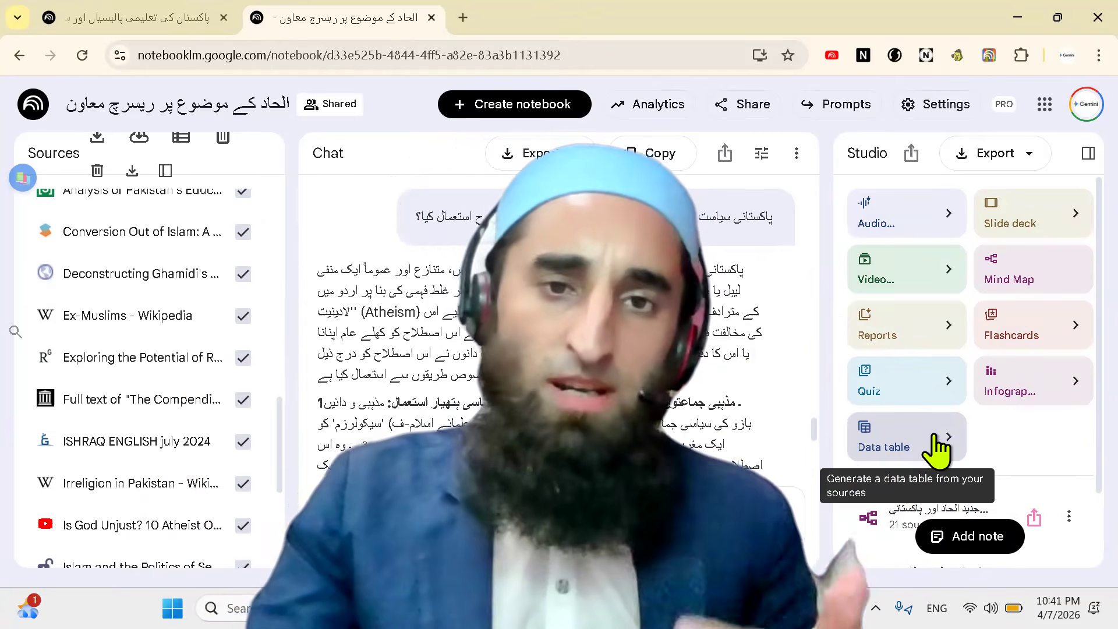
Step: Open citation 2 in the chat answer to check its passage in the source document, and return to the source list
{"action": "scroll", "coordinate": [687, 379], "scroll_direction": "down", "scroll_amount": 2}
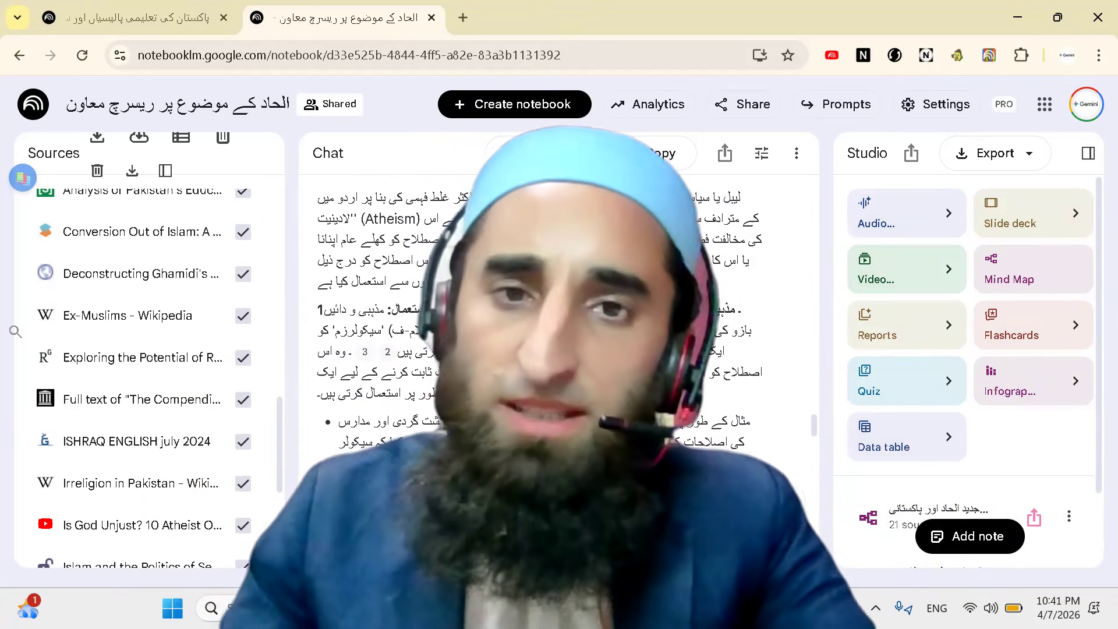
{"action": "scroll", "coordinate": [687, 379], "scroll_direction": "down", "scroll_amount": 1}
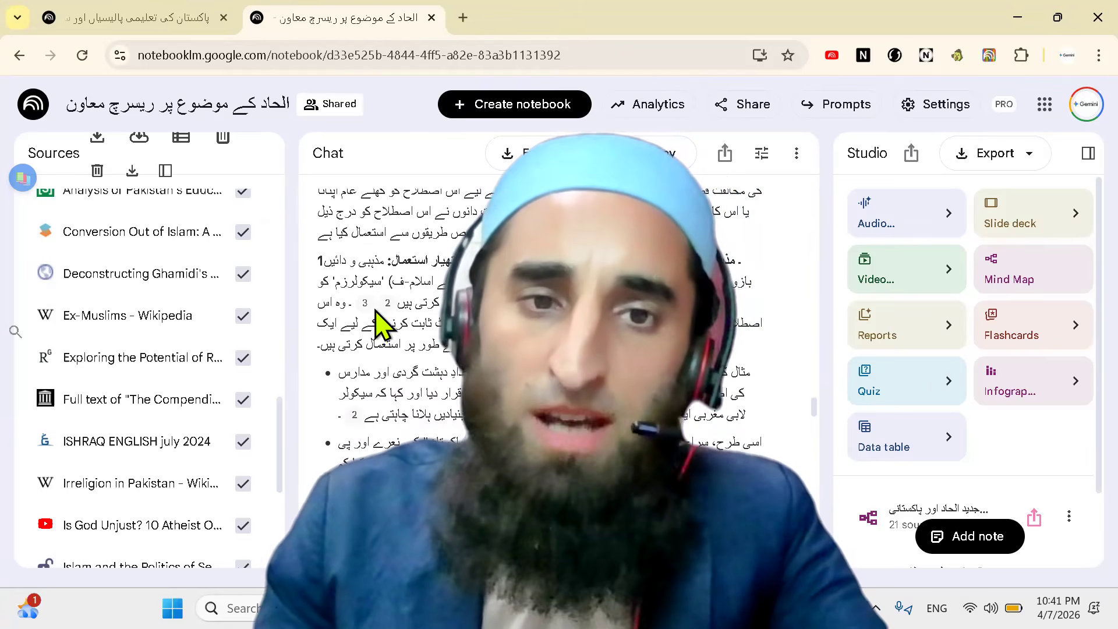
{"action": "mouse_move", "coordinate": [389, 316]}
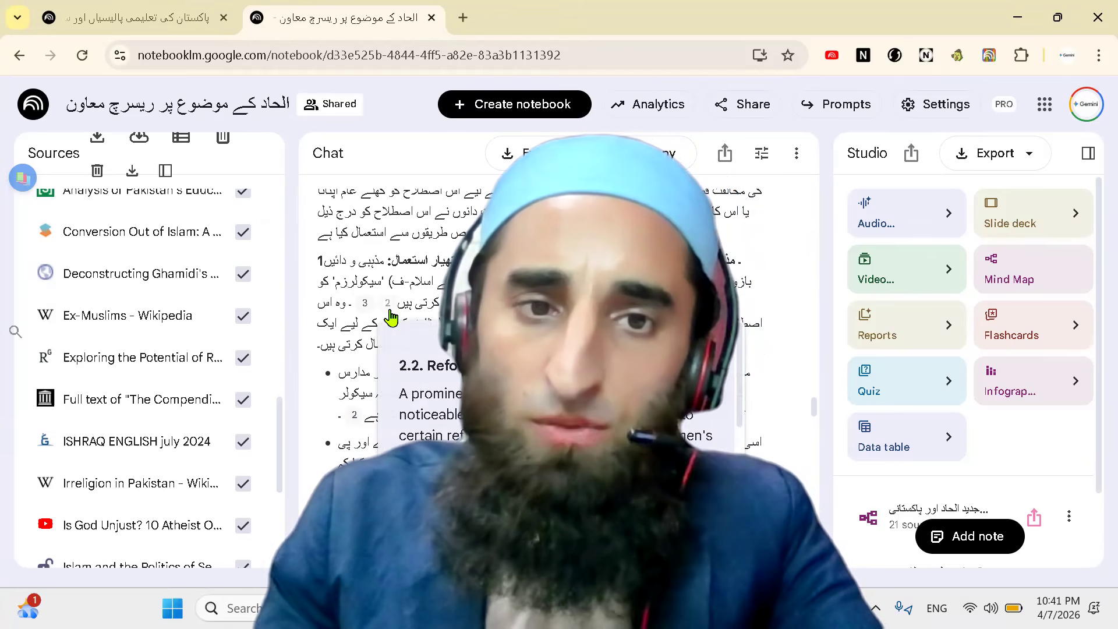
{"action": "left_click", "coordinate": [388, 313]}
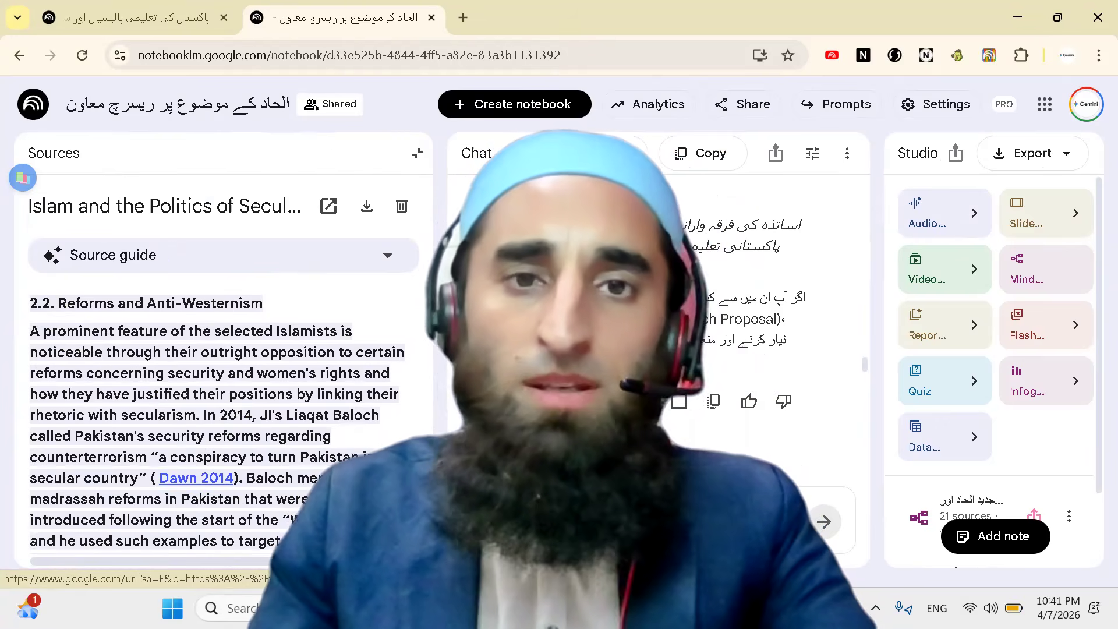
{"action": "key", "text": "ctrl+a"}
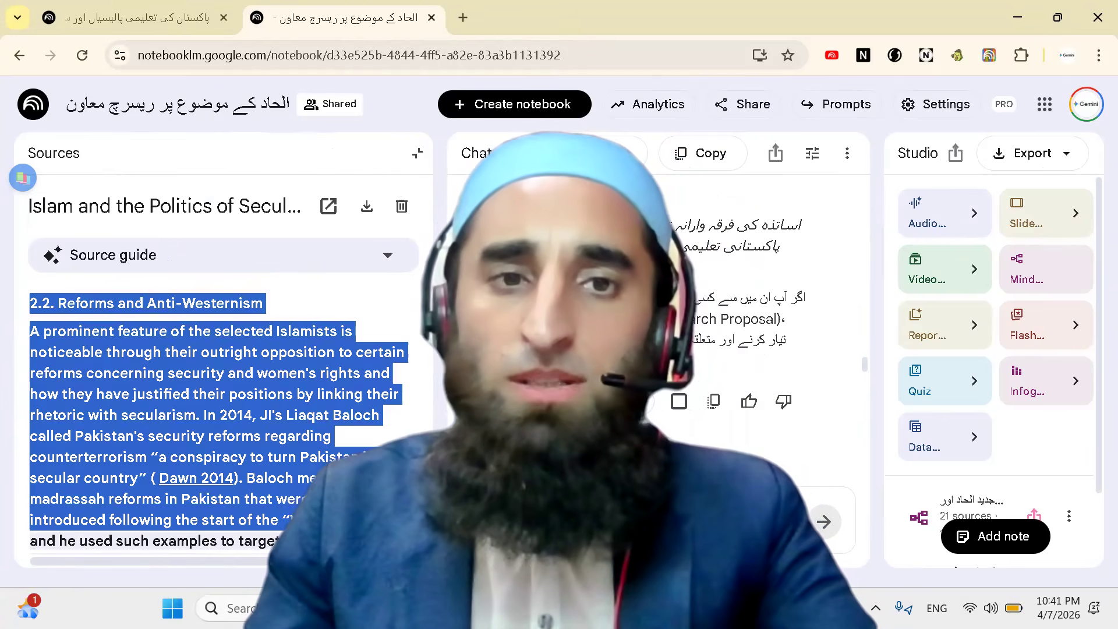
{"action": "left_click", "coordinate": [417, 153]}
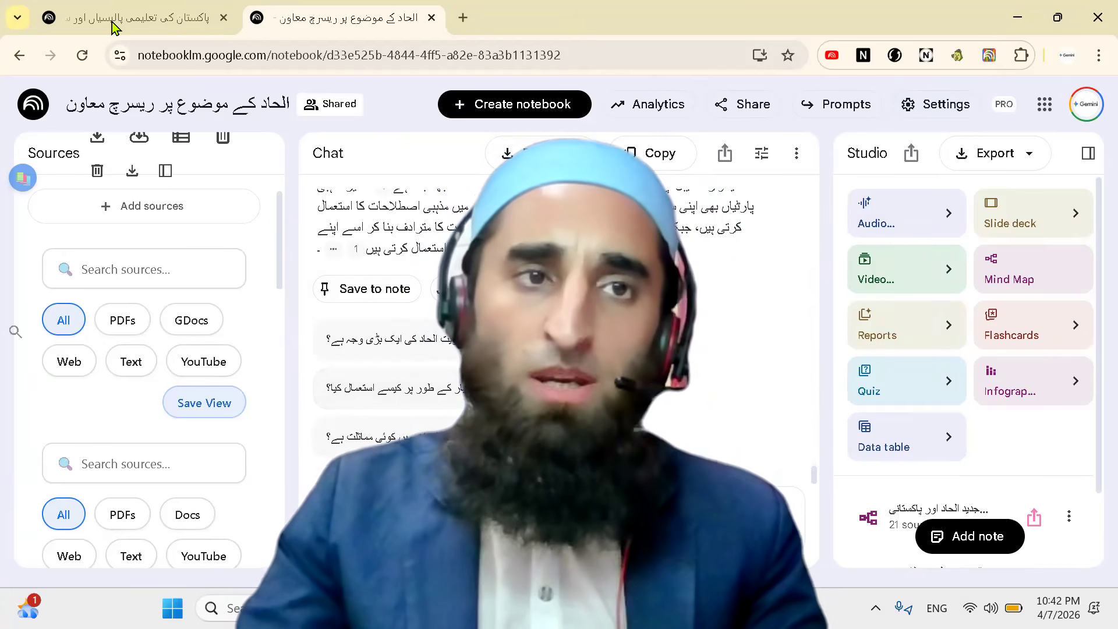
Step: Switch to خاکہ تحقیق.pdf and examine its title page, the topic introduction section and the reasons for choosing the topic
{"action": "left_click", "coordinate": [1020, 19]}
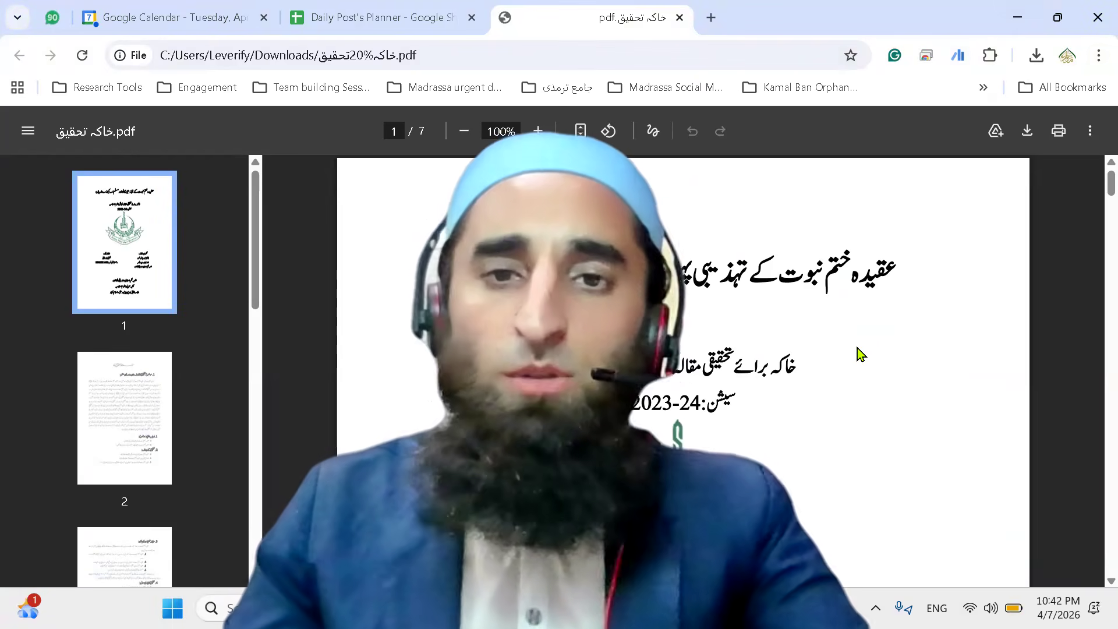
{"action": "scroll", "coordinate": [794, 396], "scroll_direction": "down", "scroll_amount": 3}
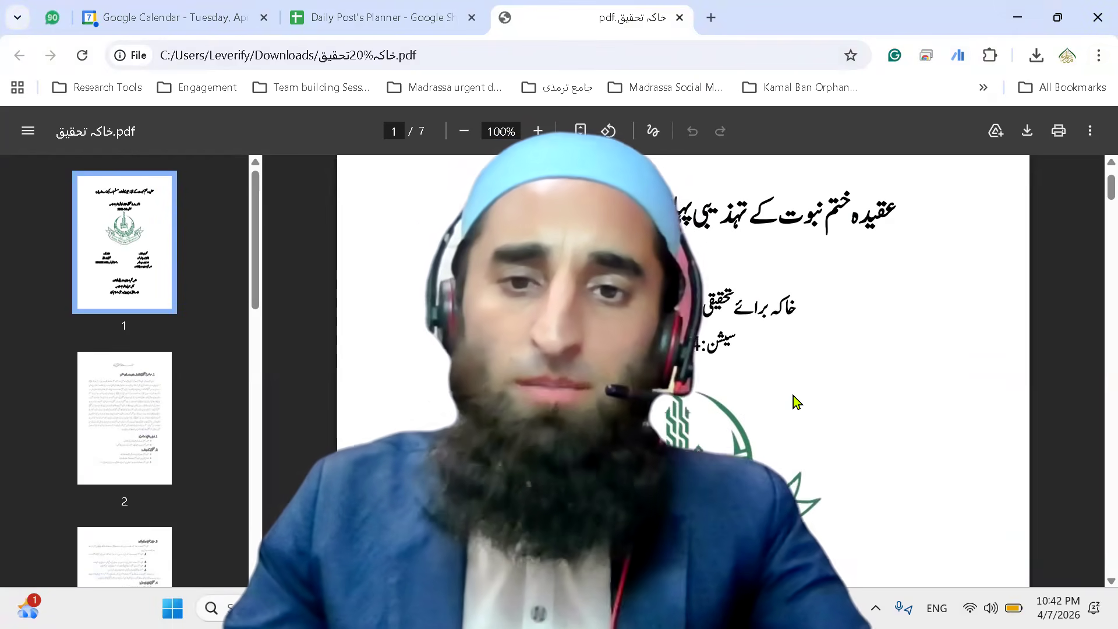
{"action": "scroll", "coordinate": [794, 396], "scroll_direction": "down", "scroll_amount": 5}
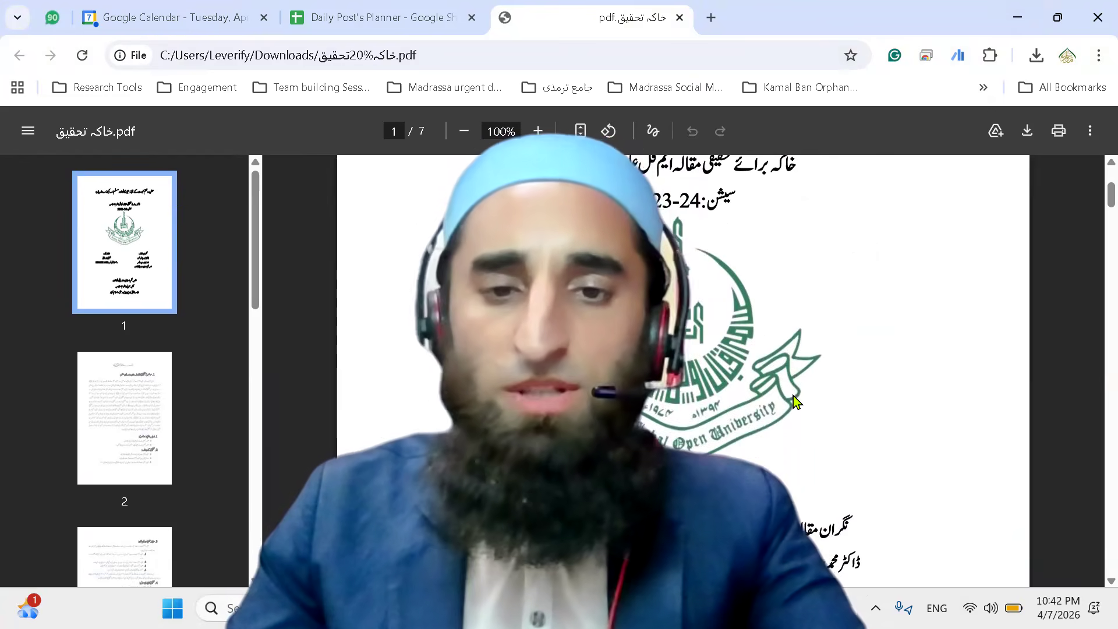
{"action": "scroll", "coordinate": [793, 396], "scroll_direction": "down", "scroll_amount": 8}
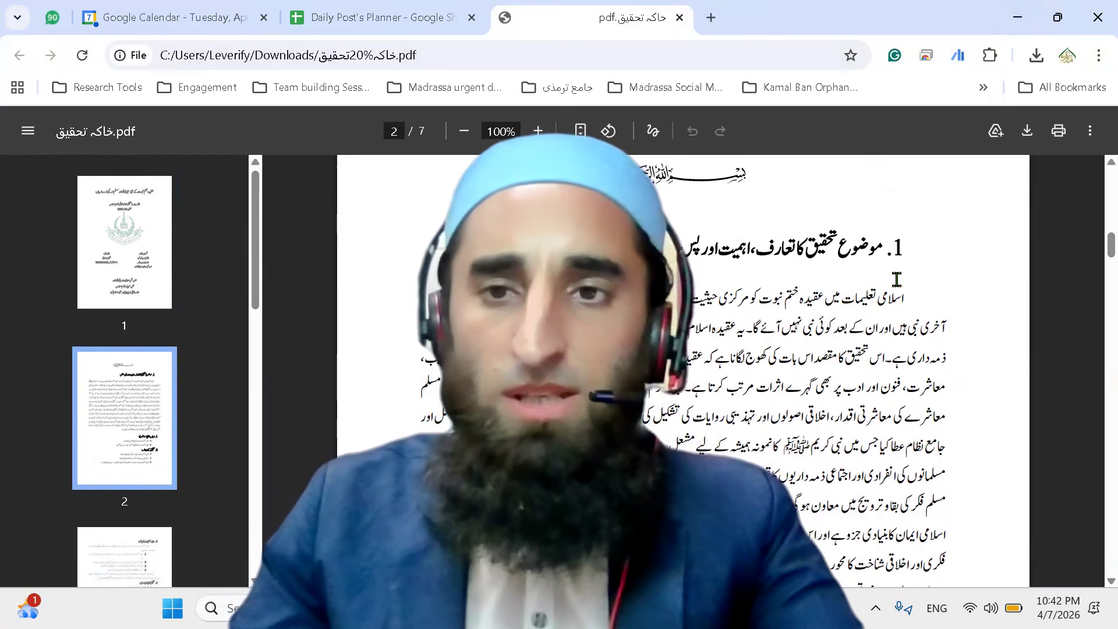
{"action": "left_click_drag", "start_coordinate": [885, 249], "coordinate": [679, 251]}
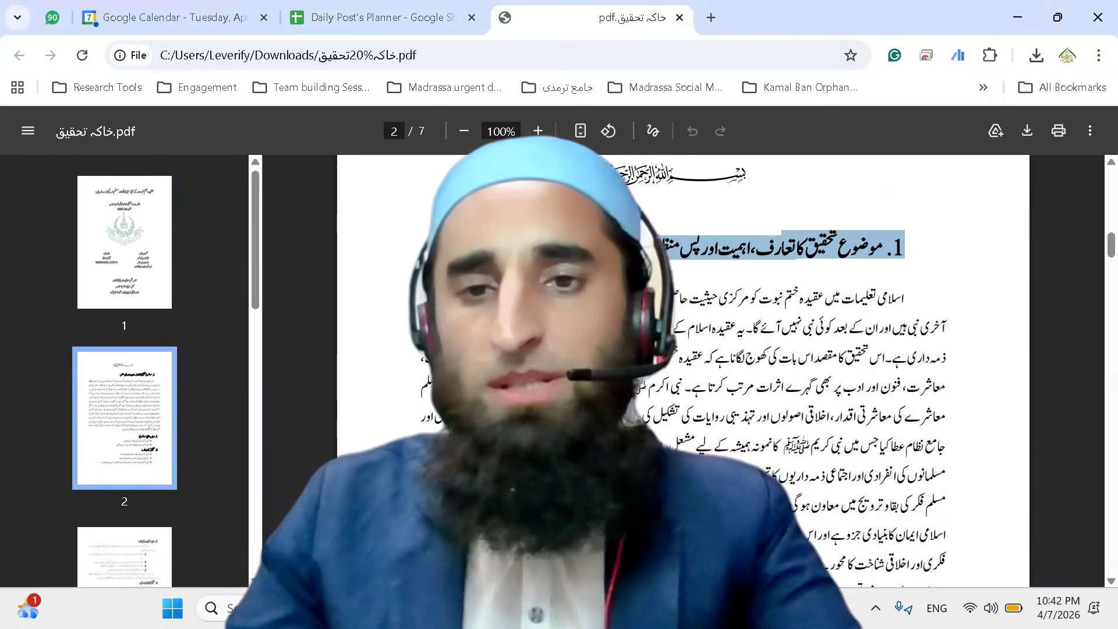
{"action": "scroll", "coordinate": [714, 401], "scroll_direction": "down", "scroll_amount": 4}
{"action": "scroll", "coordinate": [714, 401], "scroll_direction": "down", "scroll_amount": 2}
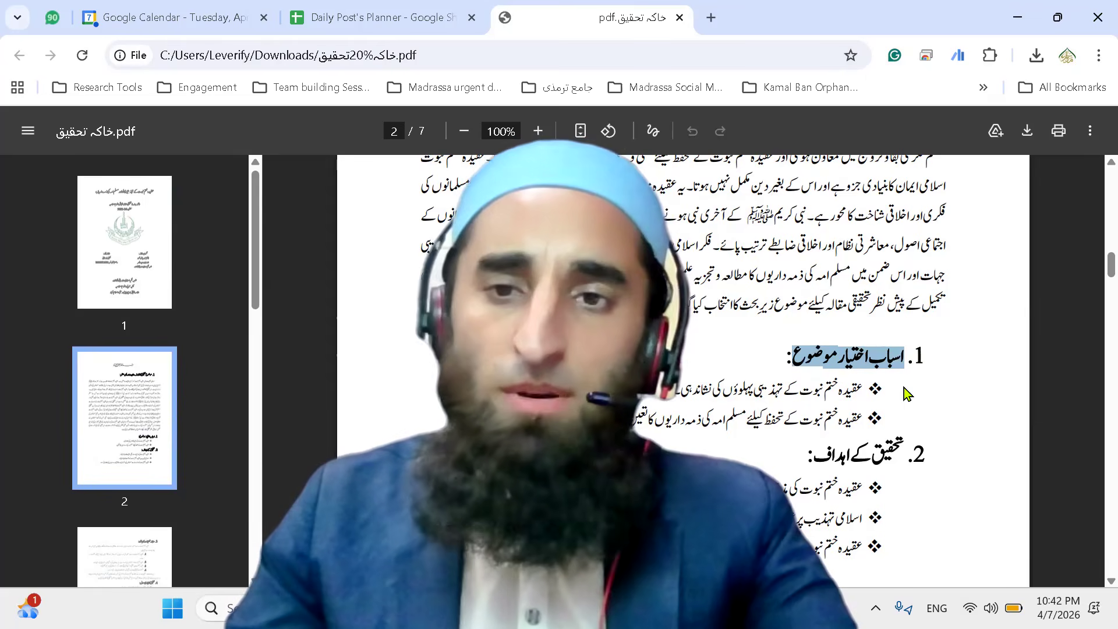
Step: Highlight the headings تحقیق کے اہداف and سابقہ تحقیقات کا جائزہ, and continue to section 4 of the synopsis
{"action": "scroll", "coordinate": [782, 439], "scroll_direction": "down", "scroll_amount": 1}
{"action": "left_click_drag", "start_coordinate": [810, 401], "coordinate": [925, 402]}
{"action": "scroll", "coordinate": [879, 428], "scroll_direction": "down", "scroll_amount": 6}
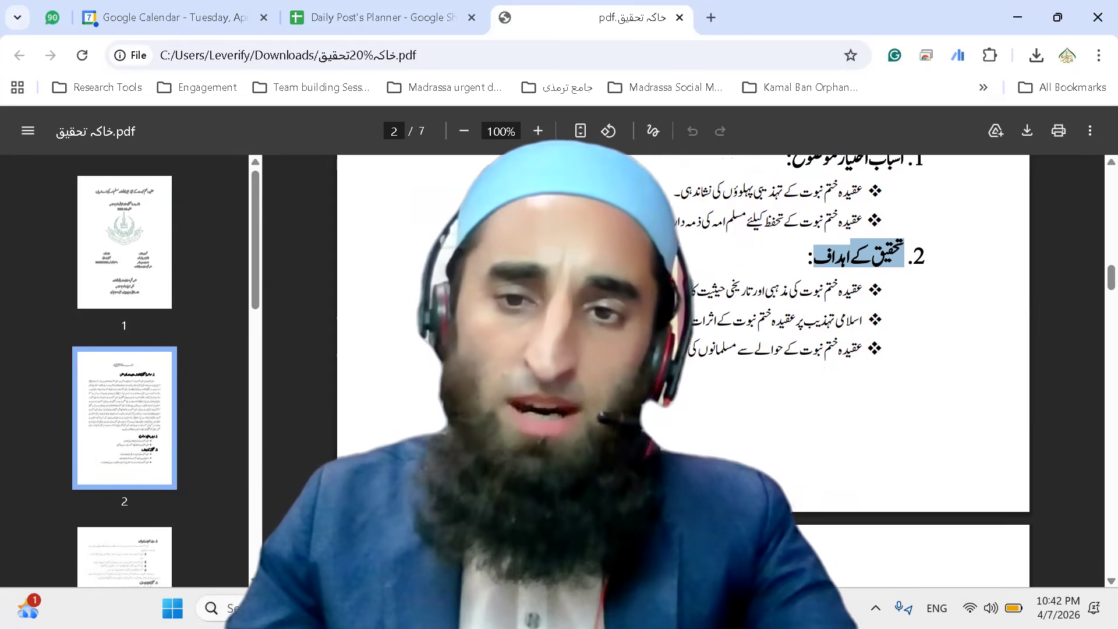
{"action": "left_click_drag", "start_coordinate": [802, 429], "coordinate": [934, 439]}
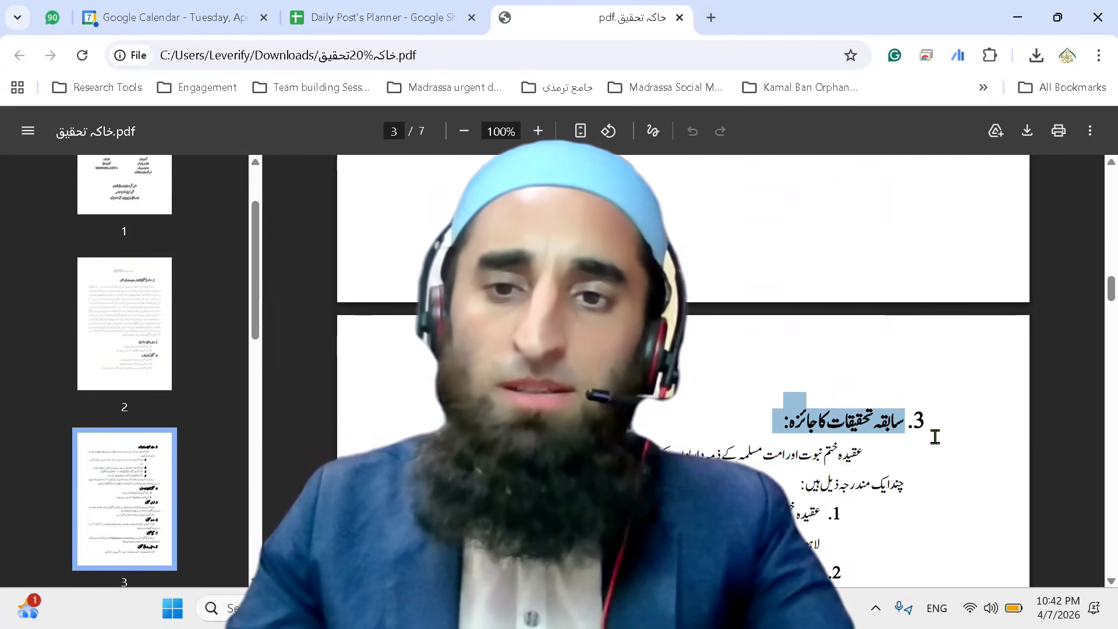
{"action": "scroll", "coordinate": [921, 444], "scroll_direction": "down", "scroll_amount": 5}
{"action": "left_click_drag", "start_coordinate": [785, 464], "coordinate": [939, 467]}
Step: Examine the synopsis sections on the research hypothesis, research scope and research methodology, numbered 5 to 7
{"action": "scroll", "coordinate": [815, 431], "scroll_direction": "down", "scroll_amount": 3}
{"action": "left_click_drag", "start_coordinate": [821, 429], "coordinate": [962, 423]}
{"action": "scroll", "coordinate": [909, 446], "scroll_direction": "down", "scroll_amount": 2}
{"action": "left_click_drag", "start_coordinate": [829, 452], "coordinate": [974, 447]}
{"action": "scroll", "coordinate": [885, 466], "scroll_direction": "down", "scroll_amount": 1}
{"action": "left_click", "coordinate": [911, 444]}
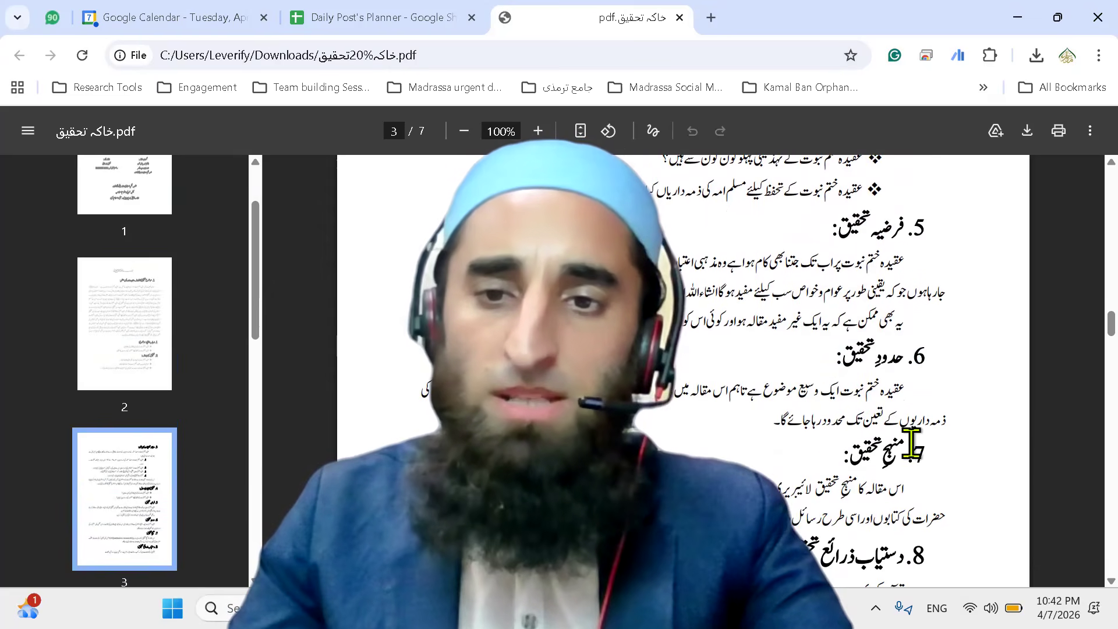
Step: Highlight the heading دستیاب ذرائع تحقیق, review the chapter breakdown in section 9, and return to the title page
{"action": "scroll", "coordinate": [793, 484], "scroll_direction": "down", "scroll_amount": 1}
{"action": "left_click_drag", "start_coordinate": [784, 464], "coordinate": [917, 466]}
{"action": "scroll", "coordinate": [856, 500], "scroll_direction": "down", "scroll_amount": 5}
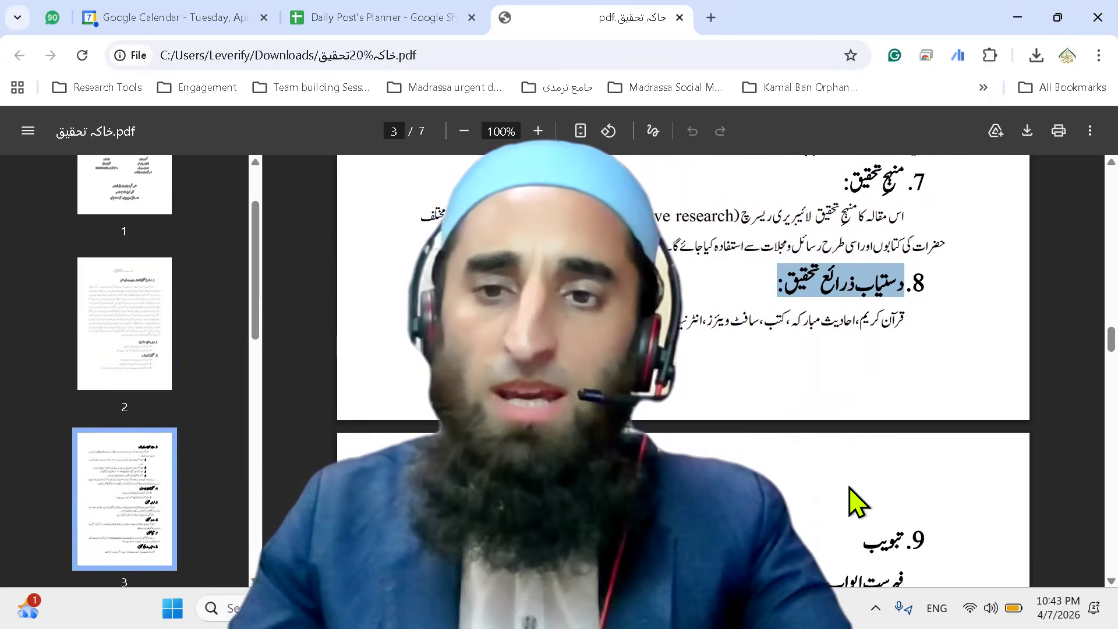
{"action": "scroll", "coordinate": [912, 482], "scroll_direction": "down", "scroll_amount": 1}
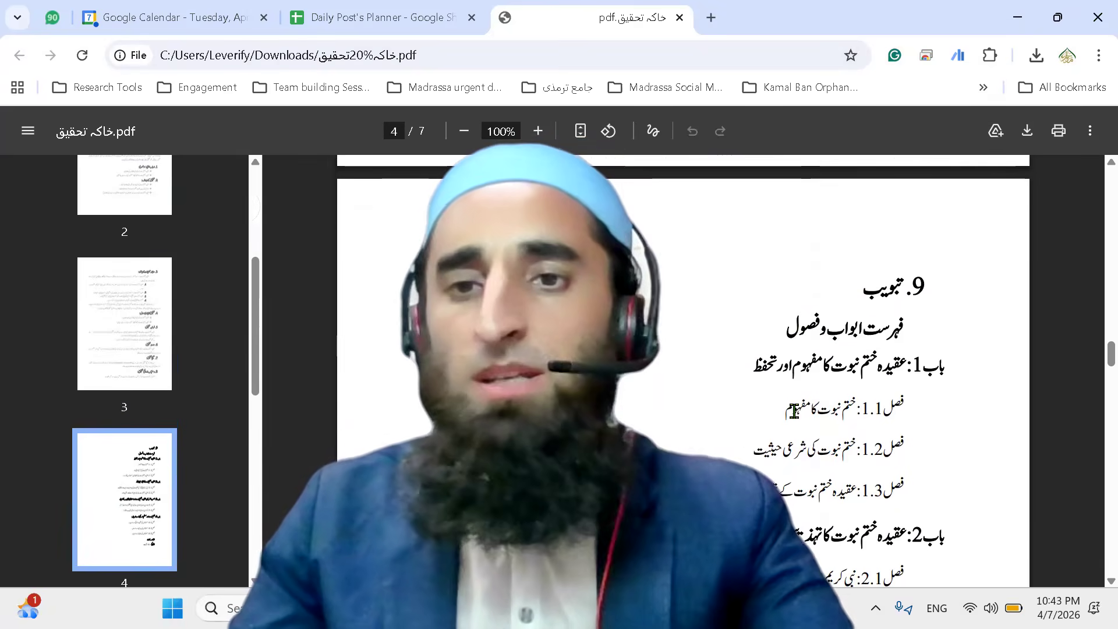
{"action": "scroll", "coordinate": [741, 444], "scroll_direction": "up", "scroll_amount": 20}
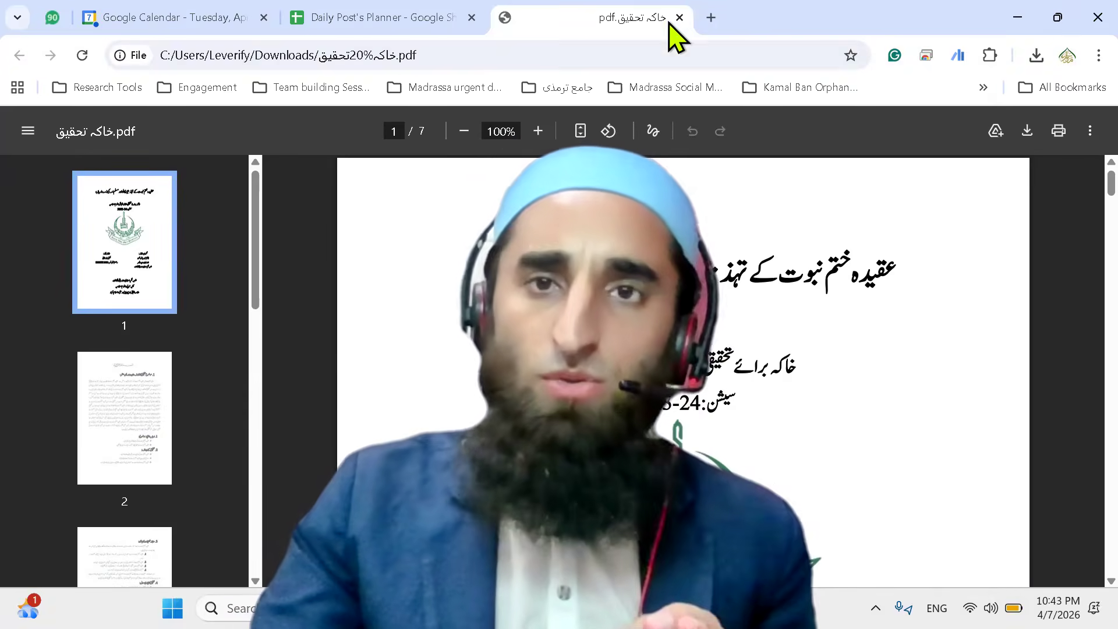
Step: Switch from the PDF back to the notebook's browser window and open Google Gemini in a new tab
{"action": "left_click", "coordinate": [1017, 18]}
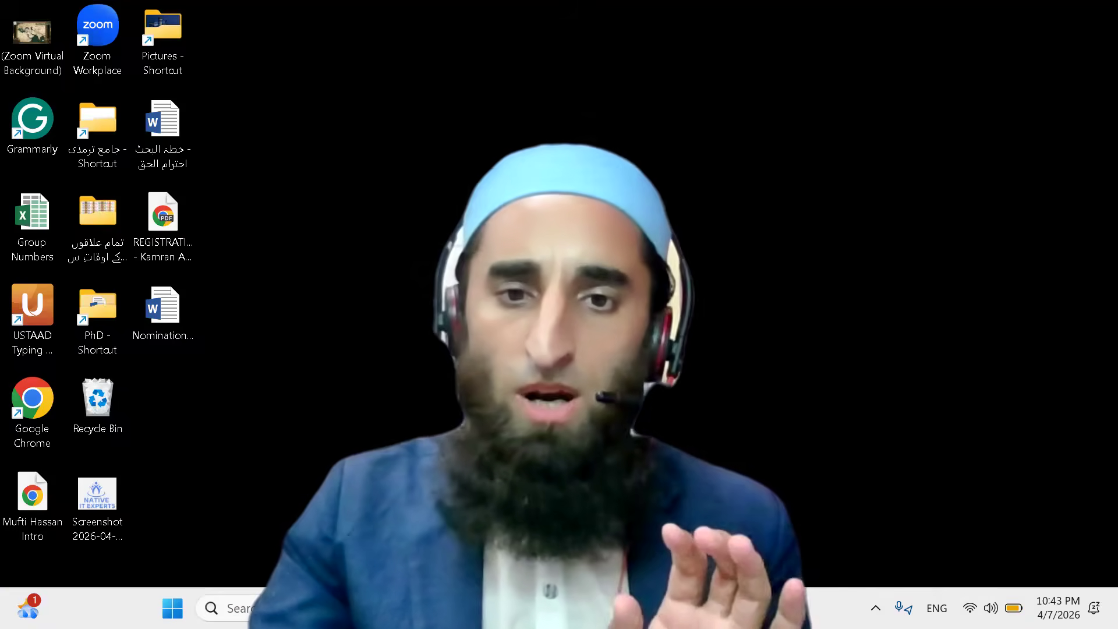
{"action": "key", "text": "alt+Tab"}
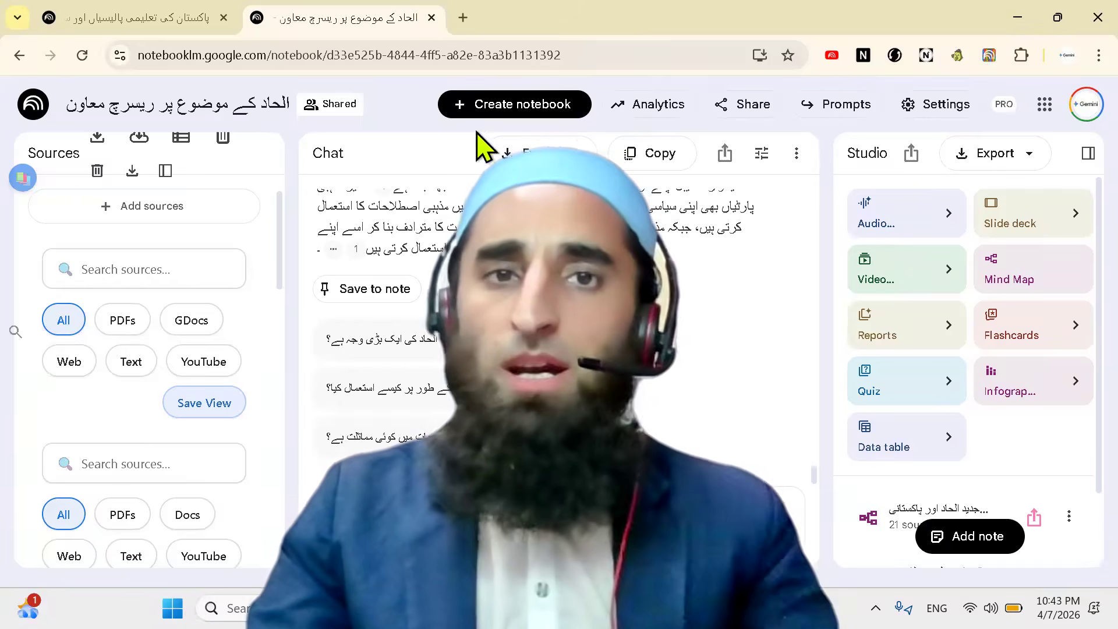
{"action": "left_click", "coordinate": [463, 18]}
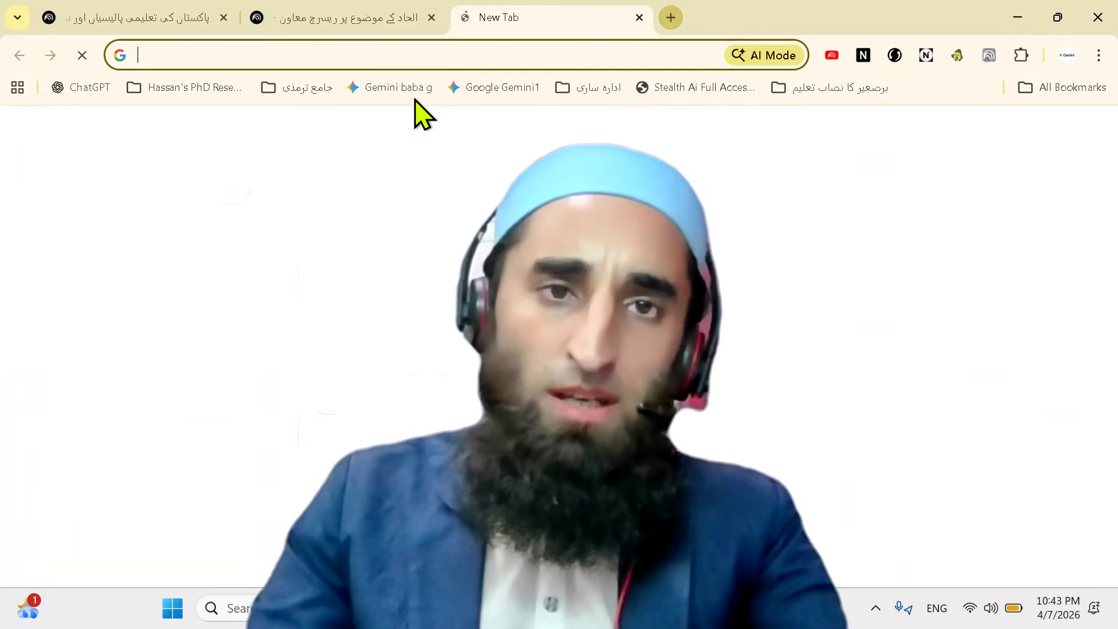
{"action": "left_click", "coordinate": [178, 91]}
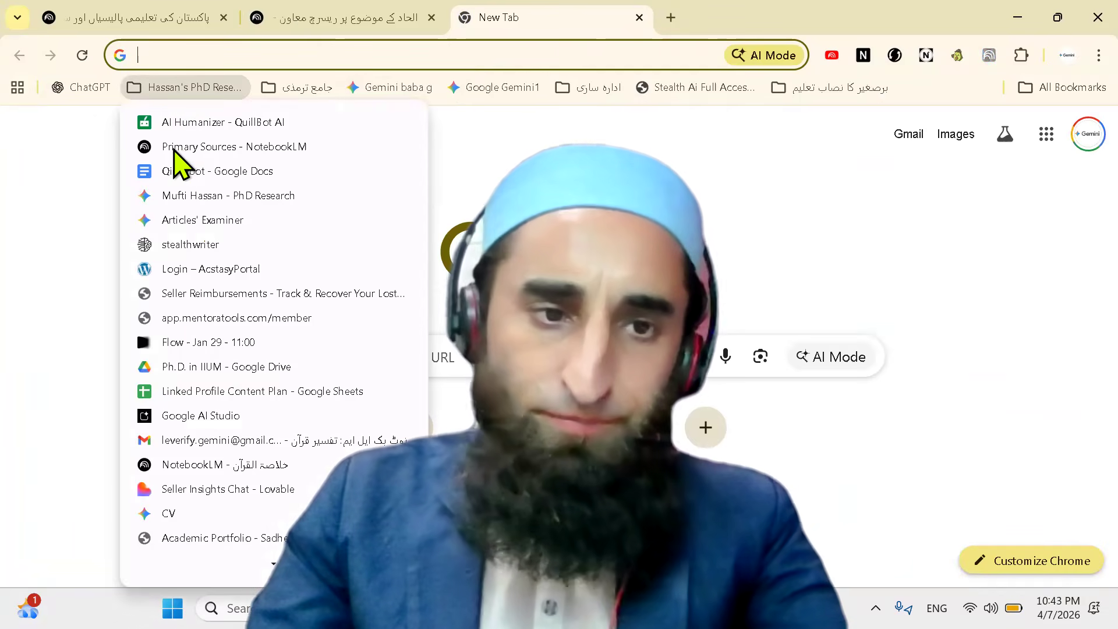
{"action": "mouse_move", "coordinate": [307, 94]}
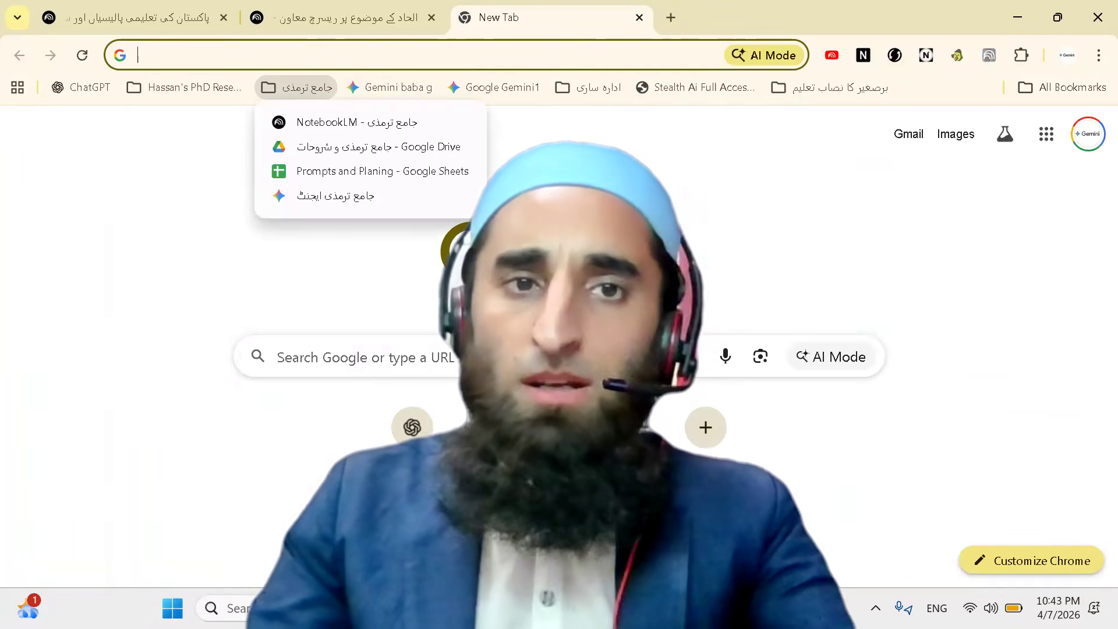
{"action": "left_click", "coordinate": [1046, 137]}
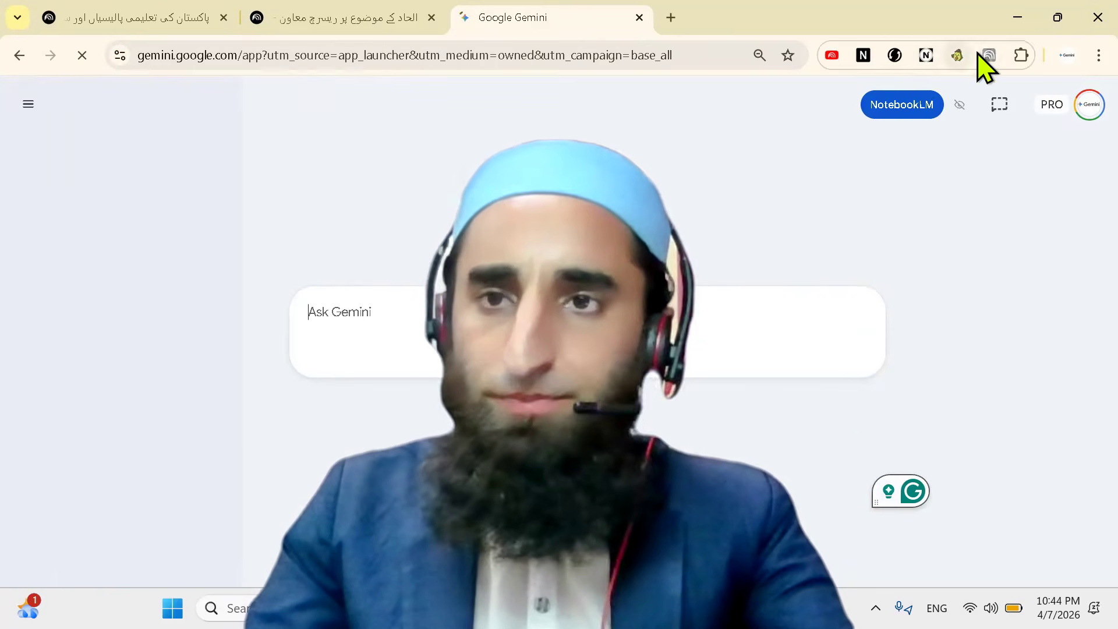
Step: Find the Gmail message sharing the research assistant Gem on الحاد, open the Gem from it, and close the mail tab
{"action": "left_click", "coordinate": [672, 18]}
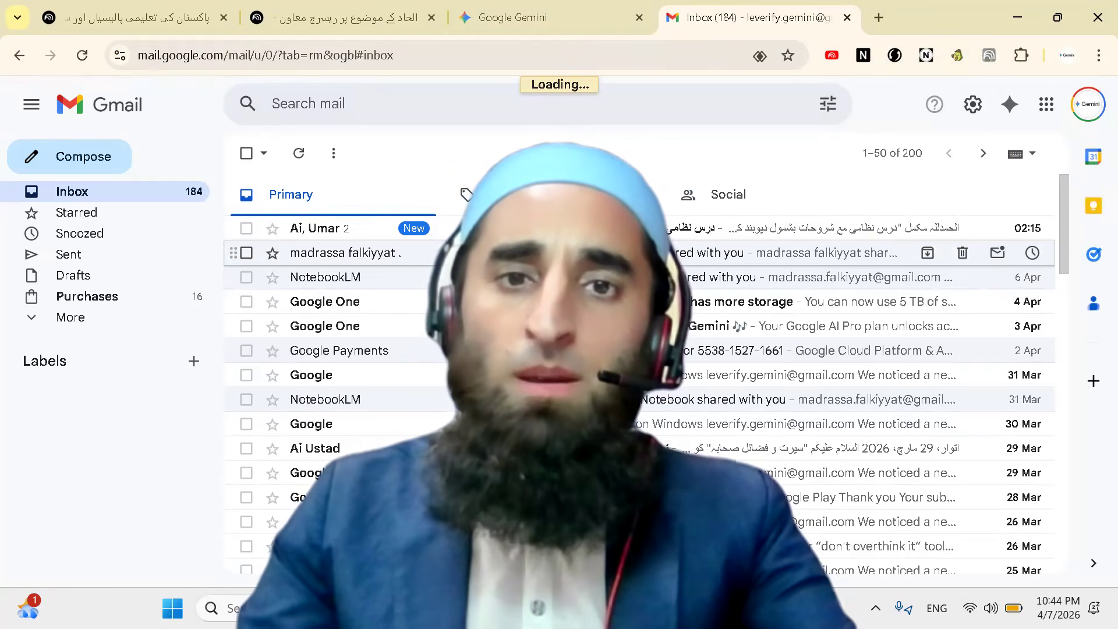
{"action": "left_click", "coordinate": [553, 252]}
{"action": "scroll", "coordinate": [440, 408], "scroll_direction": "down", "scroll_amount": 5}
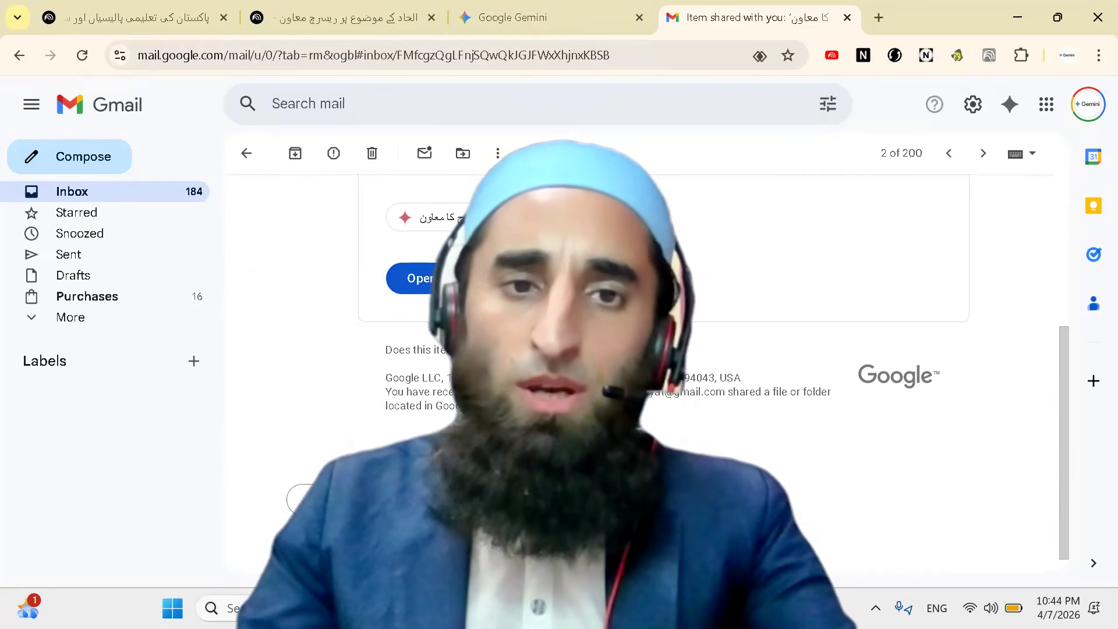
{"action": "scroll", "coordinate": [440, 408], "scroll_direction": "up", "scroll_amount": 2}
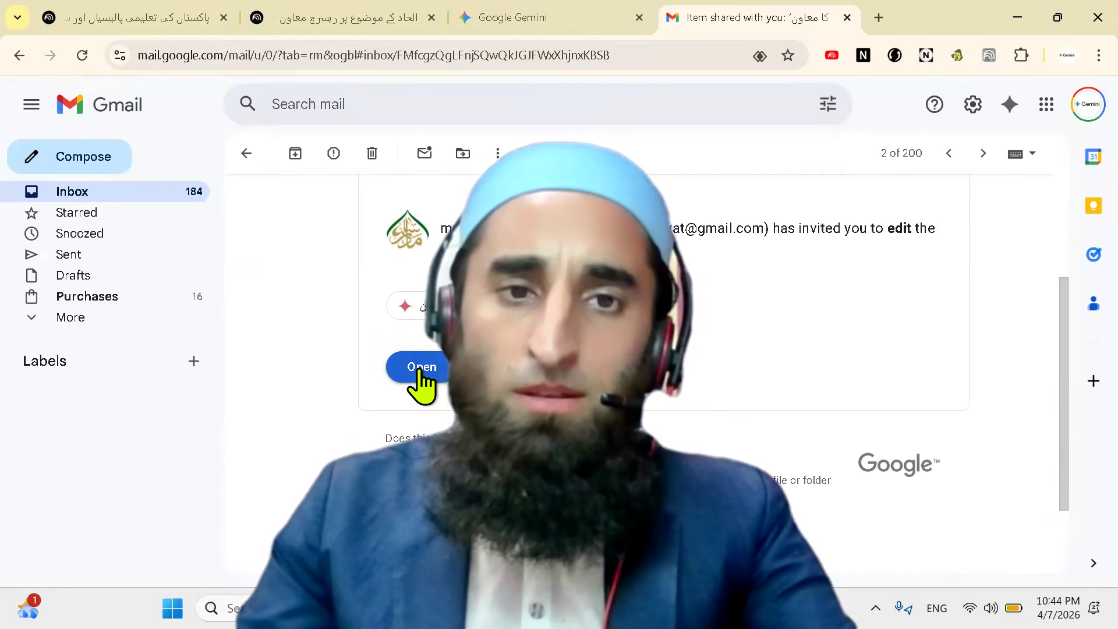
{"action": "left_click", "coordinate": [420, 368]}
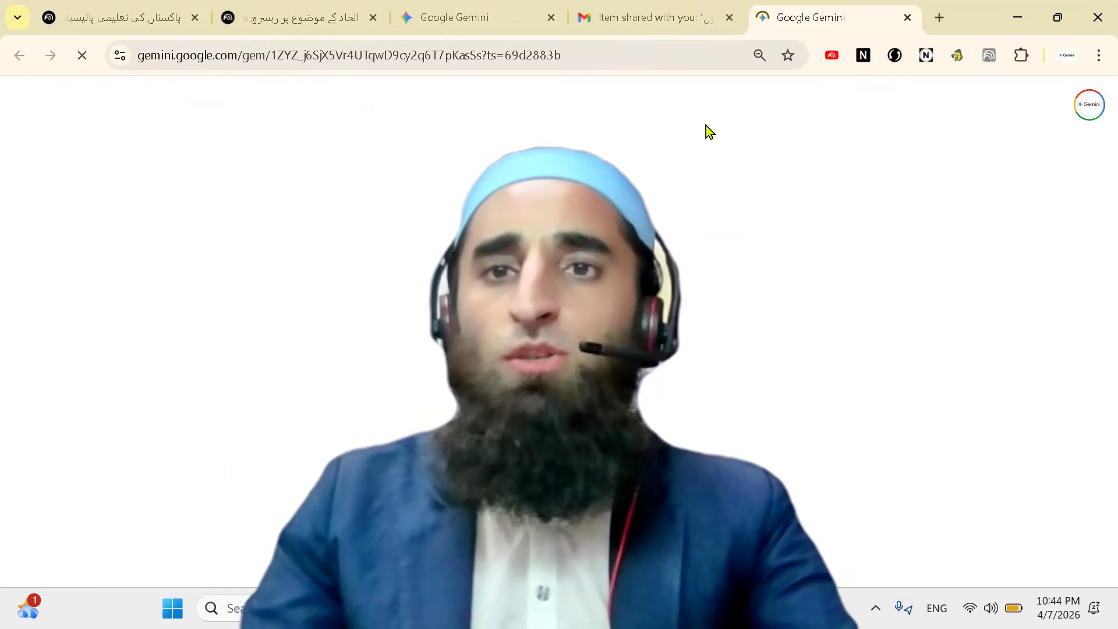
{"action": "left_click", "coordinate": [729, 18]}
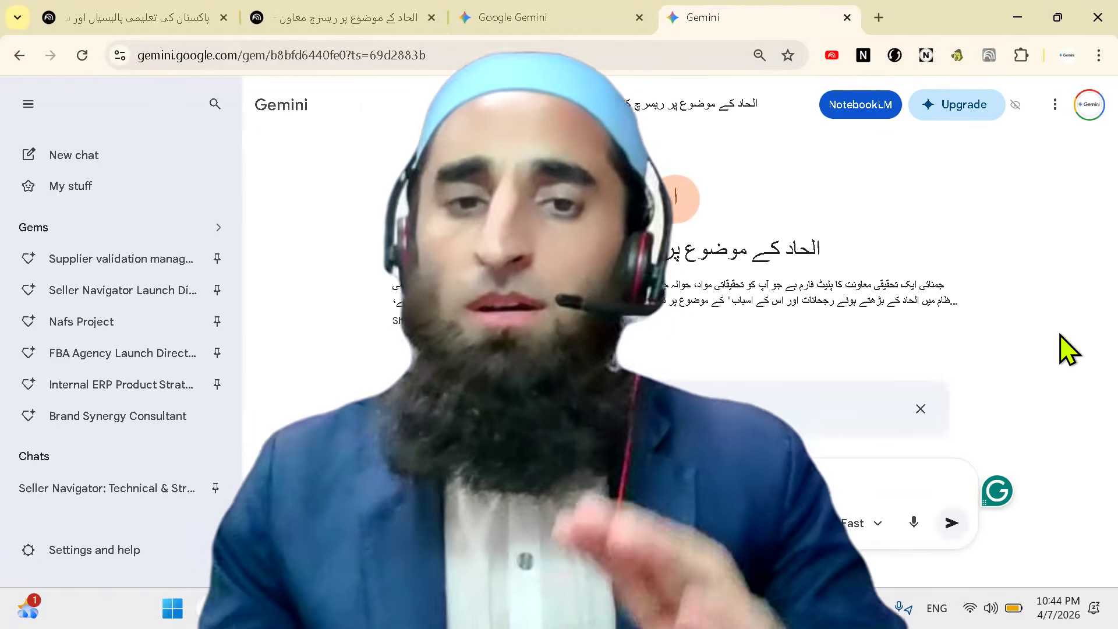
Step: Dismiss the notice above the prompt box, set the model to Pro and turn on Guided Learning
{"action": "left_click", "coordinate": [921, 410]}
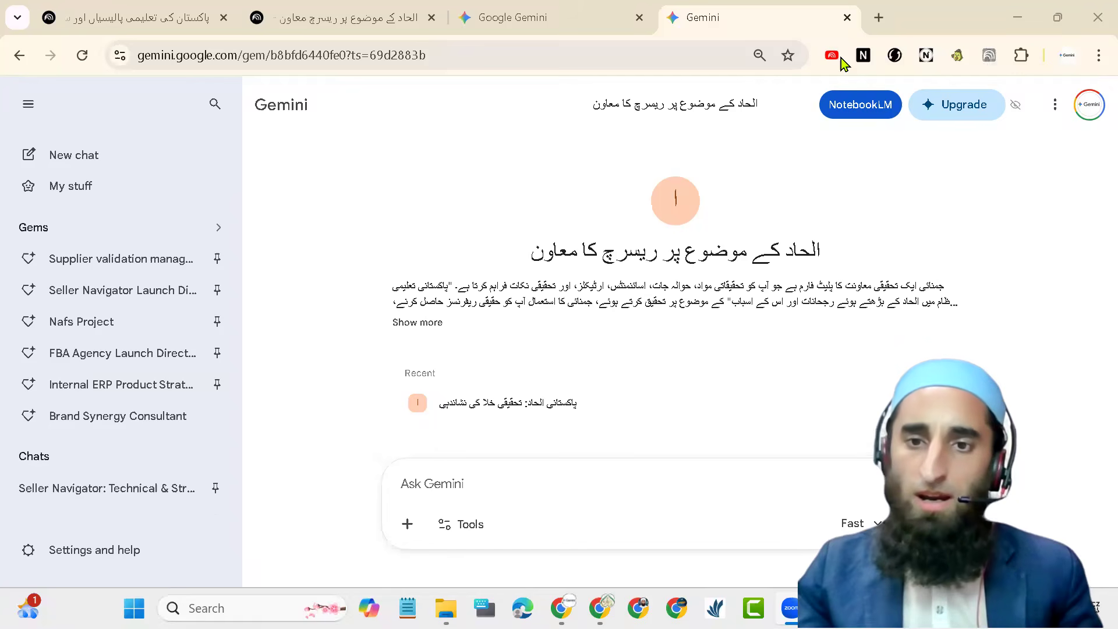
{"action": "left_click", "coordinate": [860, 523]}
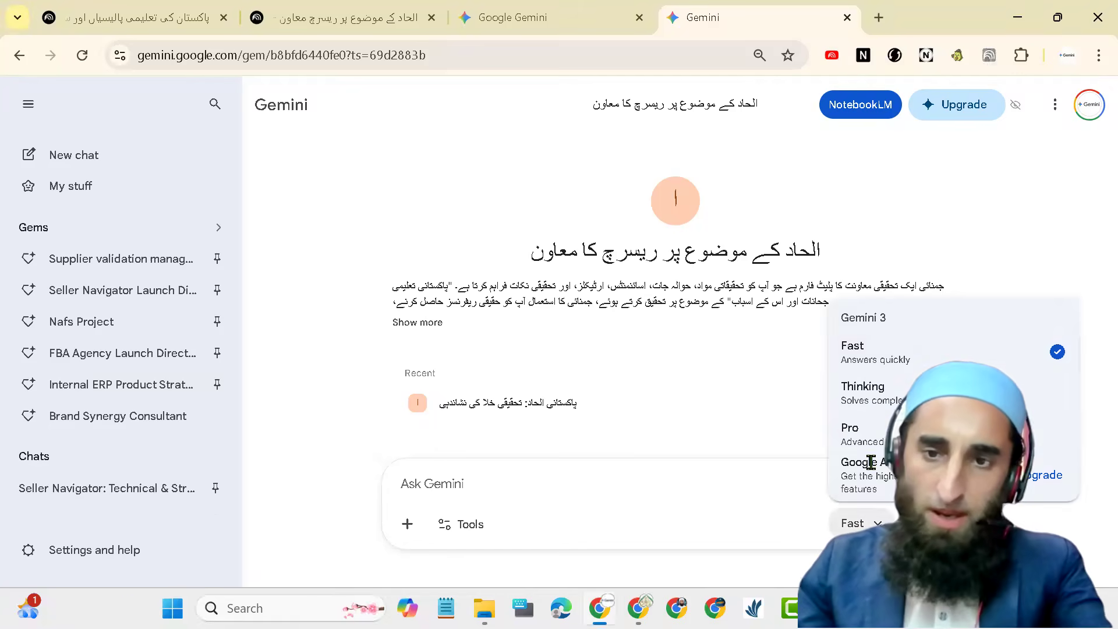
{"action": "left_click", "coordinate": [866, 430]}
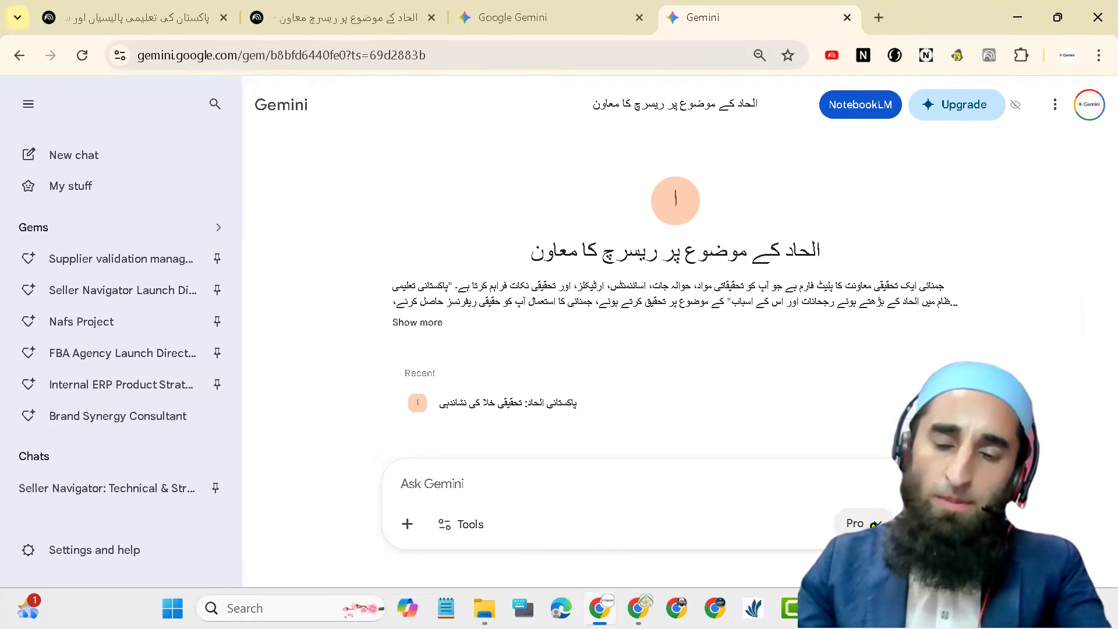
{"action": "left_click", "coordinate": [451, 536]}
{"action": "left_click", "coordinate": [487, 479]}
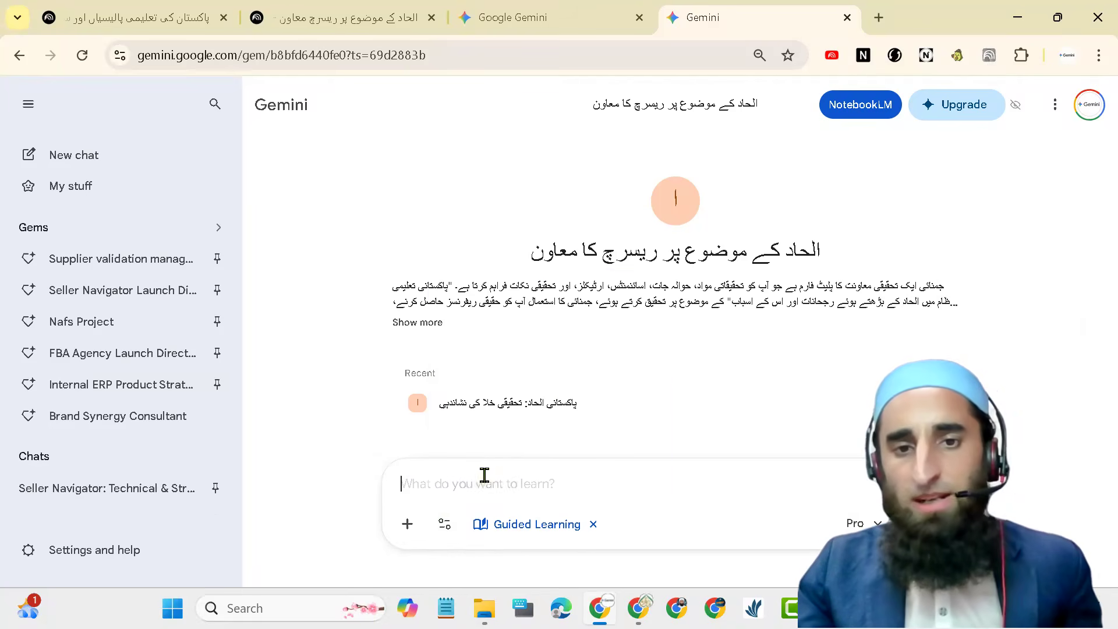
Step: Attach the NotebookLM notebook الحاد کے موضوع پر ریسرچ معاون to the prompt
{"action": "left_click", "coordinate": [408, 527]}
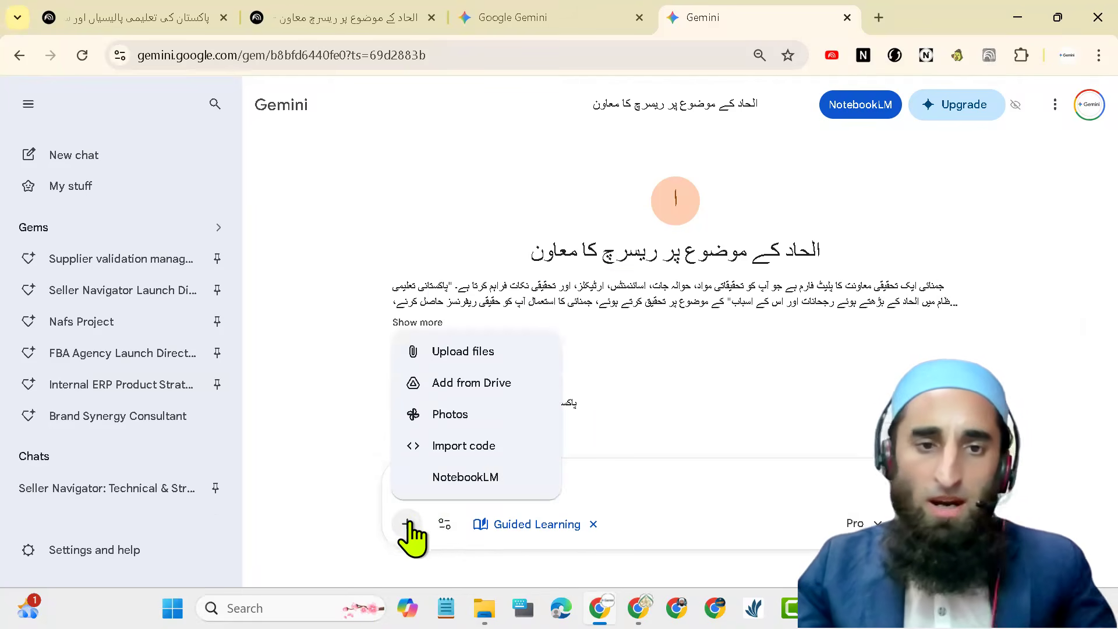
{"action": "left_click", "coordinate": [446, 484]}
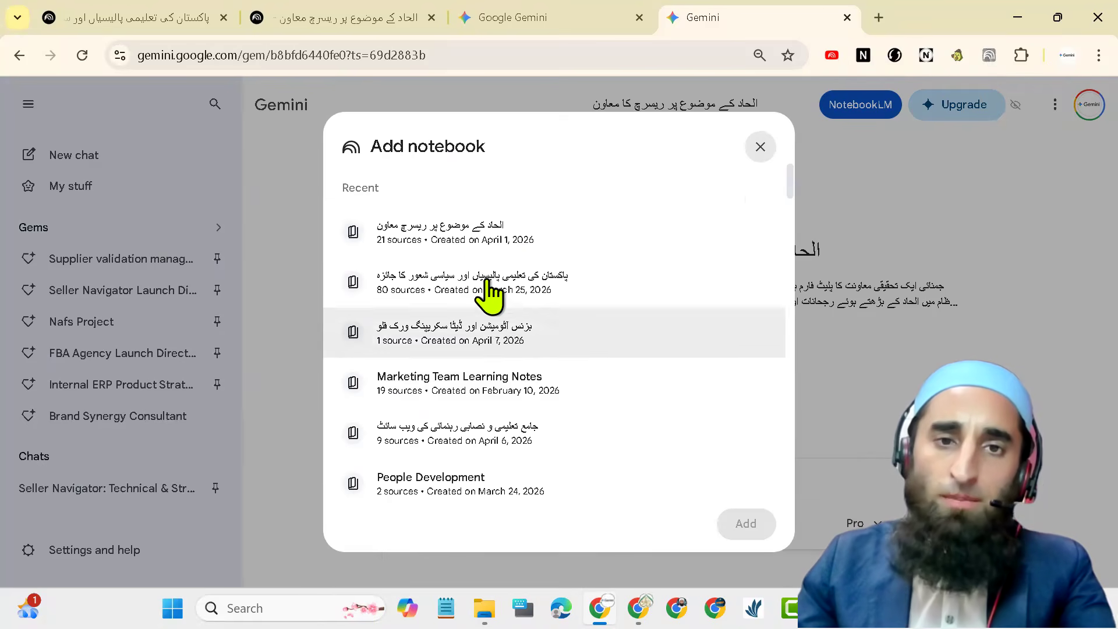
{"action": "left_click", "coordinate": [484, 239]}
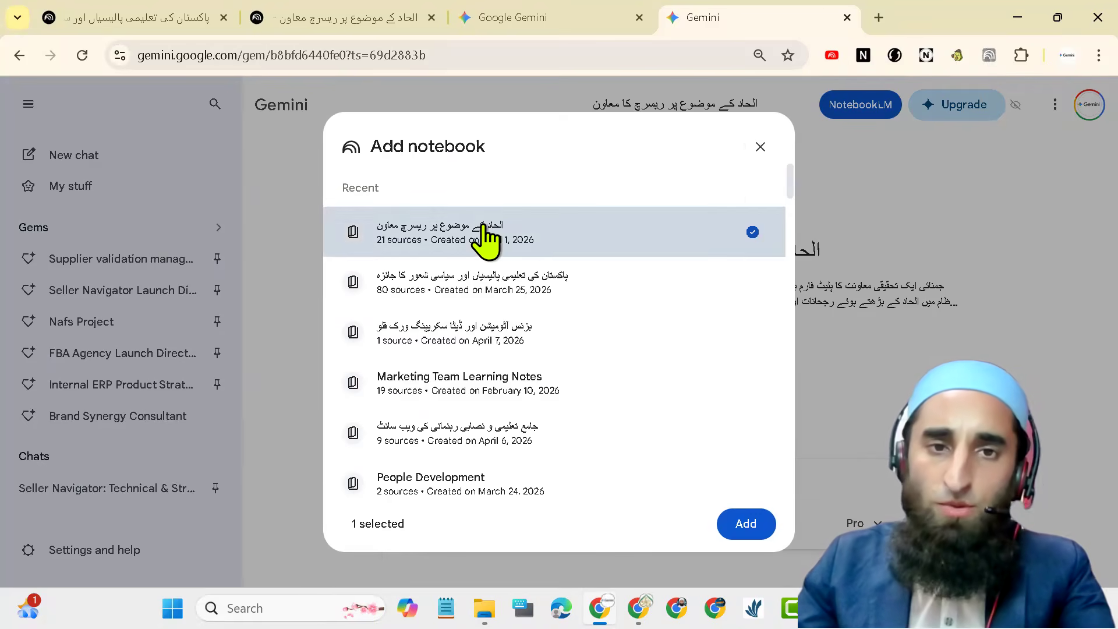
{"action": "left_click", "coordinate": [743, 525]}
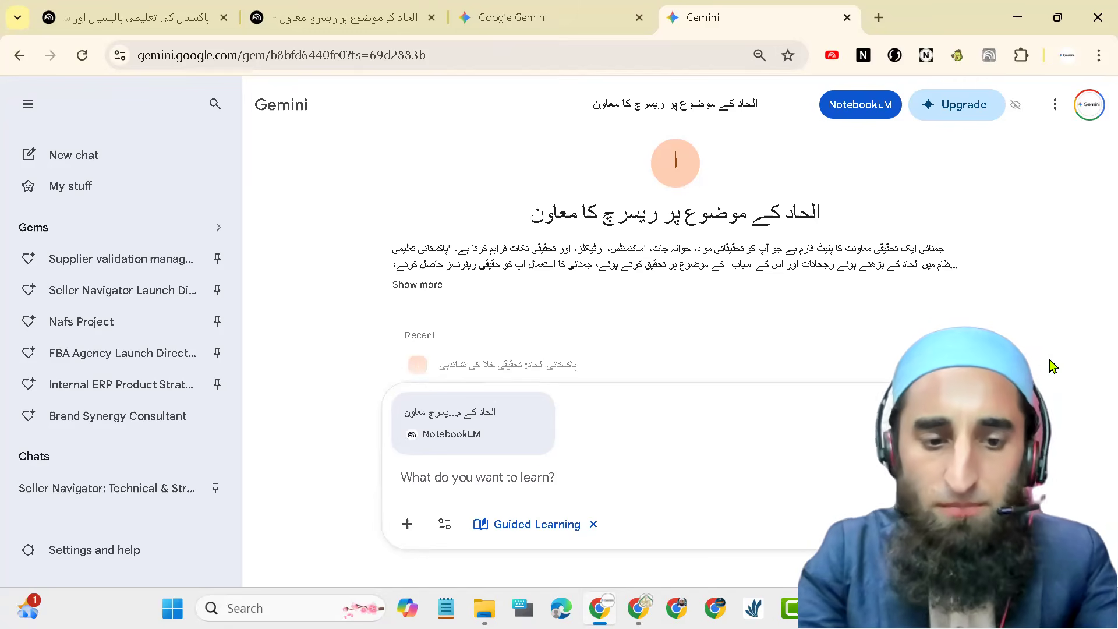
{"action": "type", "text": "ab m"}
{"action": "key", "text": "BackSpace"}
{"action": "key", "text": "BackSpace"}
{"action": "key", "text": "BackSpace"}
{"action": "key", "text": "BackSpace"}
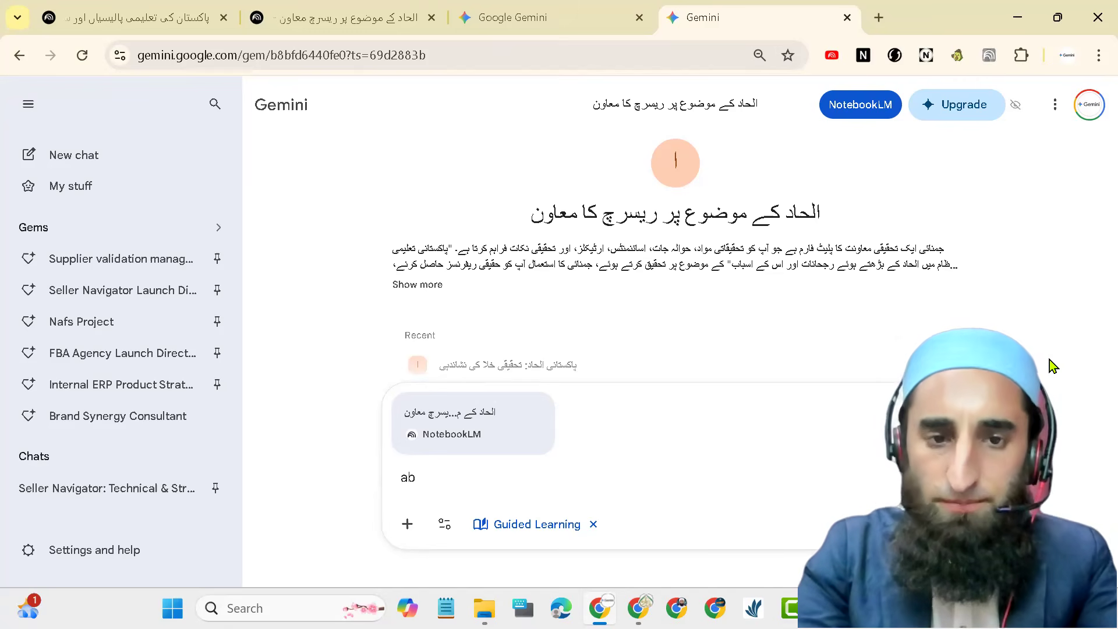
{"action": "type", "text": "ش"}
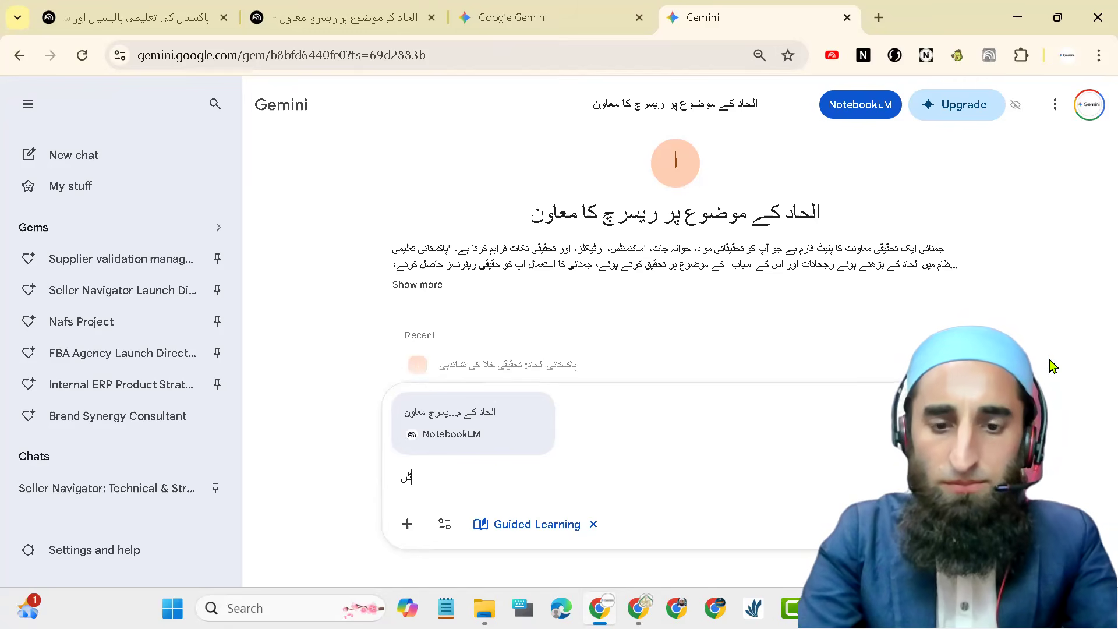
{"action": "key", "text": "BackSpace"}
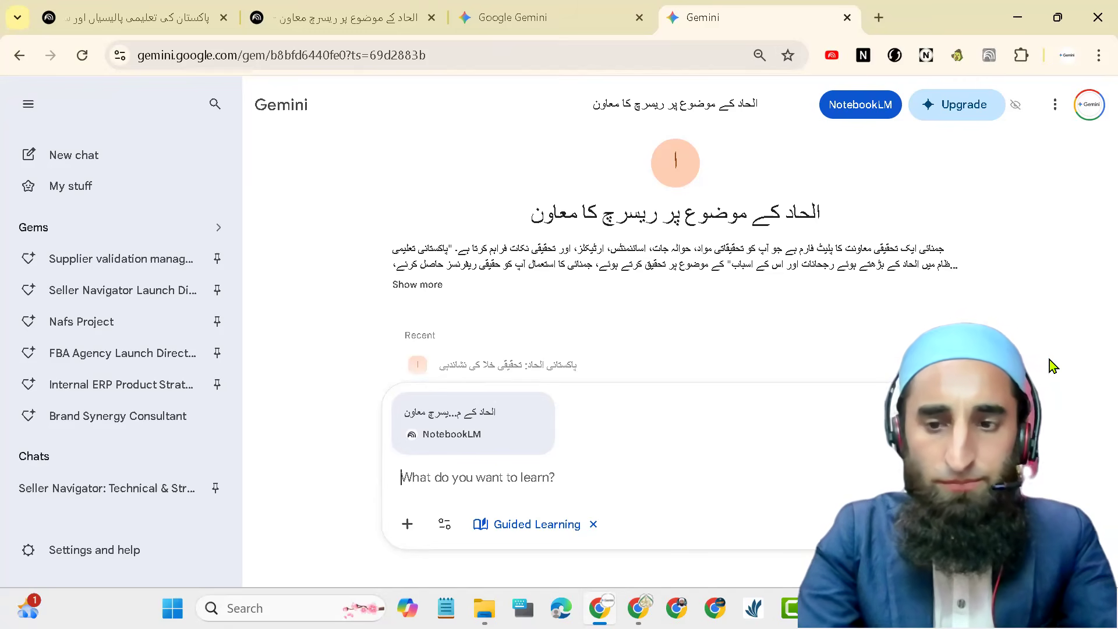
Step: Begin the prompt in Urdu with اب مجھے اپنے اس موضوع پر
{"action": "type", "text": "ب مجھے"}
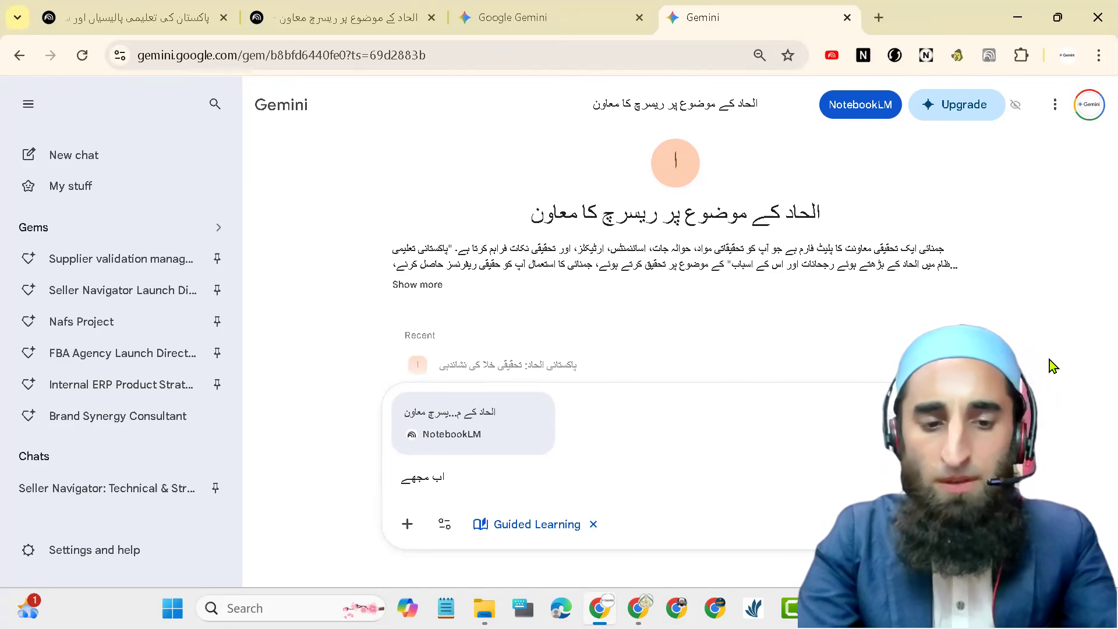
{"action": "type", "text": " اپ"}
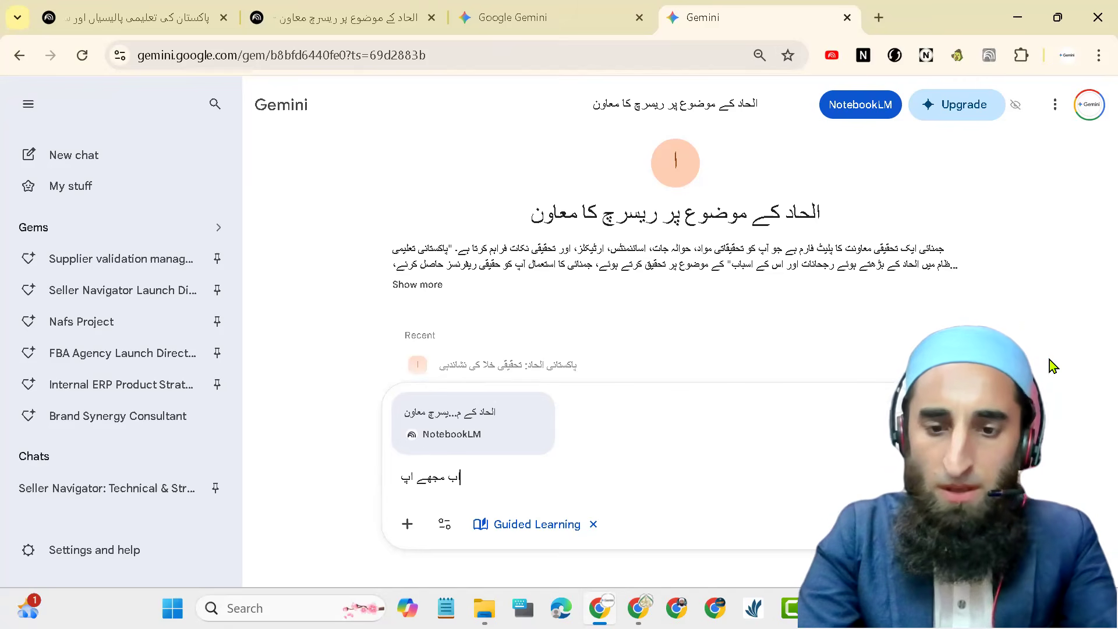
{"action": "type", "text": "نے ا"}
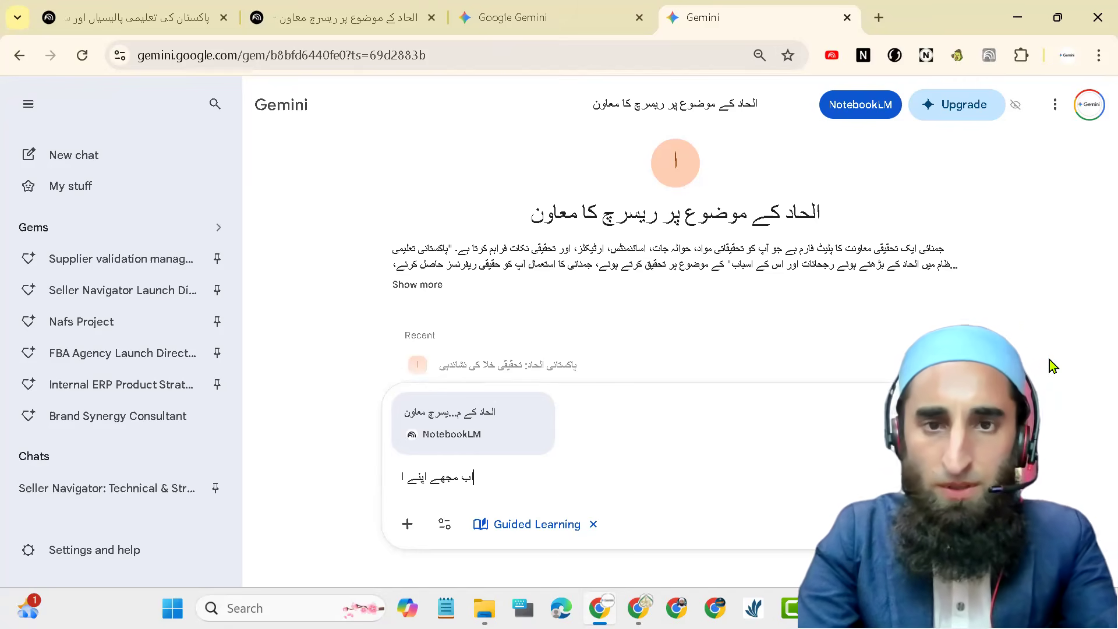
{"action": "type", "text": "س موضو"}
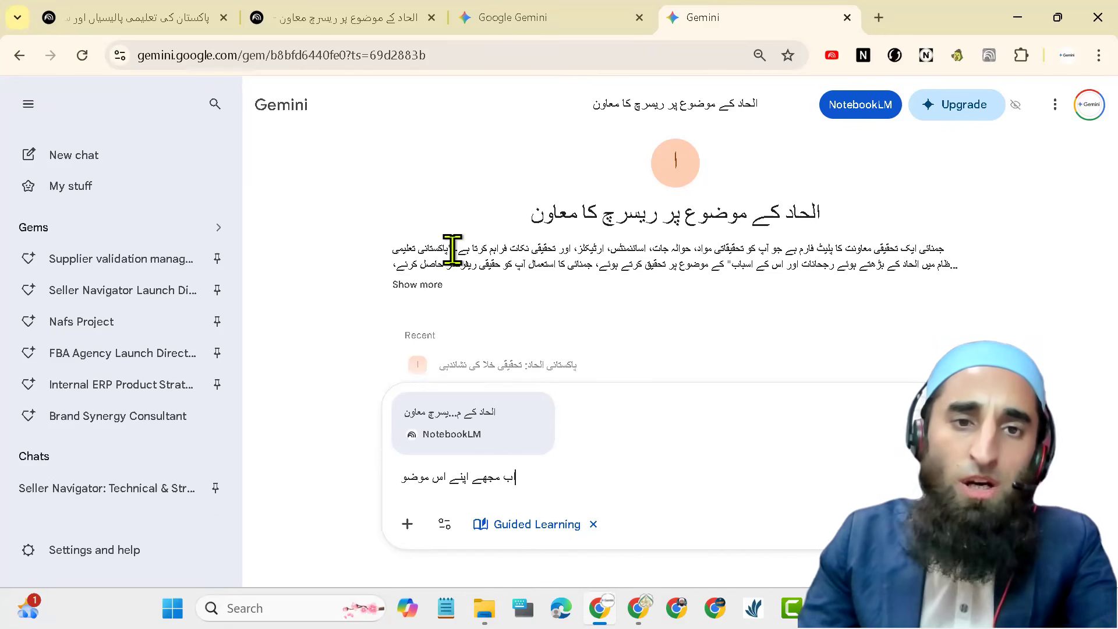
{"action": "left_click_drag", "start_coordinate": [449, 251], "coordinate": [864, 304]}
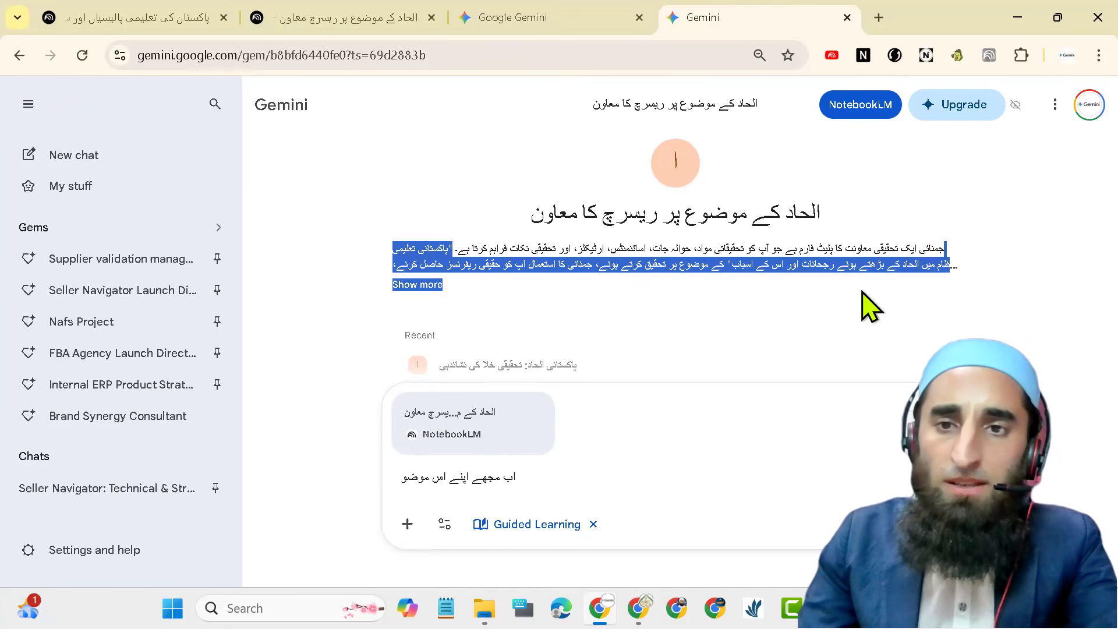
{"action": "left_click", "coordinate": [556, 474]}
{"action": "type", "text": "ع پر"}
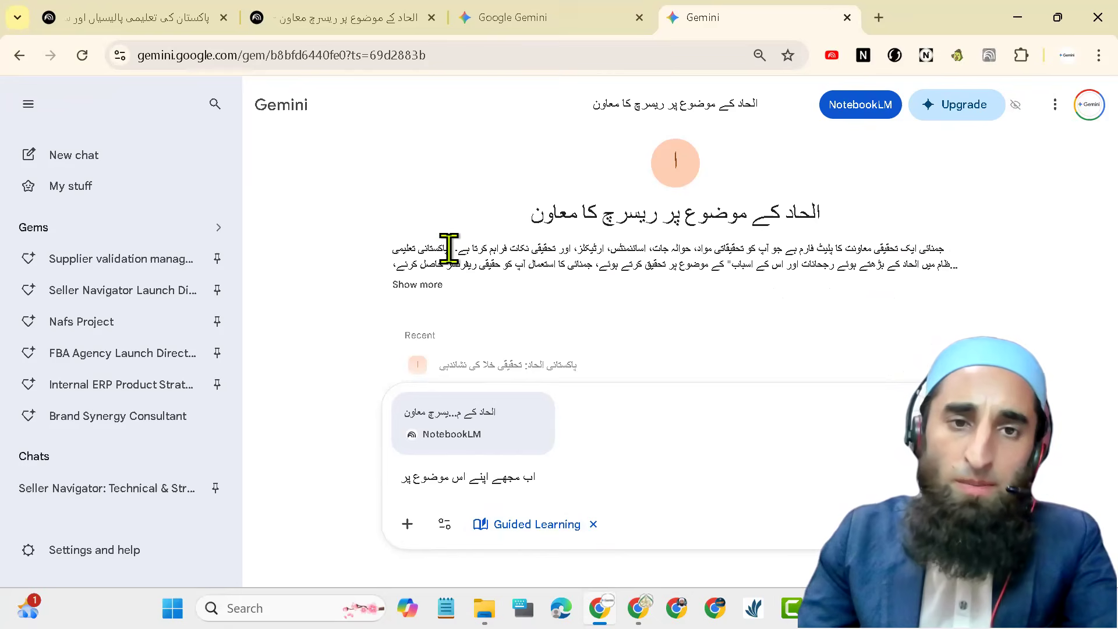
Step: Copy پاکستانی تعلیمی نظام میں الحاد کے بڑھتے ہوئے رجحانات اور اس کے اسباب from the Gem description into parentheses before پر in the prompt
{"action": "left_click_drag", "start_coordinate": [456, 247], "coordinate": [798, 266]}
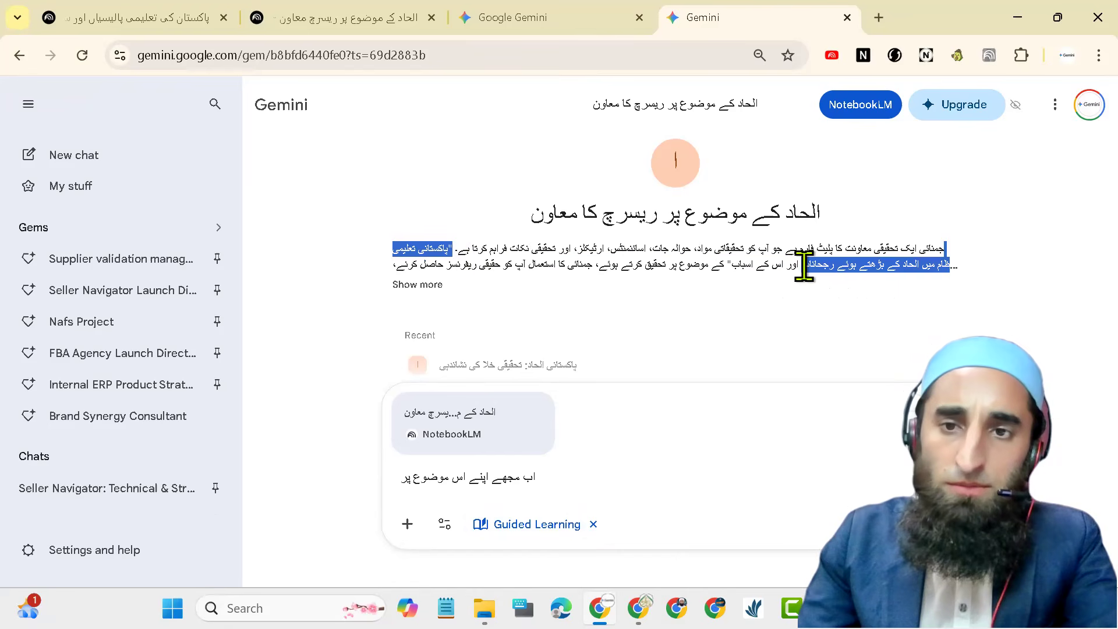
{"action": "left_click_drag", "start_coordinate": [737, 271], "coordinate": [730, 272]}
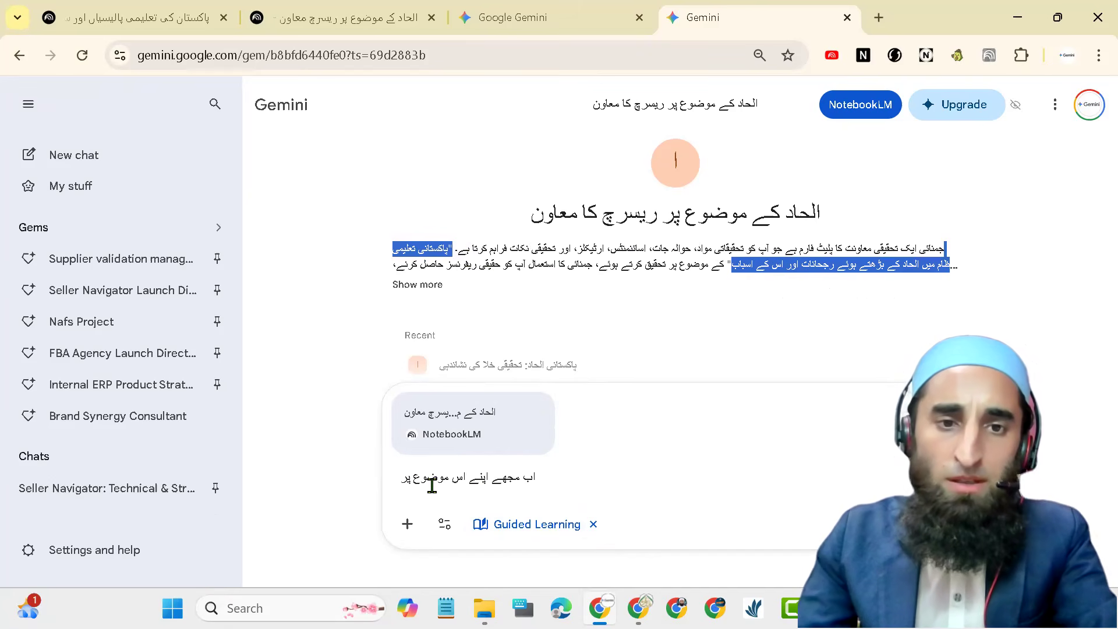
{"action": "left_click", "coordinate": [415, 485]}
{"action": "type", "text": "("}
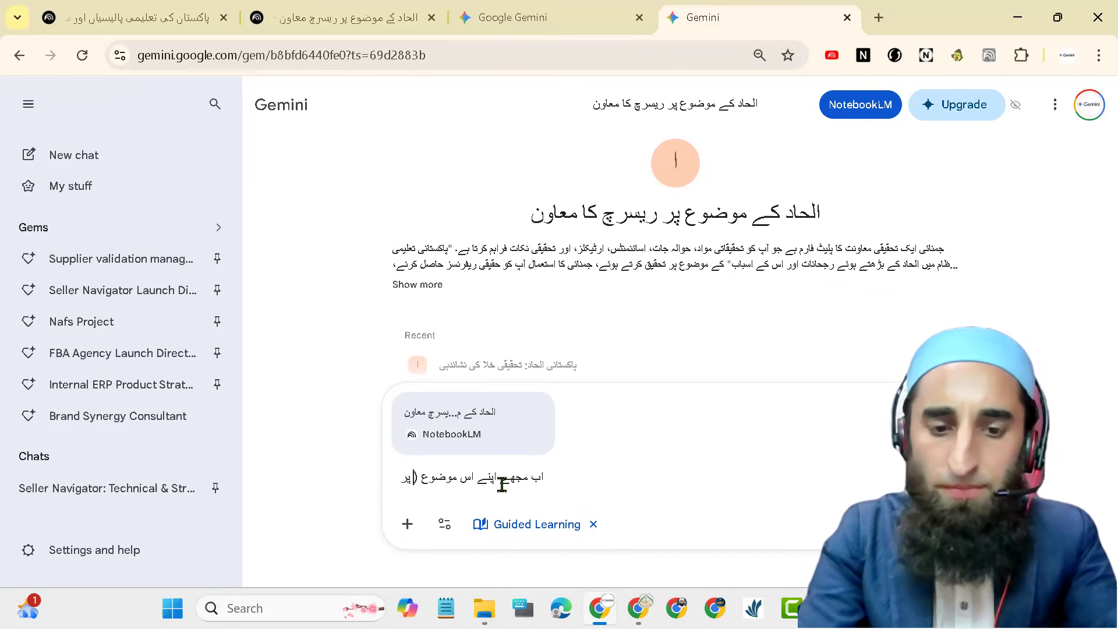
{"action": "type", "text": "\"پاکستانی تعلیمی نظام میں الحاد کے بڑھتے ہوئے رجحانات اور اس کے اسباب"}
{"action": "type", "text": ")"}
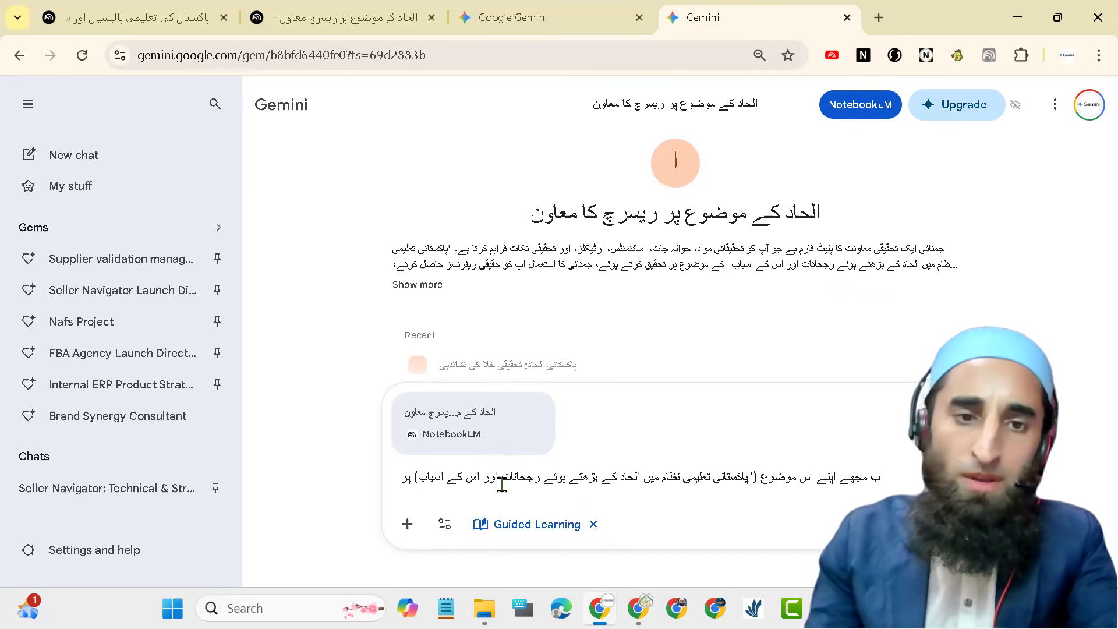
Step: Replace the final word پر in the prompt with ایم فل کا مقالہ لکھنا ہے
{"action": "double_click", "coordinate": [406, 481]}
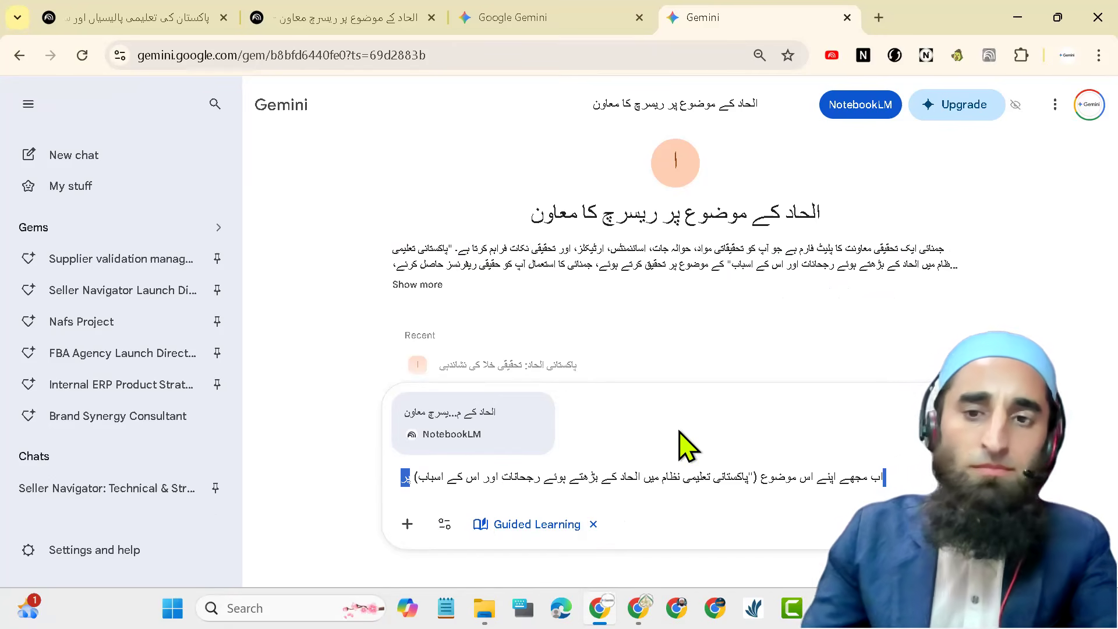
{"action": "type", "text": "ای"}
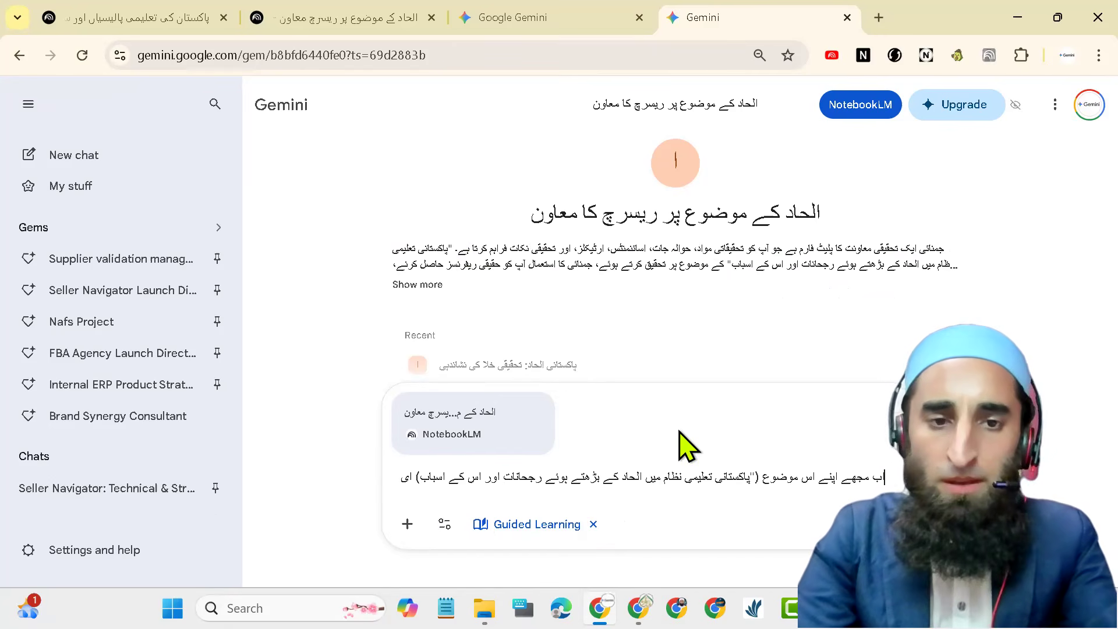
{"action": "type", "text": "م فل کا م"}
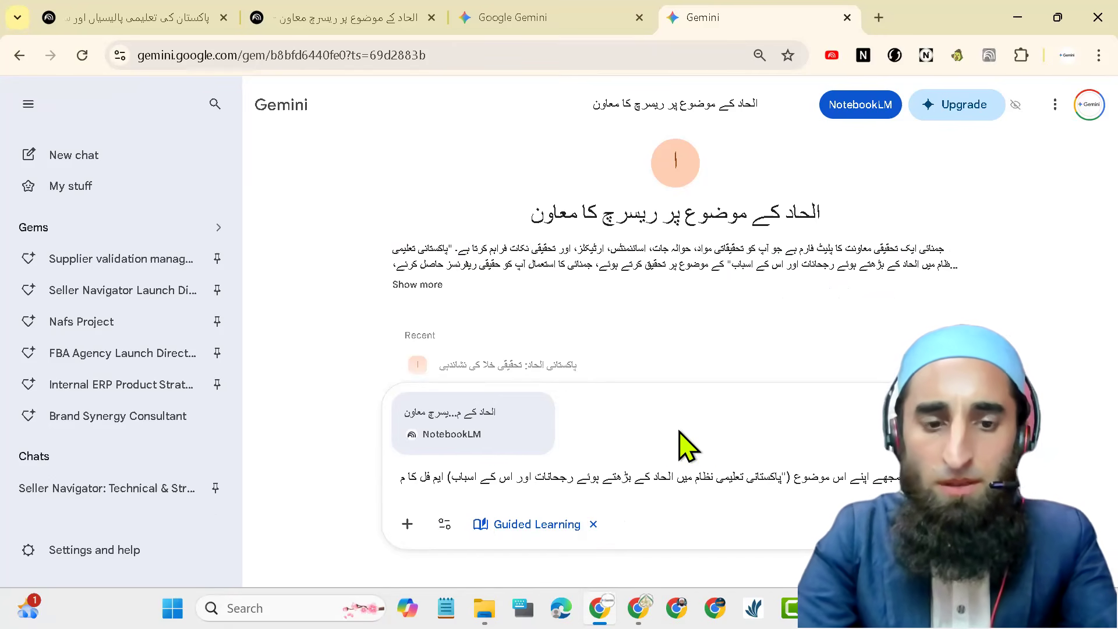
{"action": "type", "text": "قالہ لکھنا ہے"}
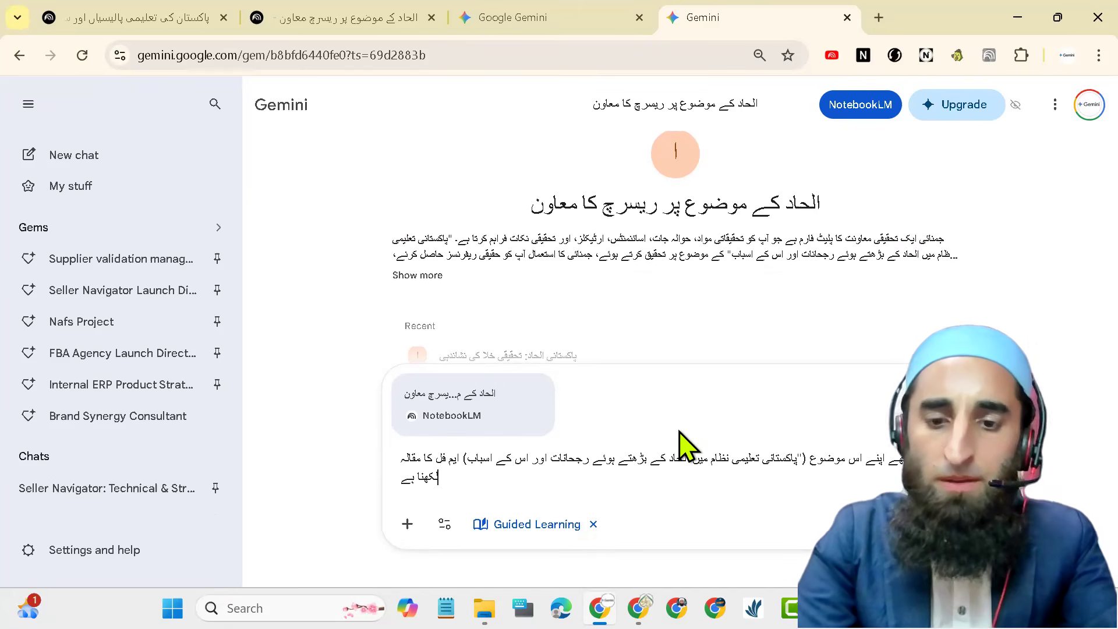
Step: Complete the prompt's sentence with جو کہ علامہ اقبال اوپن یونیوسٹی سے مکمل ہوگا۔
{"action": "type", "text": " جو کہ"}
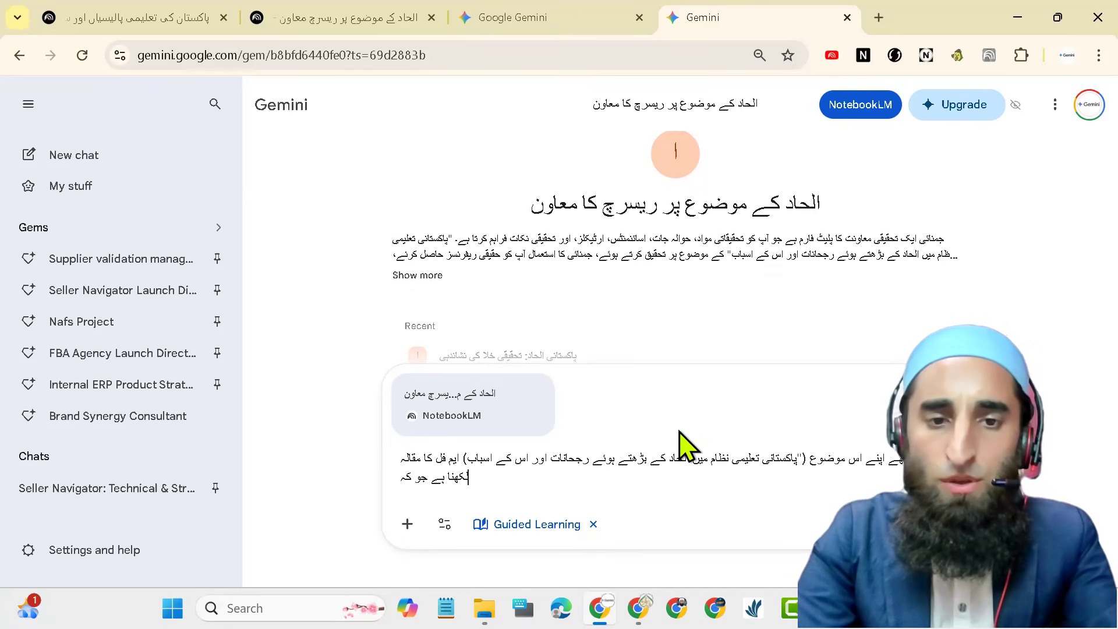
{"action": "type", "text": " علا"}
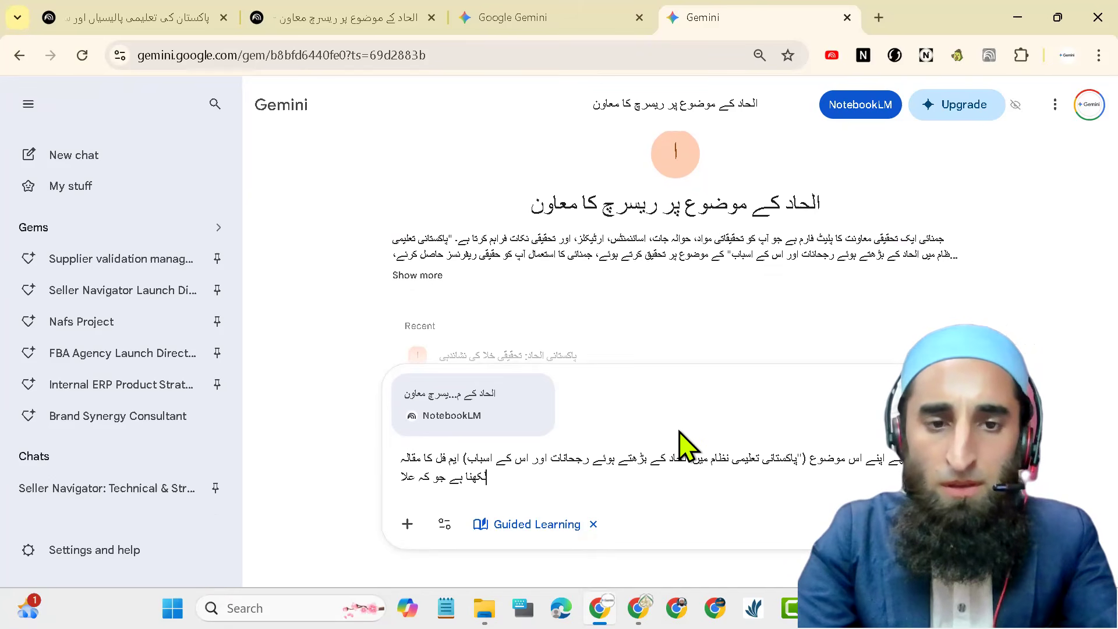
{"action": "type", "text": "مہ اقبال او"}
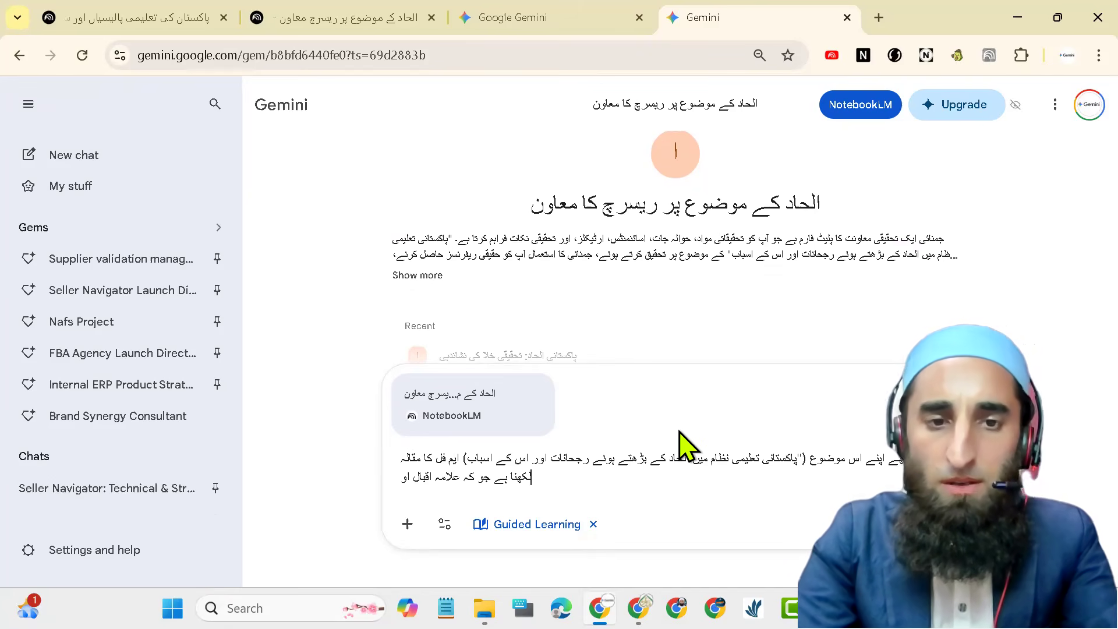
{"action": "type", "text": "پن یو"}
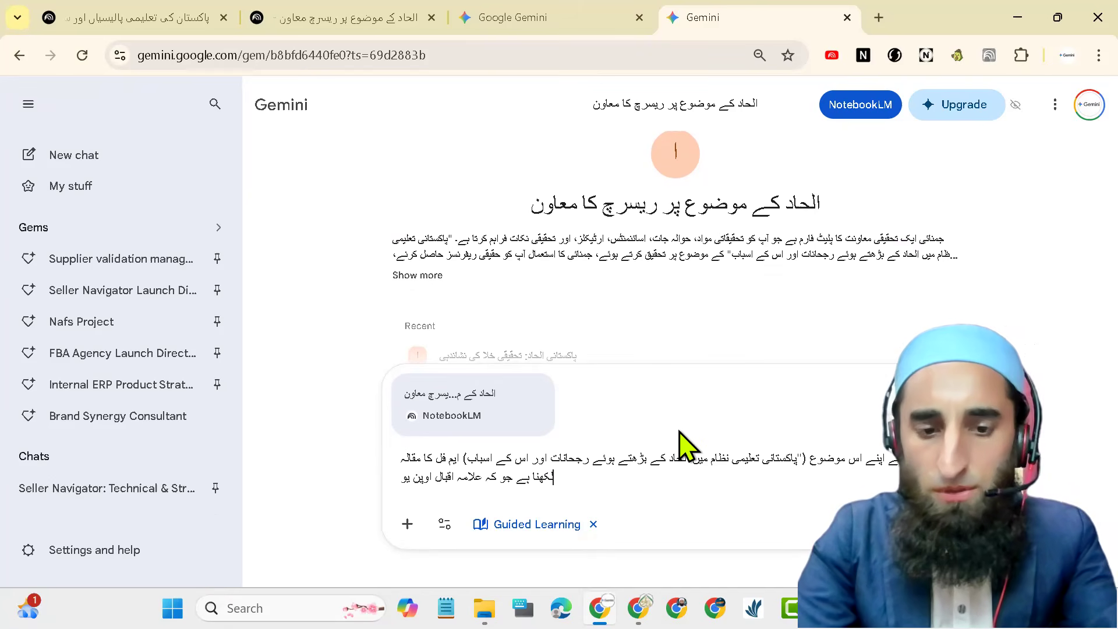
{"action": "type", "text": "نیورسٹی سے "}
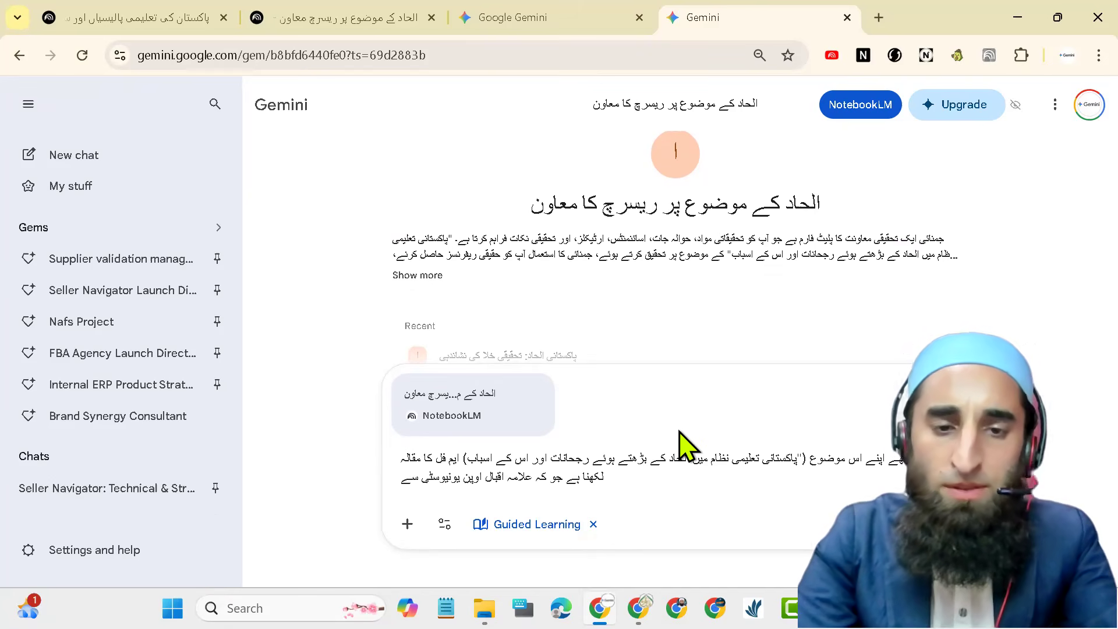
{"action": "type", "text": "مکمل ہ"}
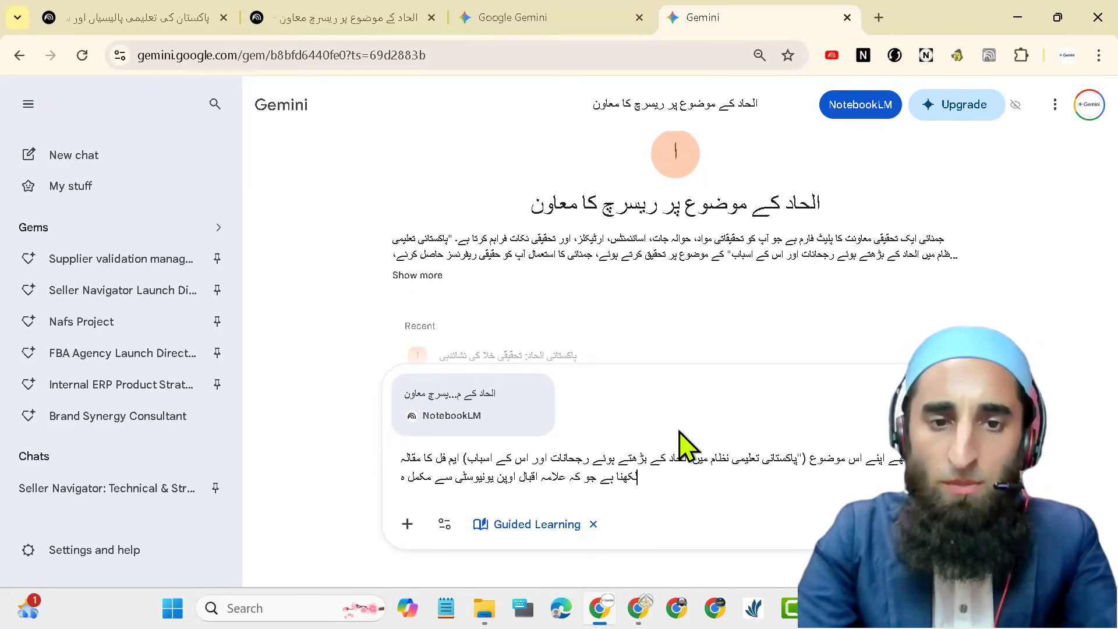
{"action": "type", "text": "وگا۔"}
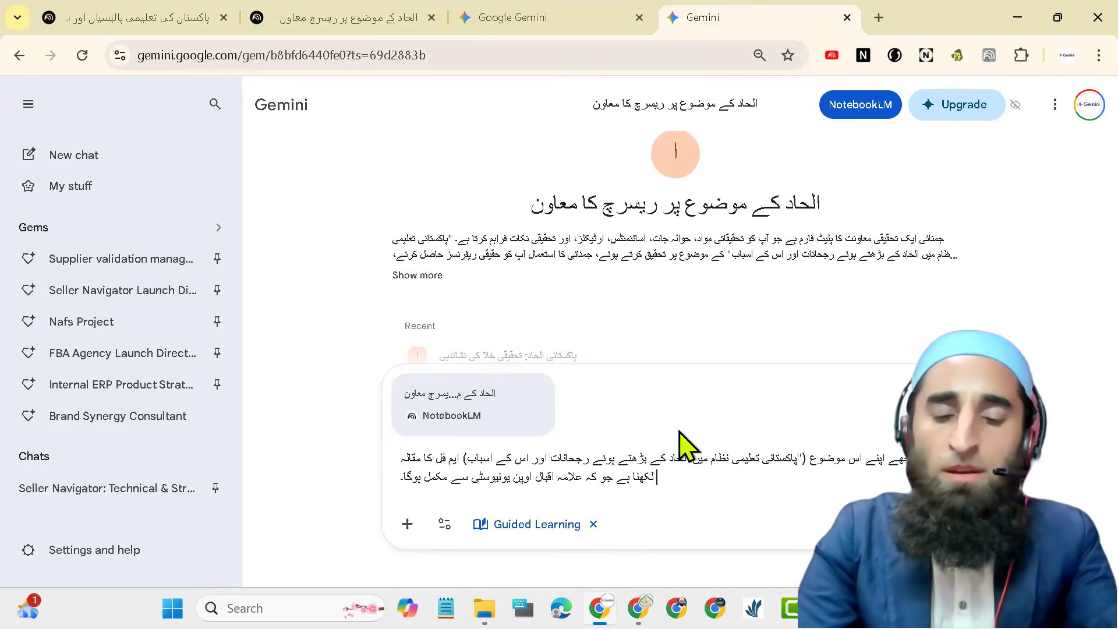
Step: Add the sentence اس کے لئے سب سے پہلے مجھے سائناپسز بنانا ہے۔ to the end of the prompt
{"action": "type", "text": " اس کے لئے"}
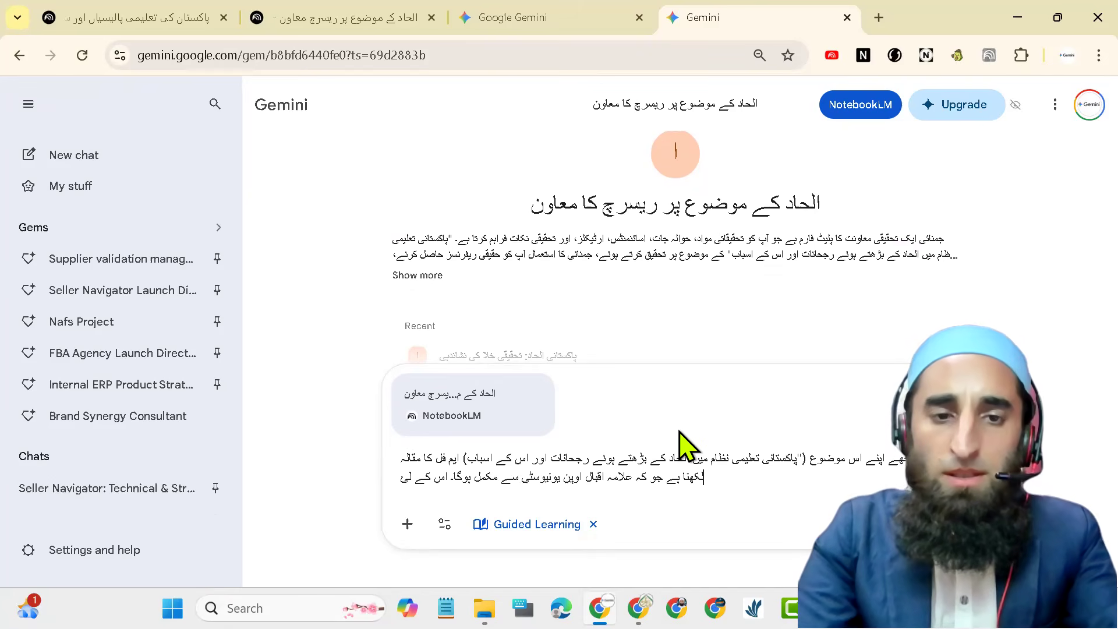
{"action": "type", "text": " سب سے"}
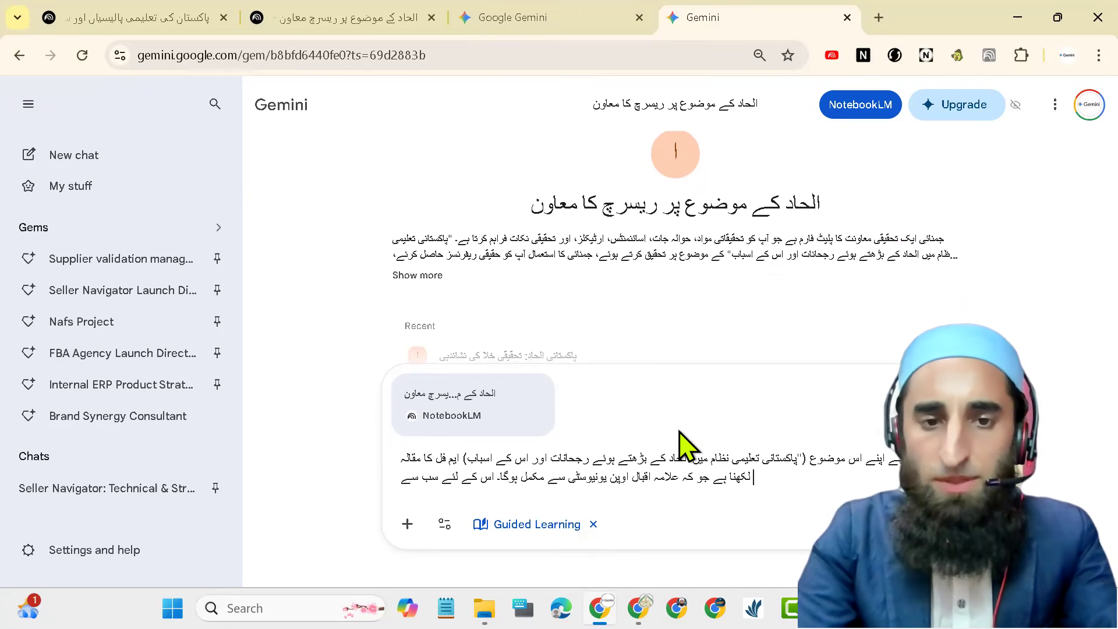
{"action": "type", "text": " پہلے مجھ"}
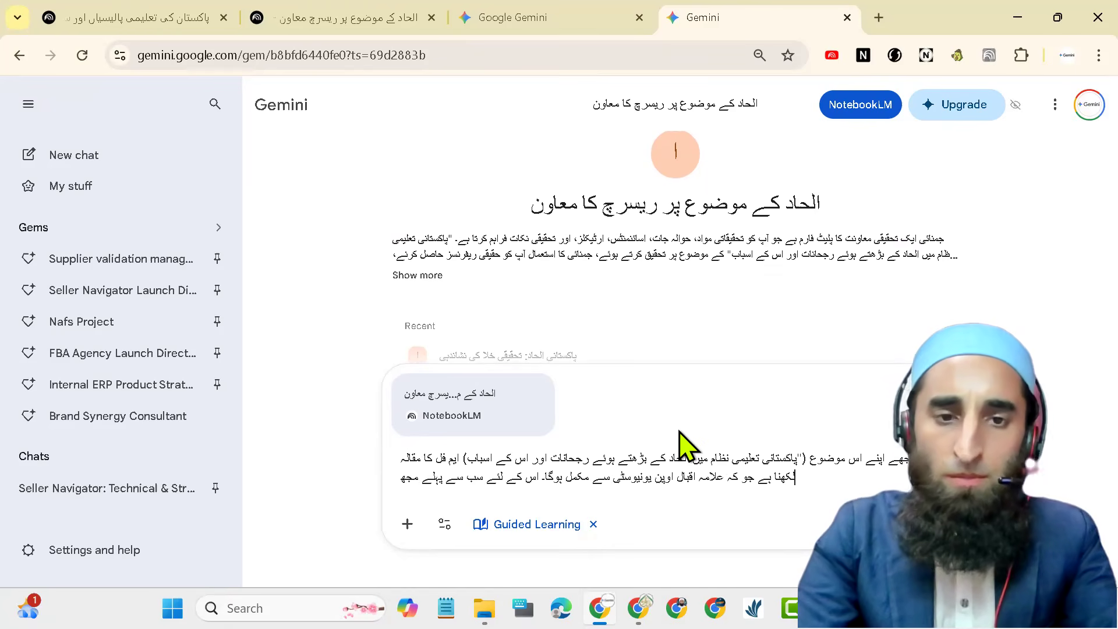
{"action": "type", "text": "ے سائنا"}
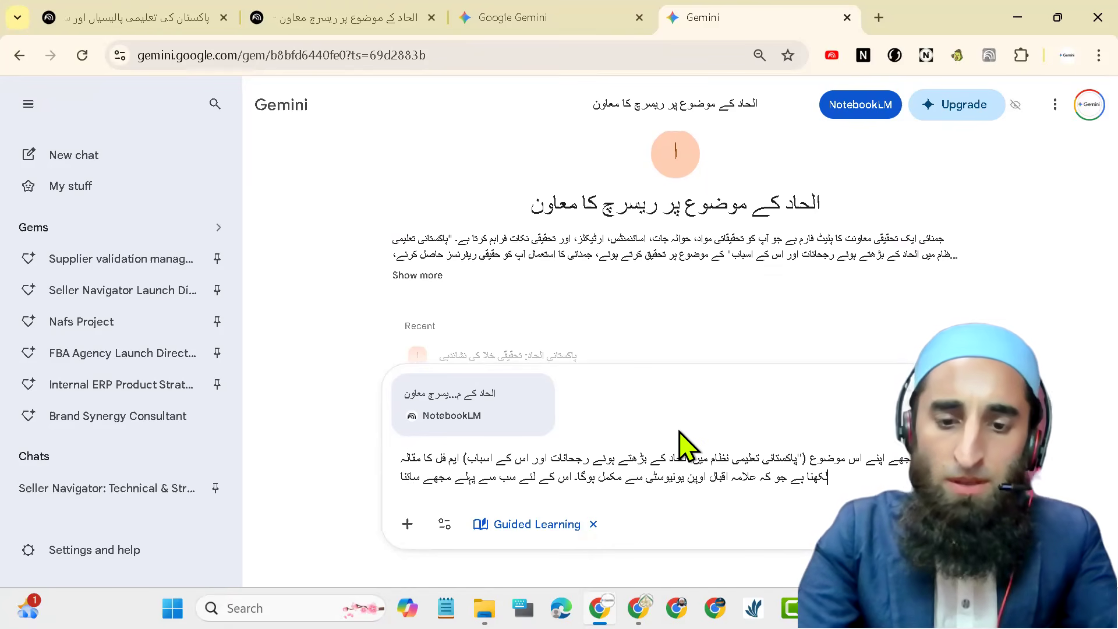
{"action": "type", "text": "پسز بن"}
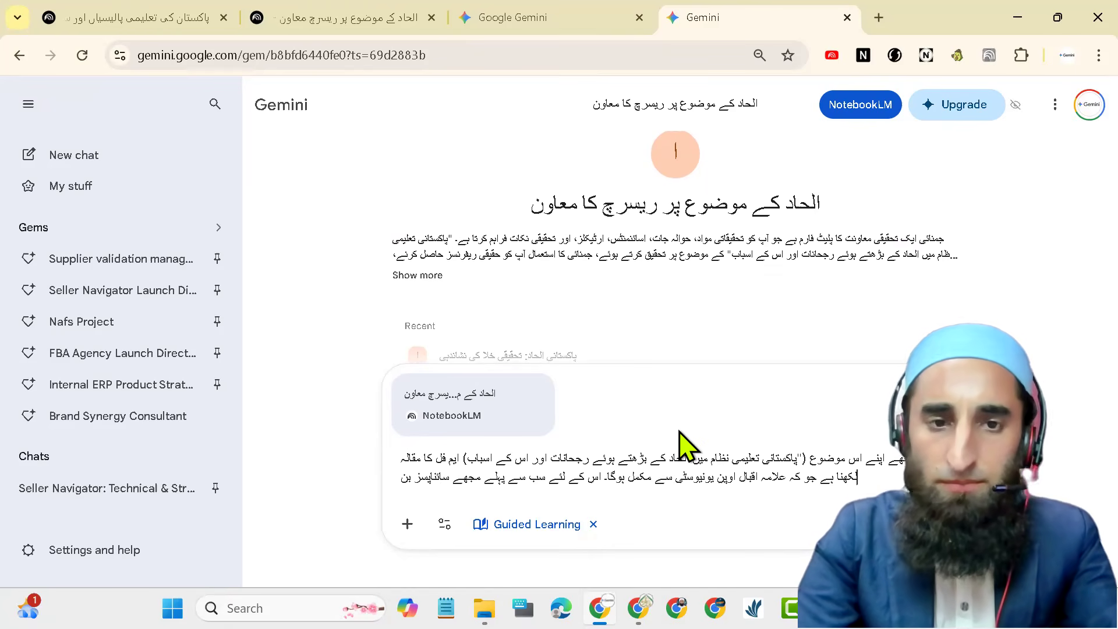
{"action": "type", "text": "انا ہے۔"}
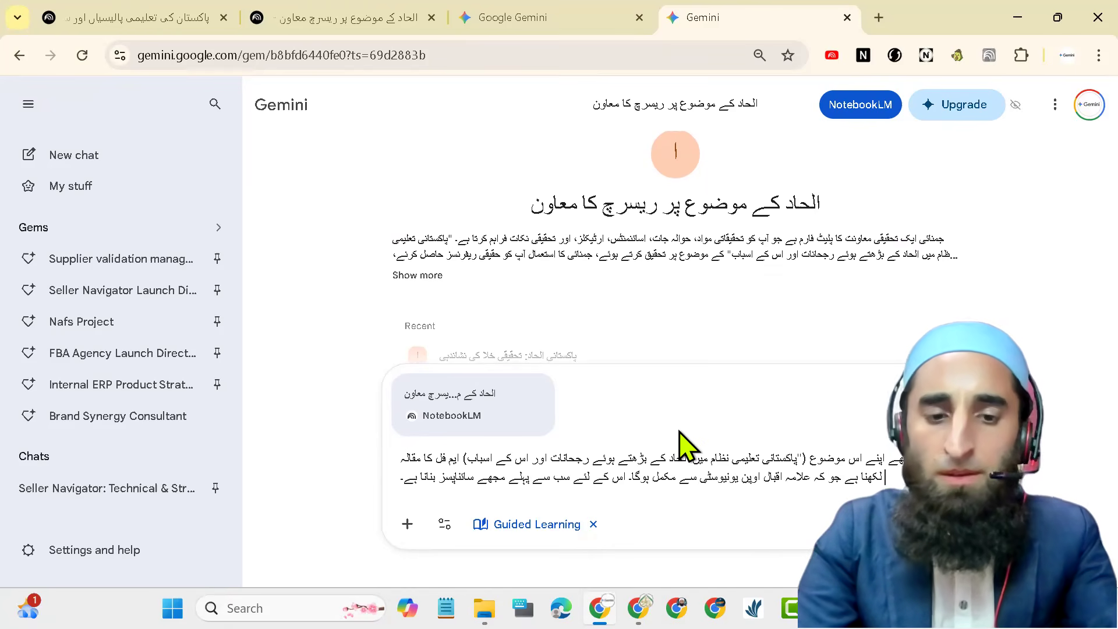
Step: Continue the prompt with سائناپسز کی کل کتنی ہیڈنگز ہونی چاہییں اس حوالے آپ راہنمائی کریں۔
{"action": "type", "text": " سائنا"}
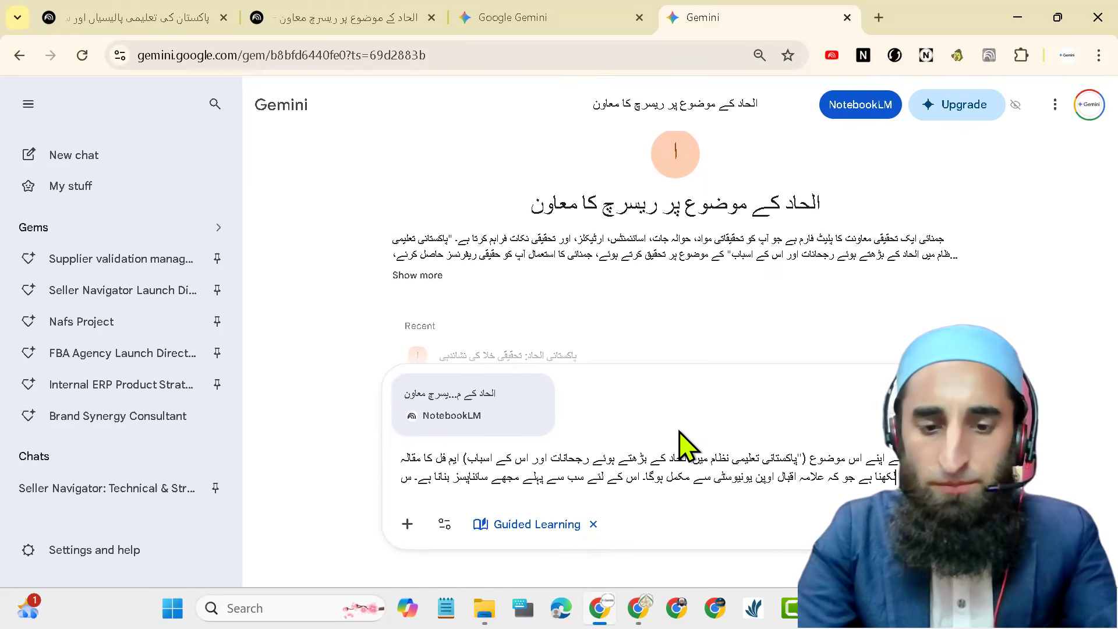
{"action": "type", "text": "پسز"}
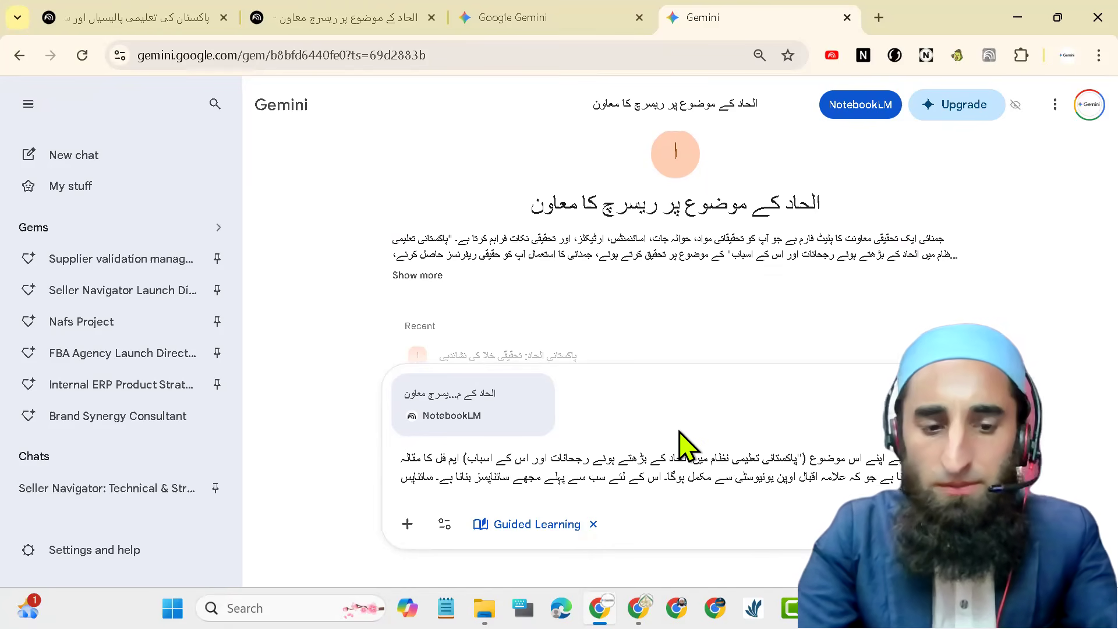
{"action": "type", "text": " کے"}
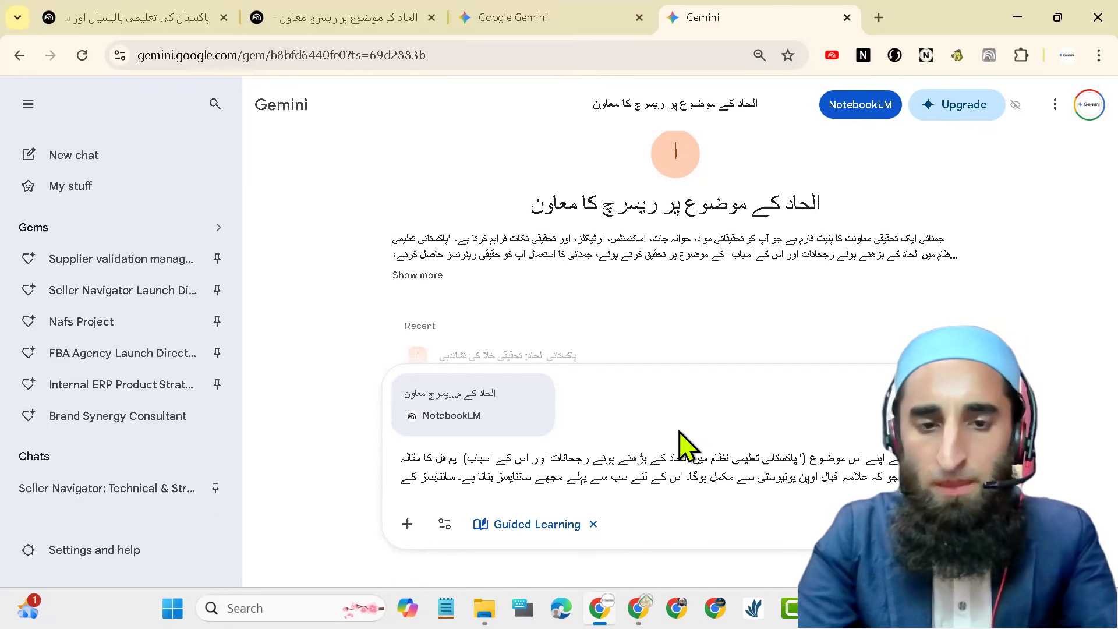
{"action": "key", "text": "BackSpace"}
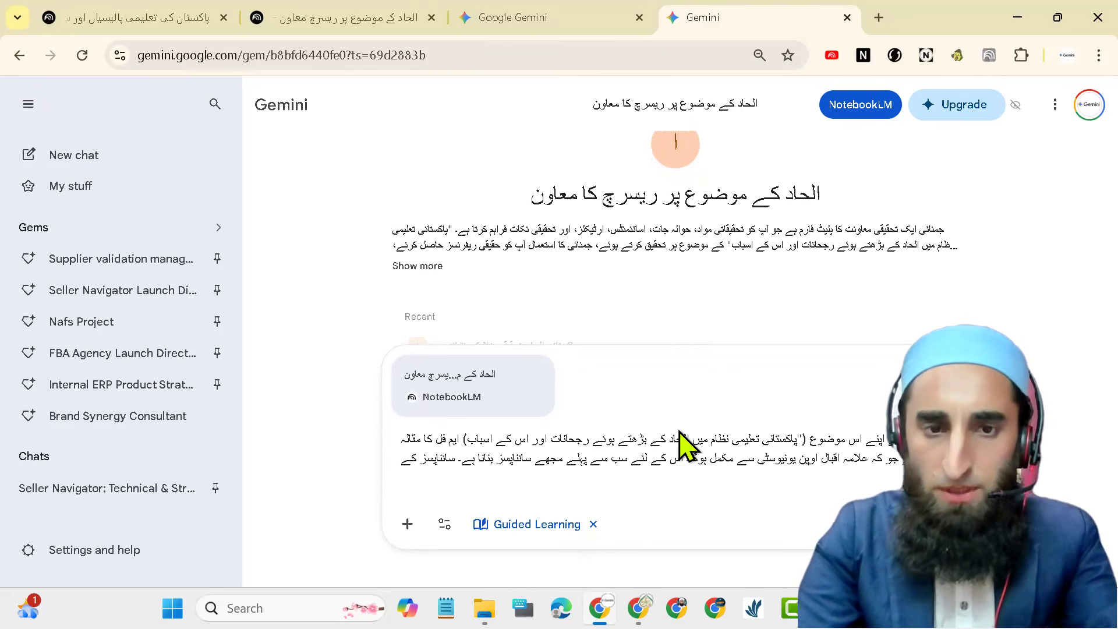
{"action": "type", "text": "ی کل کتنی"}
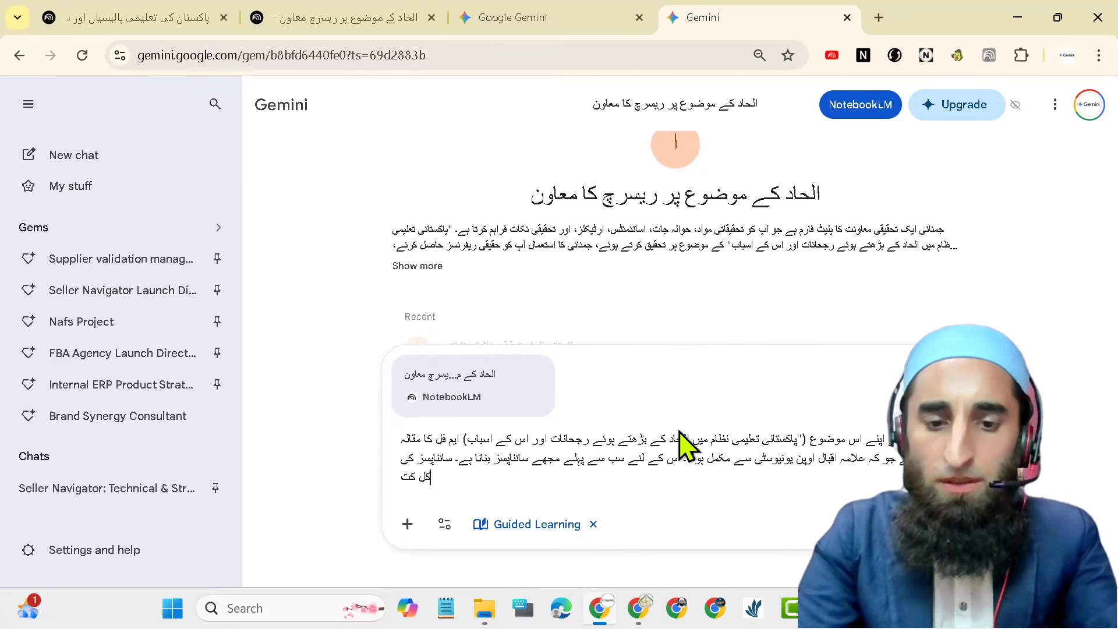
{"action": "type", "text": " ہیڈنگ"}
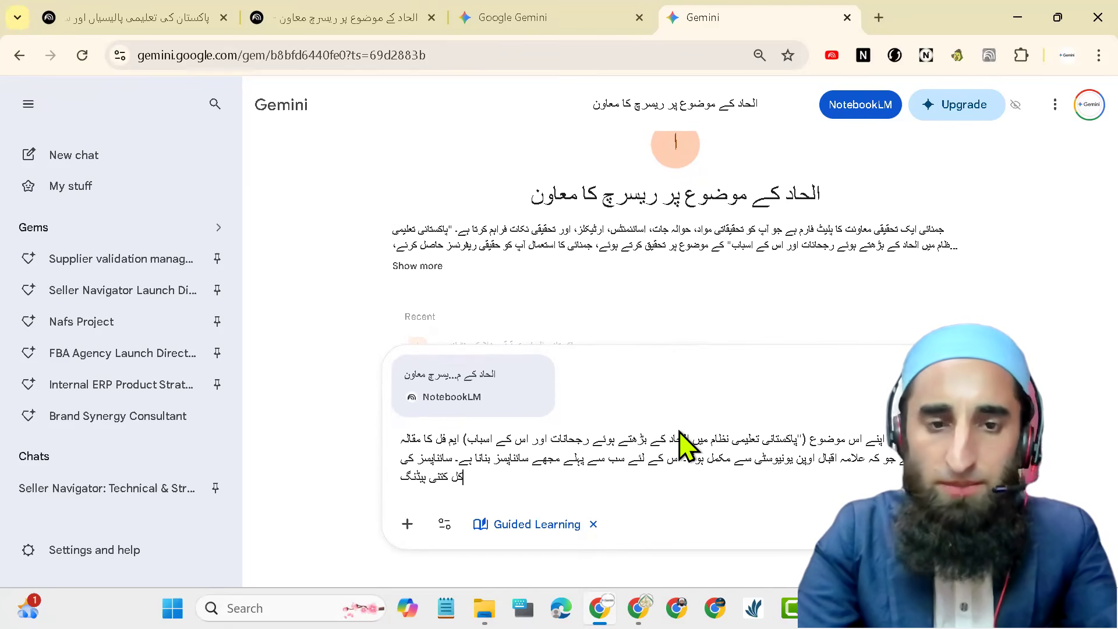
{"action": "type", "text": "ز ہ"}
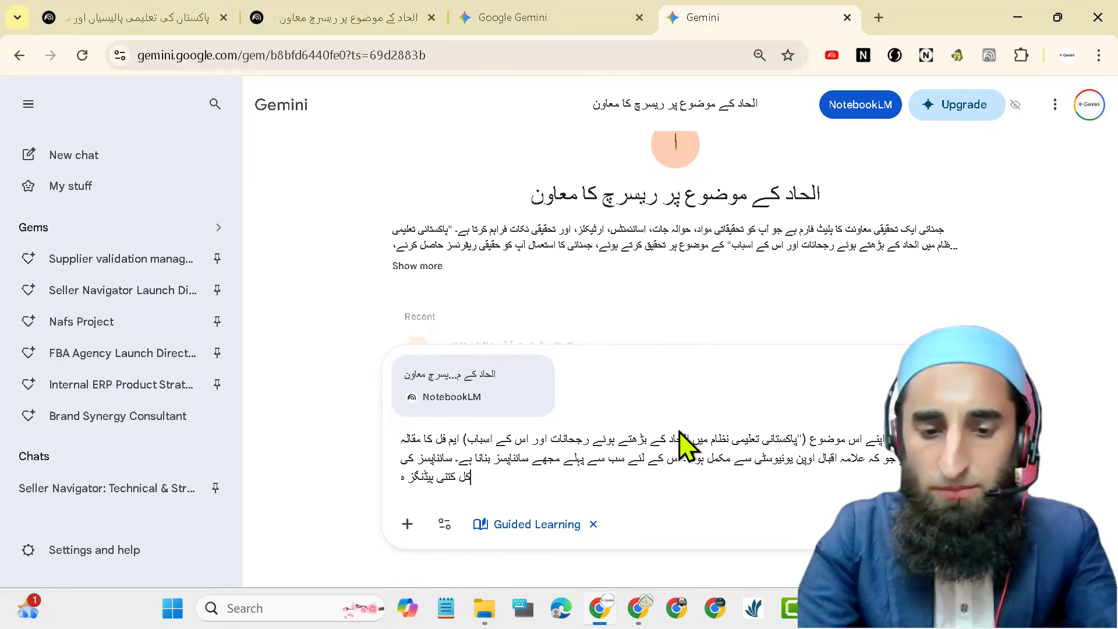
{"action": "type", "text": "ونی چاہییں اس حوالے آپ"}
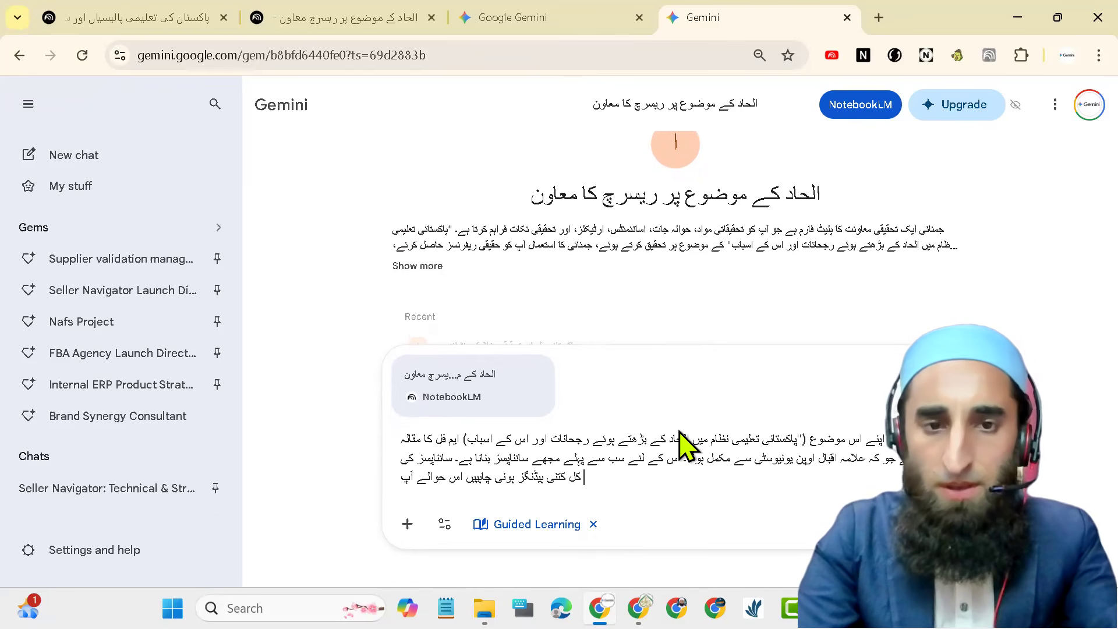
{"action": "type", "text": " راہنمائی"}
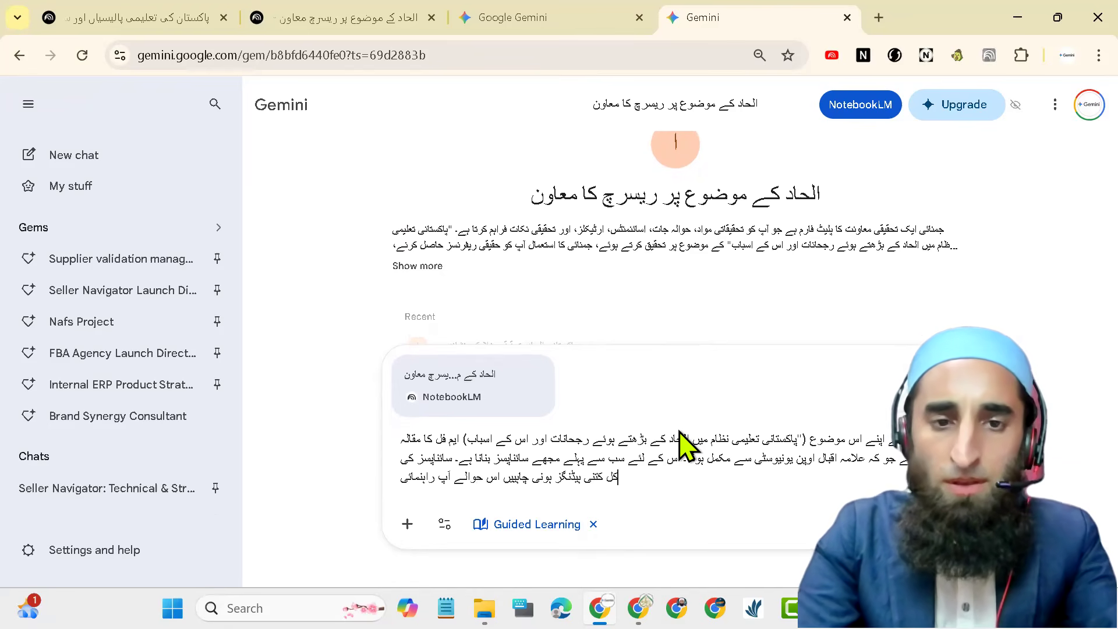
{"action": "type", "text": " کریں۔"}
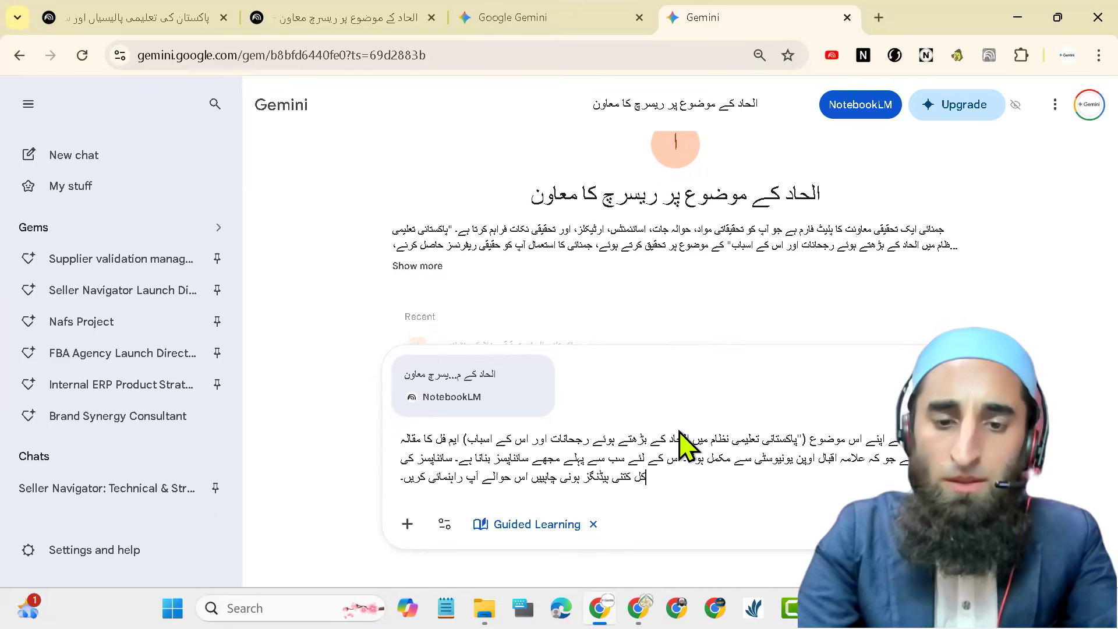
Step: Finish the prompt with اور کون سی میتھاڈولوجی اور تھیوری استعمال ہوگی اس کی بھی نشاندہی کریں۔ and send it
{"action": "type", "text": " او"}
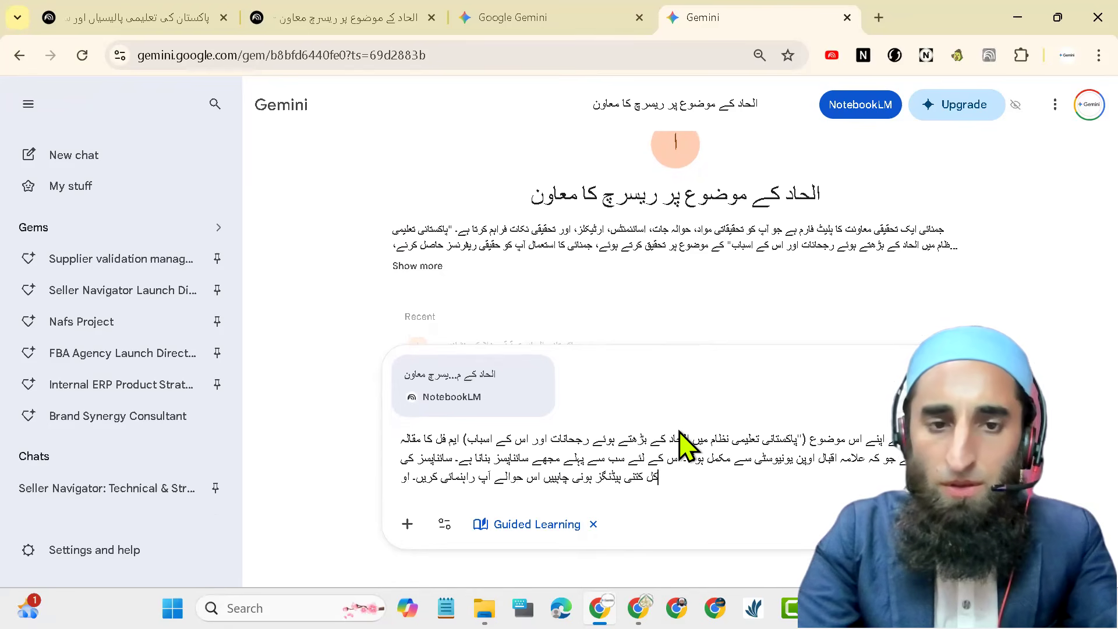
{"action": "type", "text": "ر کون سی"}
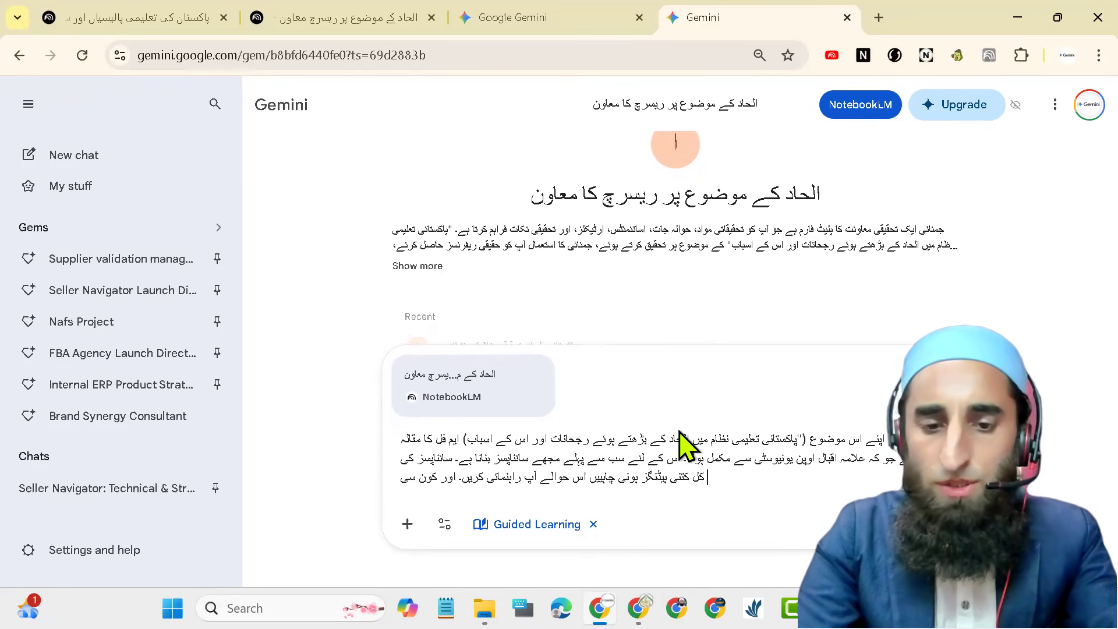
{"action": "type", "text": " میتھو"}
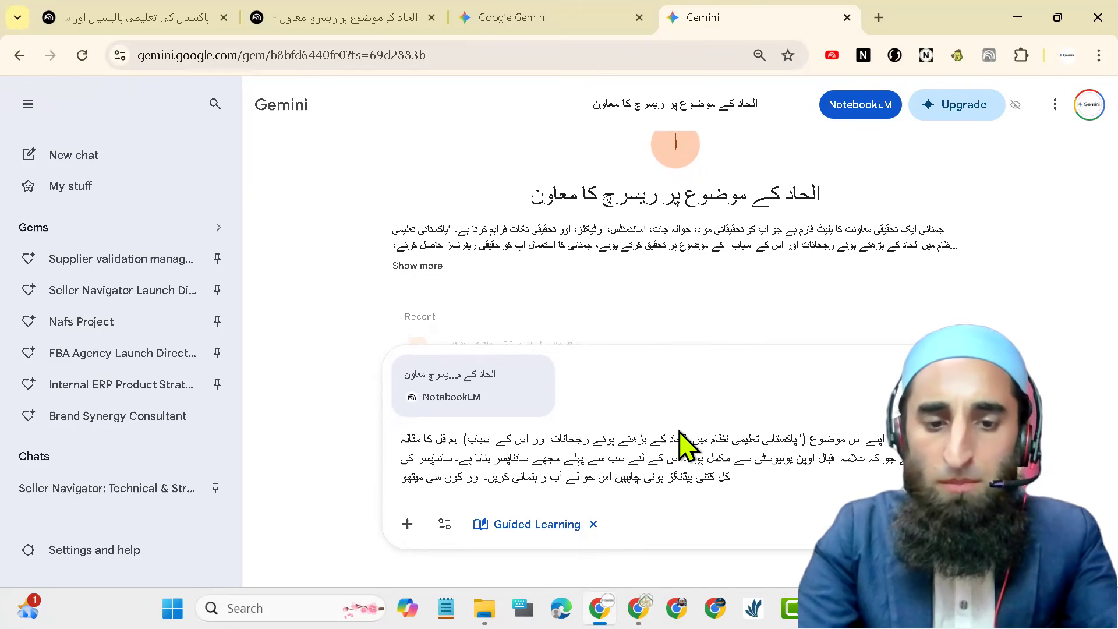
{"action": "key", "text": "BackSpace"}
{"action": "type", "text": "اڈولوجی اور "}
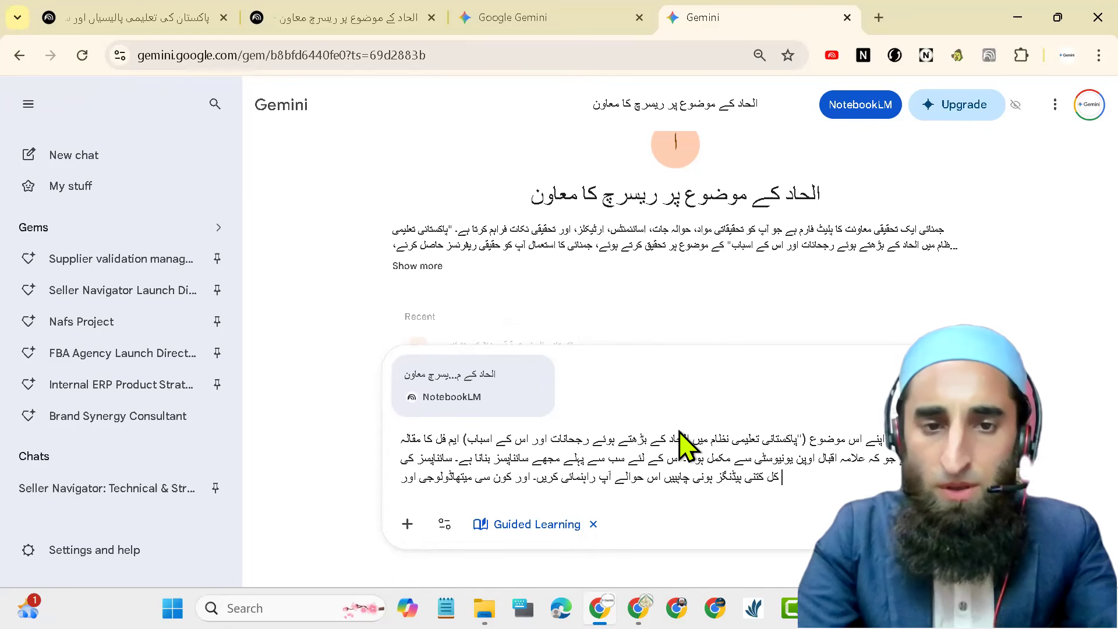
{"action": "type", "text": "تھیوری استعمال ہوگی اس کی"}
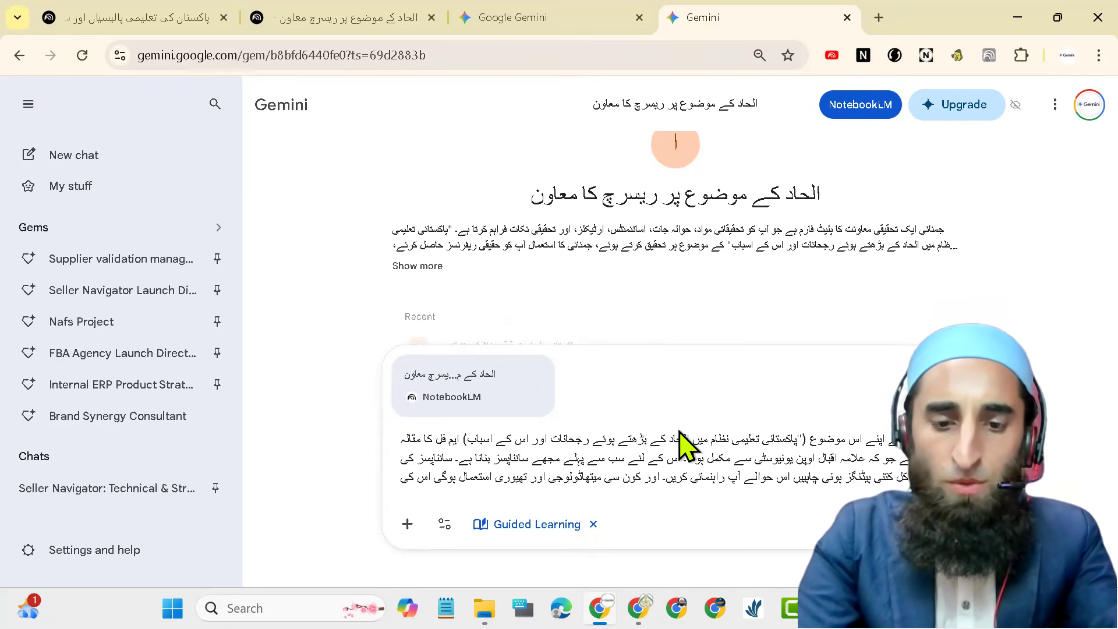
{"action": "type", "text": " بھی نش"}
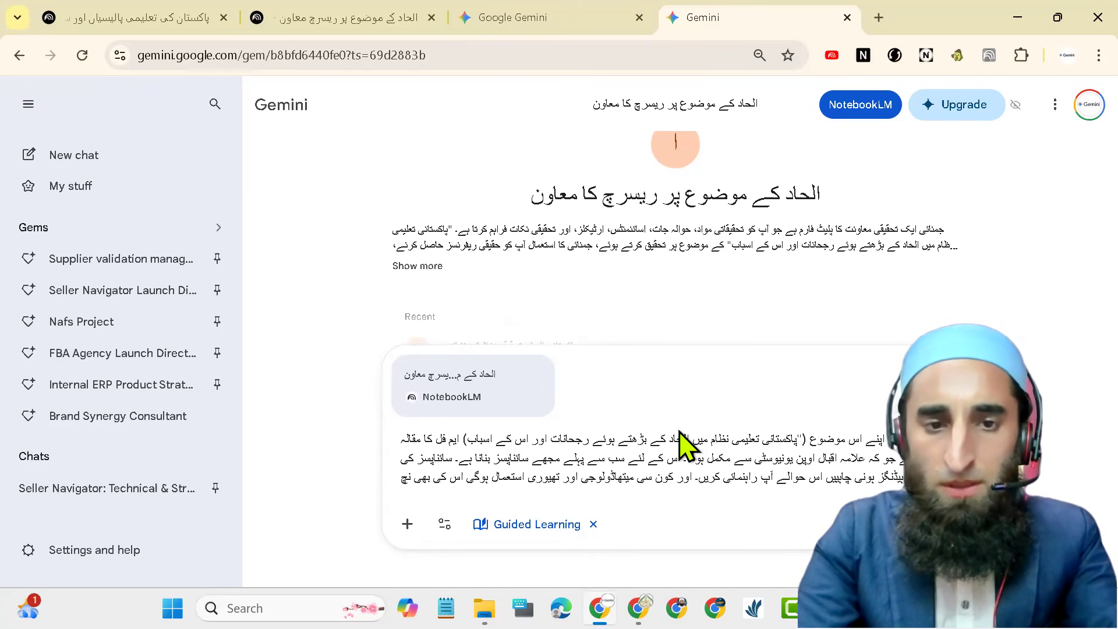
{"action": "type", "text": "اندہ"}
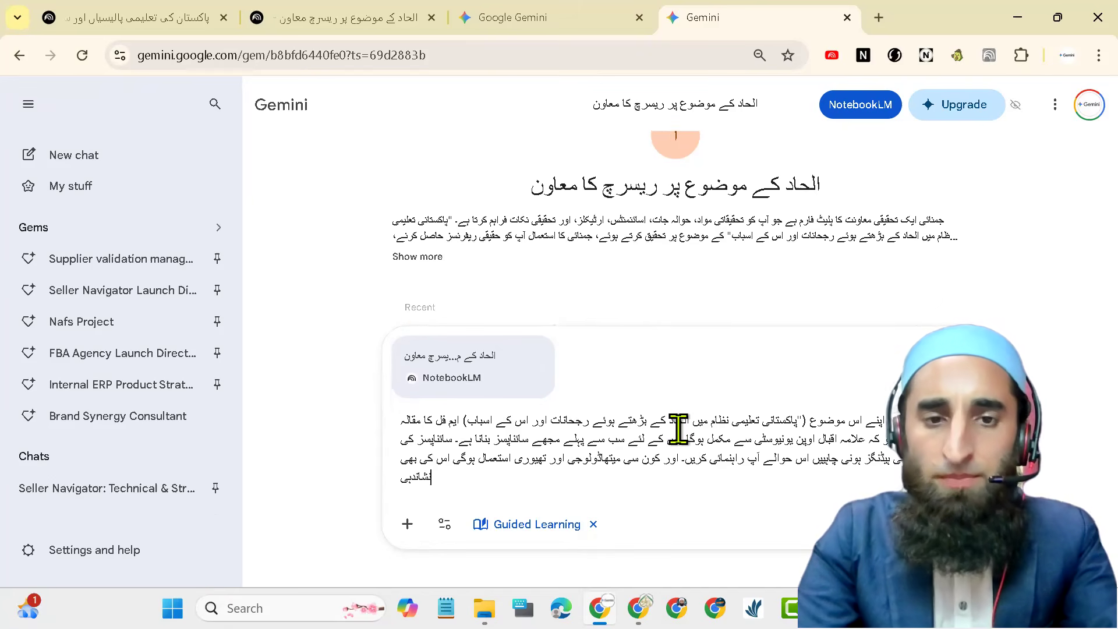
{"action": "type", "text": "ی"}
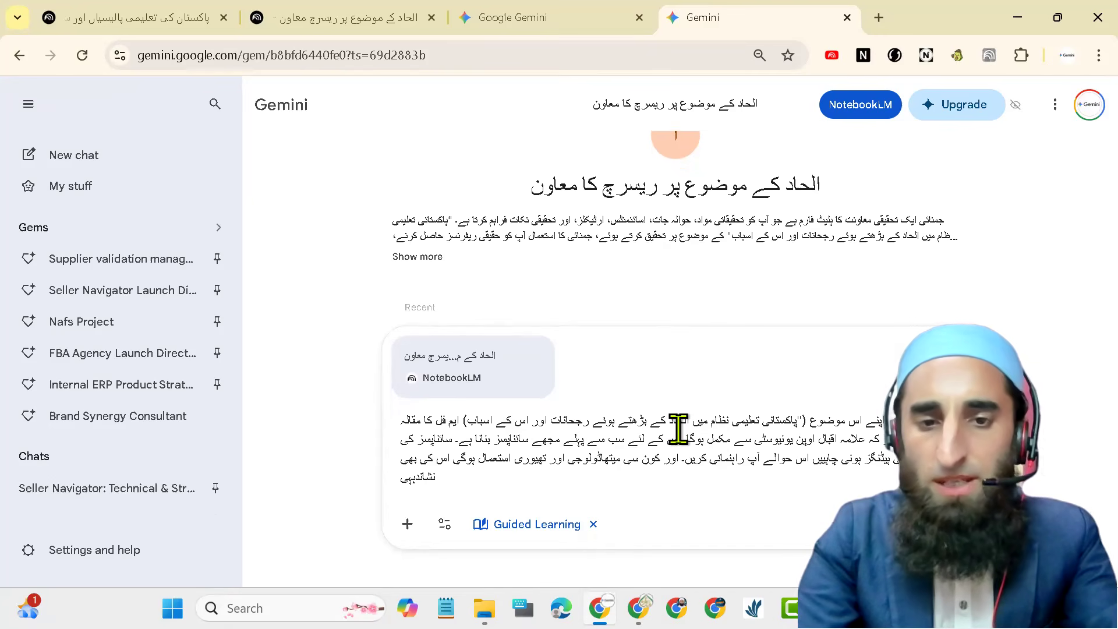
{"action": "type", "text": " کریں۔"}
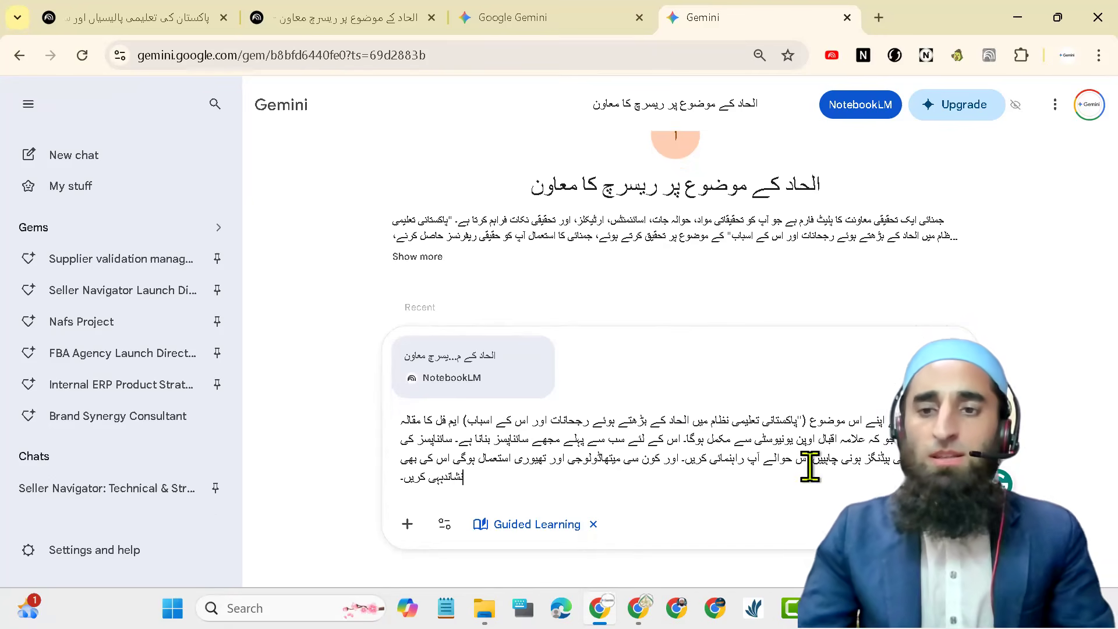
{"action": "key", "text": "Return"}
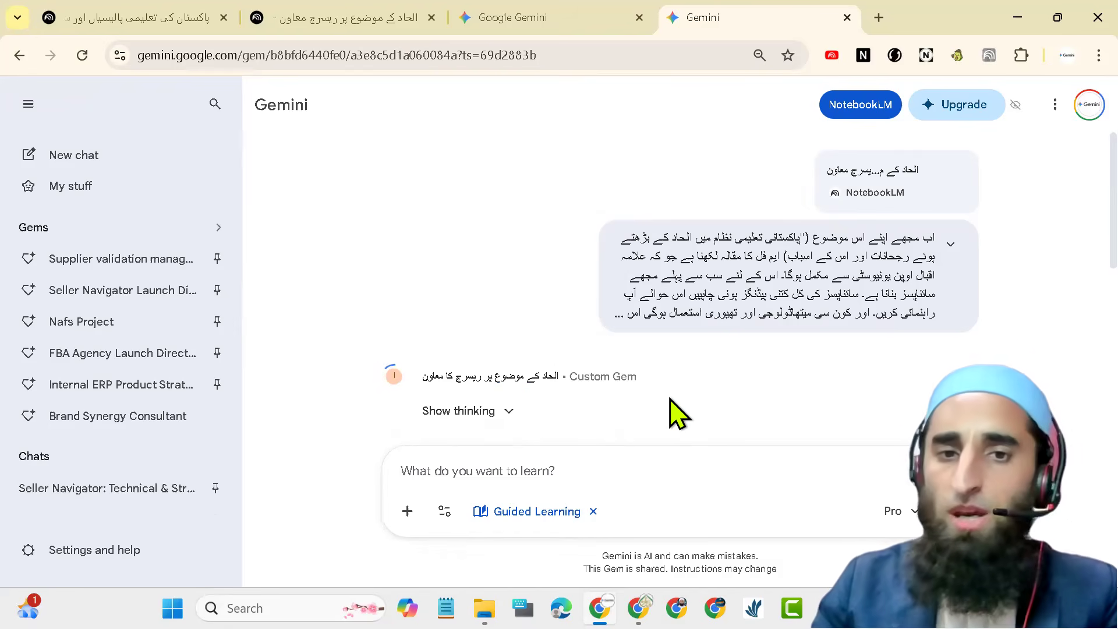
Step: Examine the reply's numbered list of standard AIOU synopsis headings and their descriptions, from the first item to the last
{"action": "scroll", "coordinate": [670, 399], "scroll_direction": "down", "scroll_amount": 3}
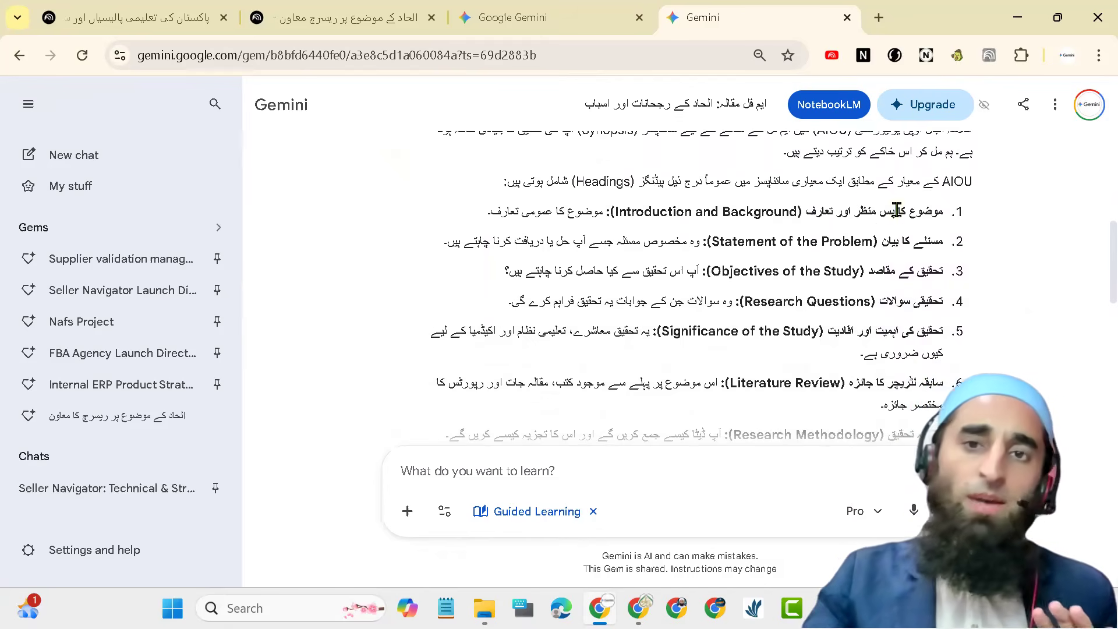
{"action": "left_click_drag", "start_coordinate": [512, 184], "coordinate": [994, 187]}
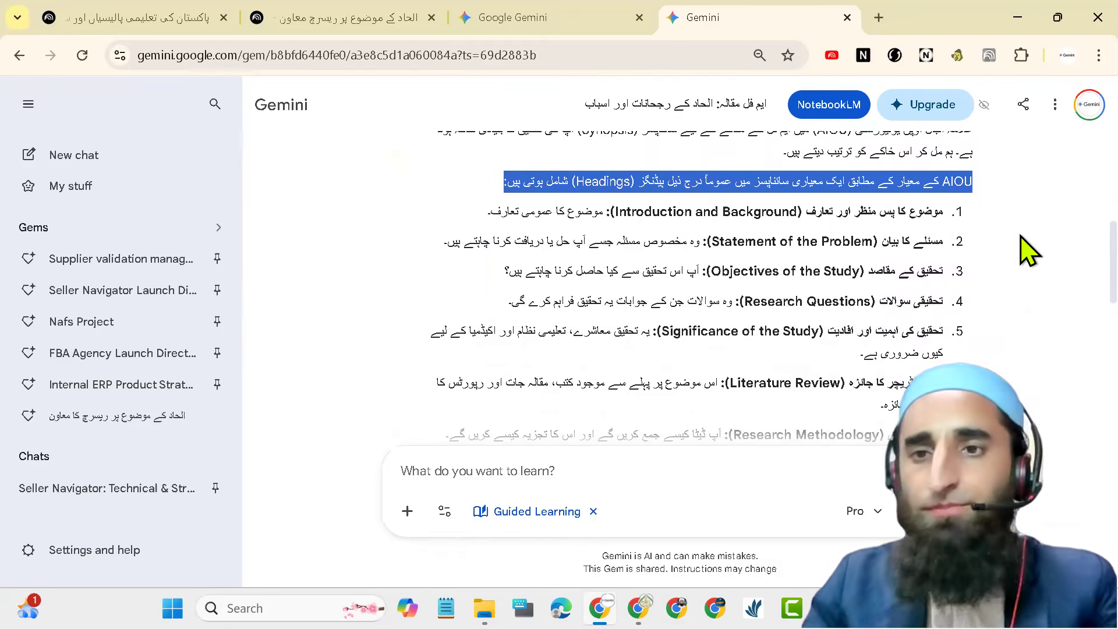
{"action": "scroll", "coordinate": [1016, 314], "scroll_direction": "down", "scroll_amount": 3}
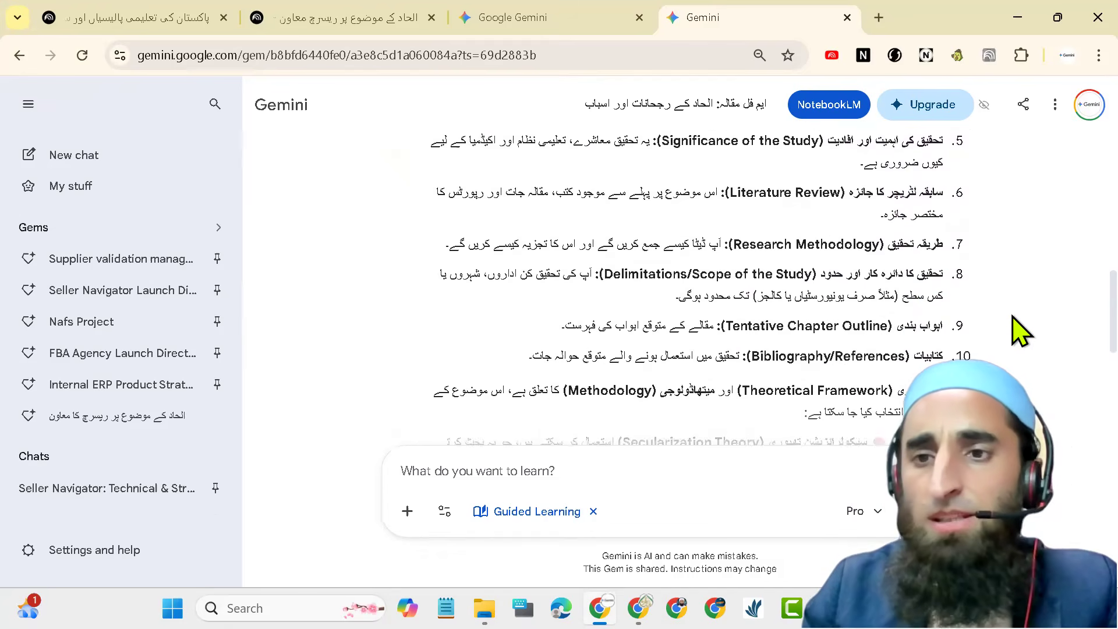
{"action": "scroll", "coordinate": [1018, 329], "scroll_direction": "up", "scroll_amount": 4}
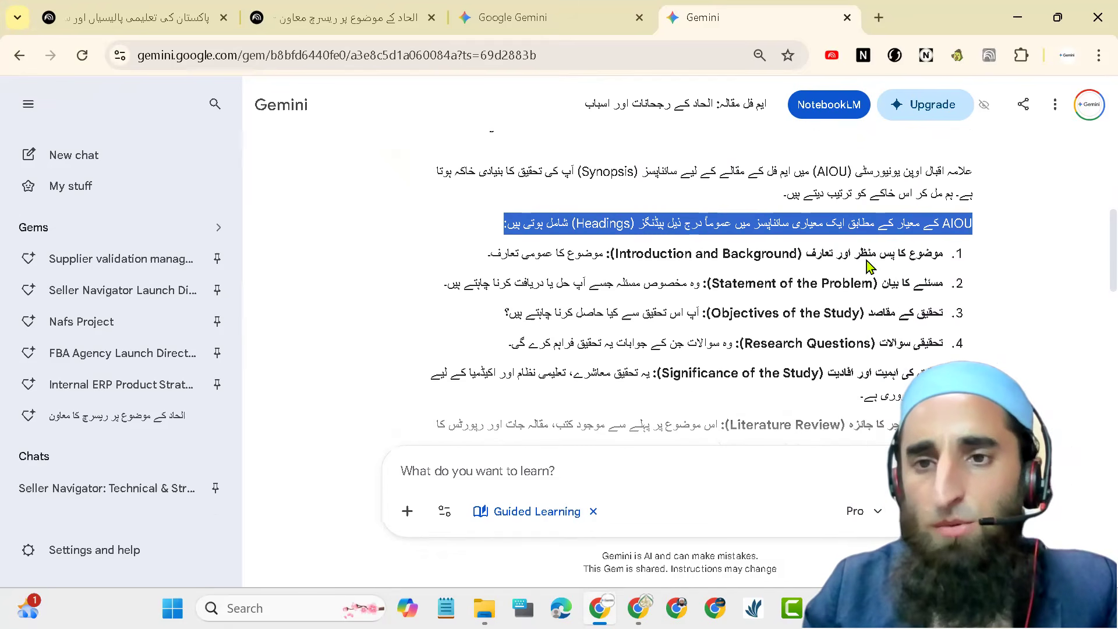
{"action": "left_click_drag", "start_coordinate": [808, 253], "coordinate": [976, 258]}
{"action": "left_click_drag", "start_coordinate": [876, 274], "coordinate": [964, 295]}
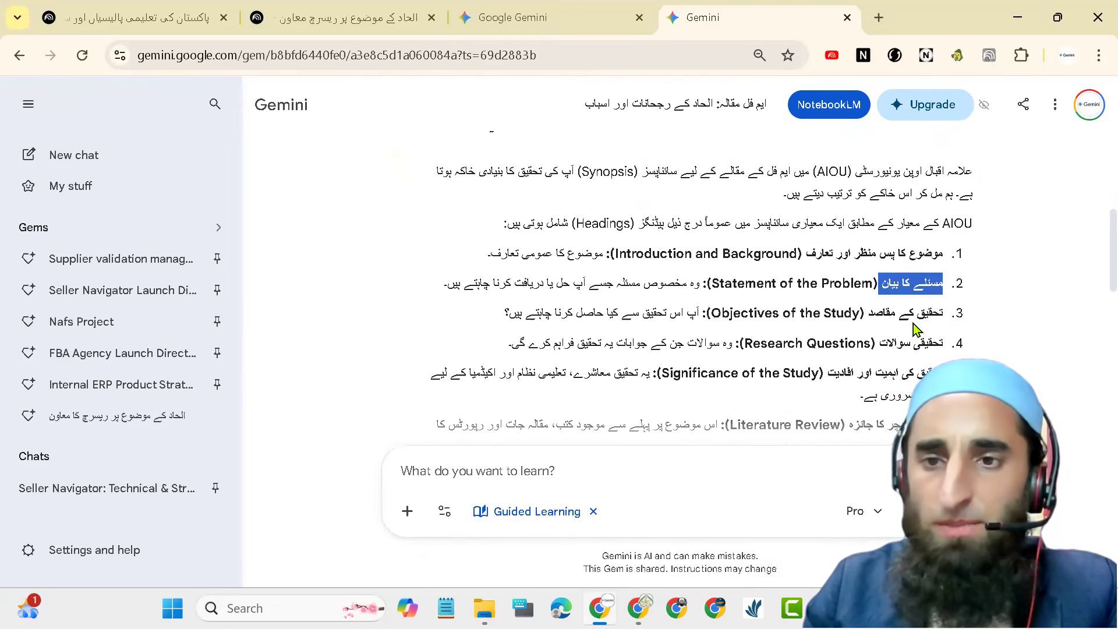
{"action": "left_click_drag", "start_coordinate": [861, 313], "coordinate": [956, 320]}
{"action": "scroll", "coordinate": [905, 362], "scroll_direction": "down", "scroll_amount": 1}
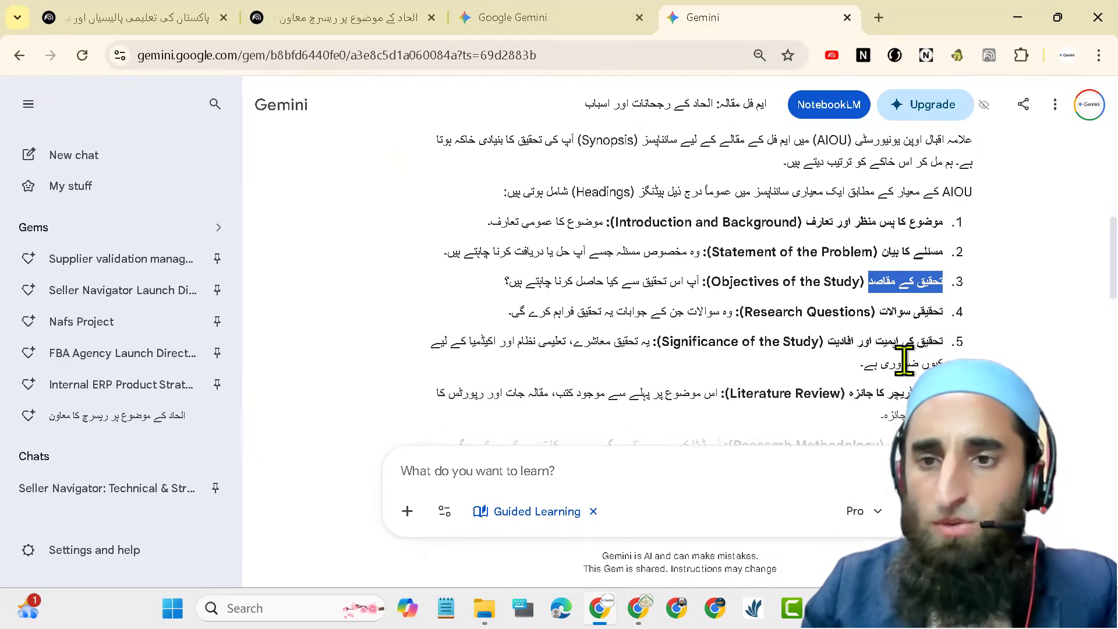
{"action": "scroll", "coordinate": [904, 361], "scroll_direction": "down", "scroll_amount": 1}
{"action": "left_click_drag", "start_coordinate": [877, 272], "coordinate": [933, 303]}
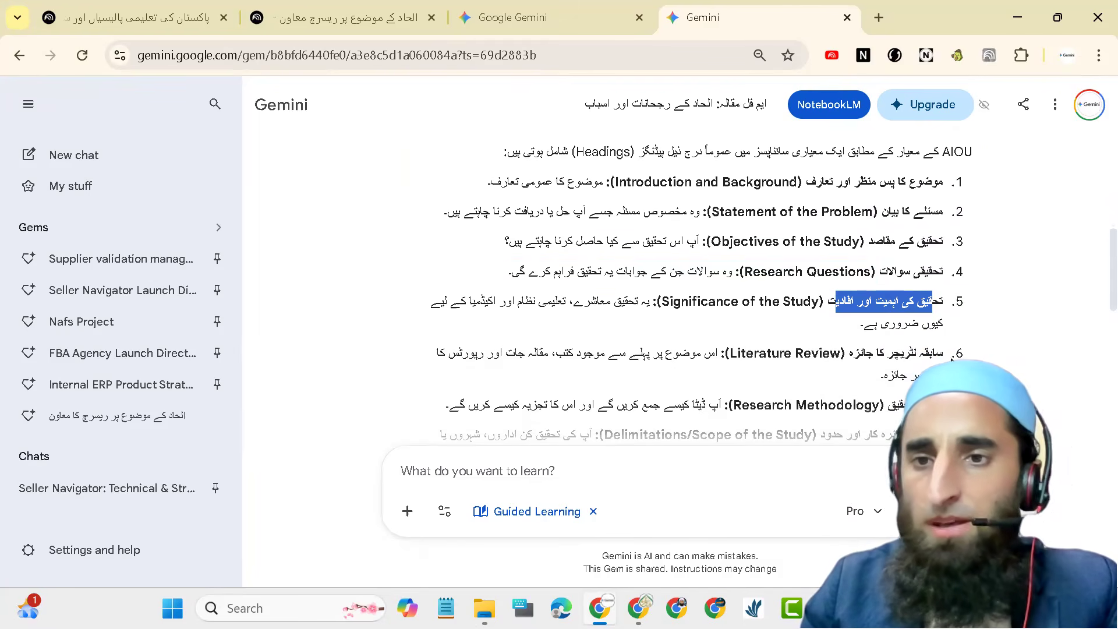
{"action": "scroll", "coordinate": [952, 357], "scroll_direction": "down", "scroll_amount": 1}
{"action": "left_click_drag", "start_coordinate": [850, 308], "coordinate": [990, 324]}
{"action": "scroll", "coordinate": [892, 350], "scroll_direction": "down", "scroll_amount": 1}
{"action": "left_click_drag", "start_coordinate": [890, 321], "coordinate": [988, 327]}
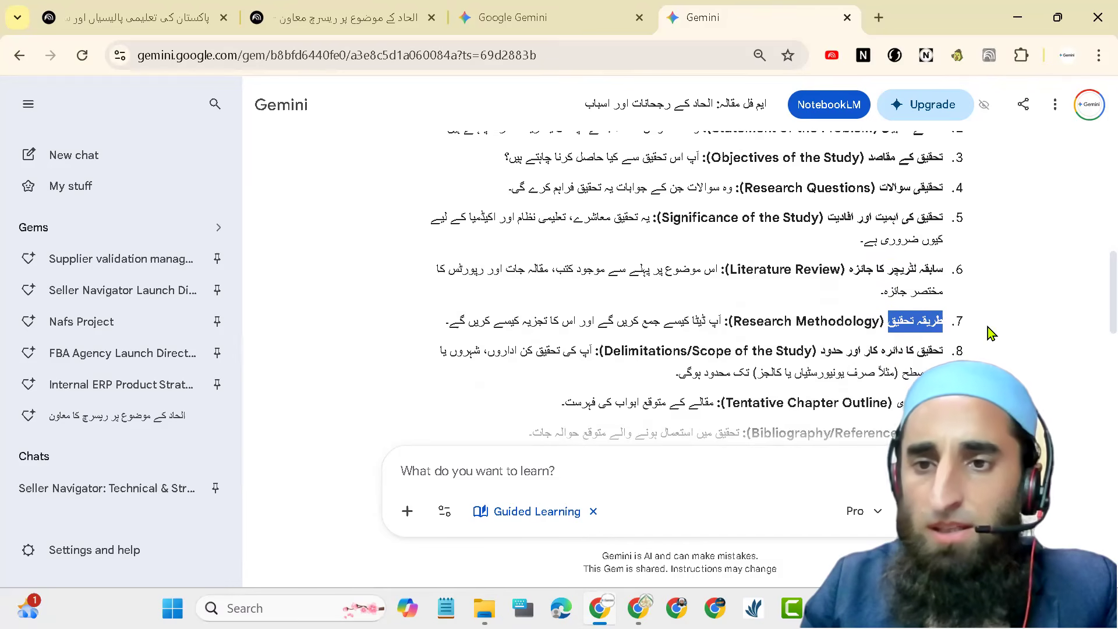
{"action": "scroll", "coordinate": [932, 332], "scroll_direction": "down", "scroll_amount": 1}
{"action": "scroll", "coordinate": [970, 352], "scroll_direction": "down", "scroll_amount": 1}
{"action": "scroll", "coordinate": [970, 352], "scroll_direction": "down", "scroll_amount": 1}
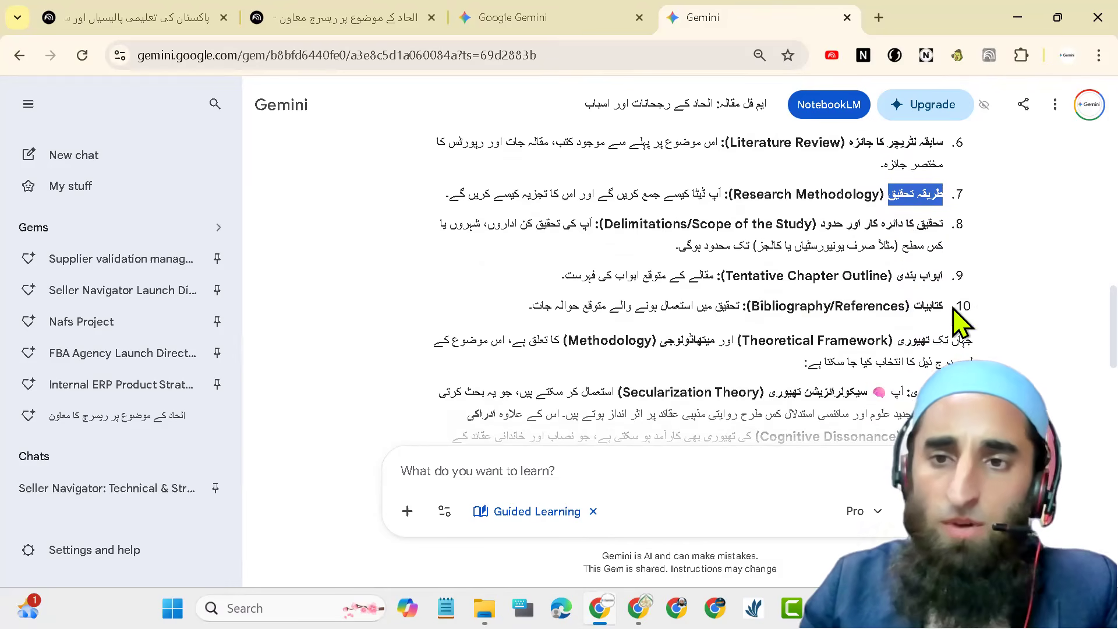
Step: Read the last synopsis headings on scope, chapter outline and bibliography, then the recommended theory and methodology for the topic
{"action": "left_click_drag", "start_coordinate": [865, 245], "coordinate": [909, 221]}
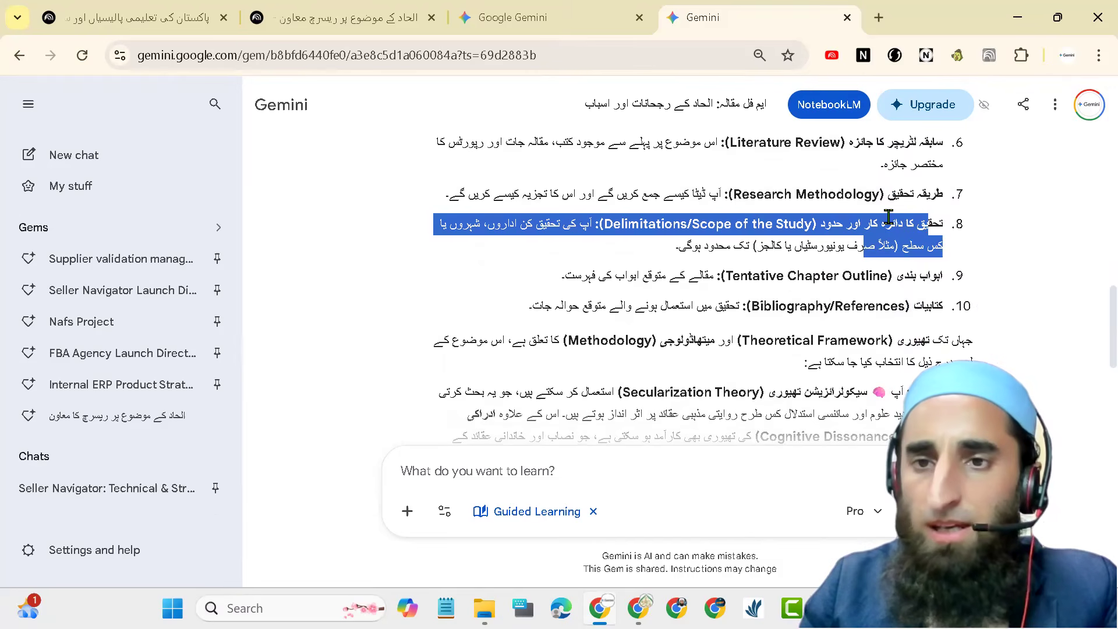
{"action": "left_click", "coordinate": [891, 221]}
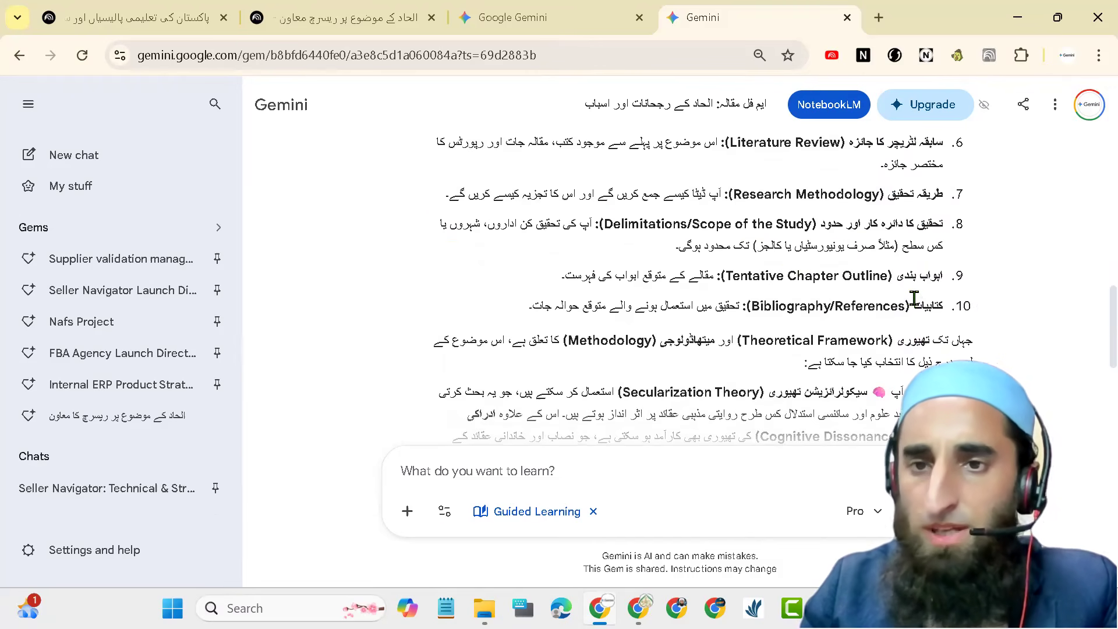
{"action": "left_click_drag", "start_coordinate": [904, 275], "coordinate": [976, 284]}
{"action": "scroll", "coordinate": [976, 283], "scroll_direction": "down", "scroll_amount": 1}
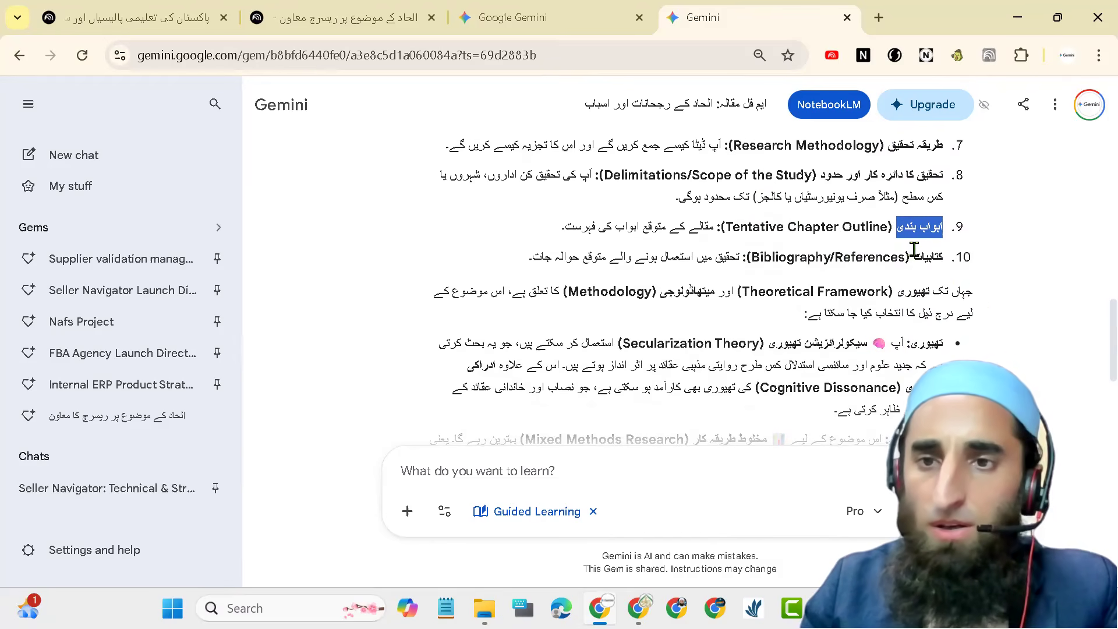
{"action": "double_click", "coordinate": [926, 257]}
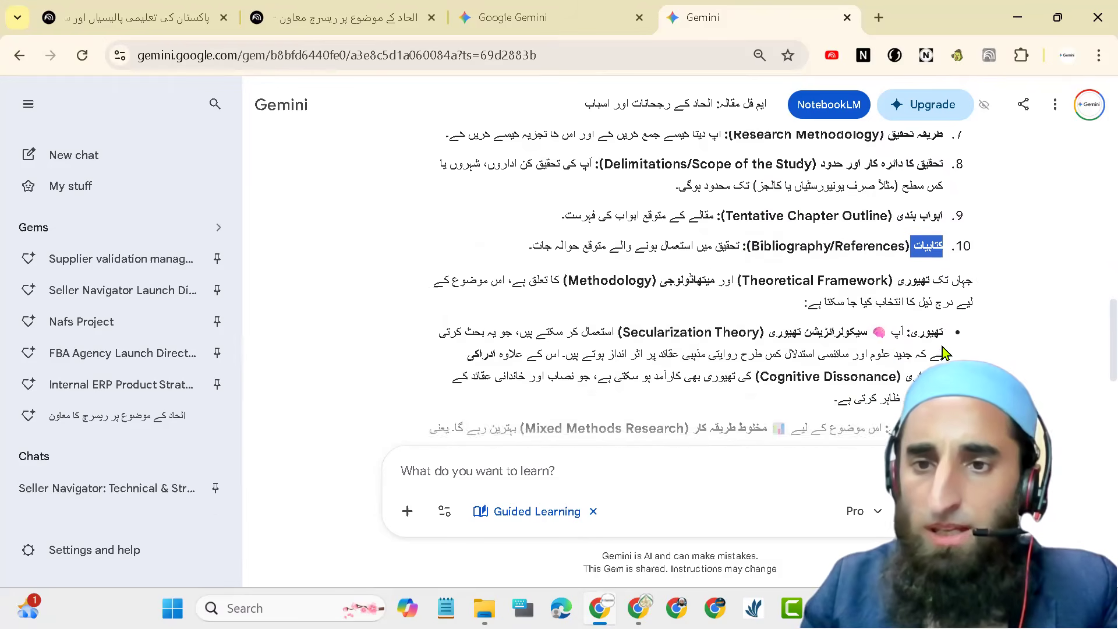
{"action": "scroll", "coordinate": [932, 315], "scroll_direction": "down", "scroll_amount": 1}
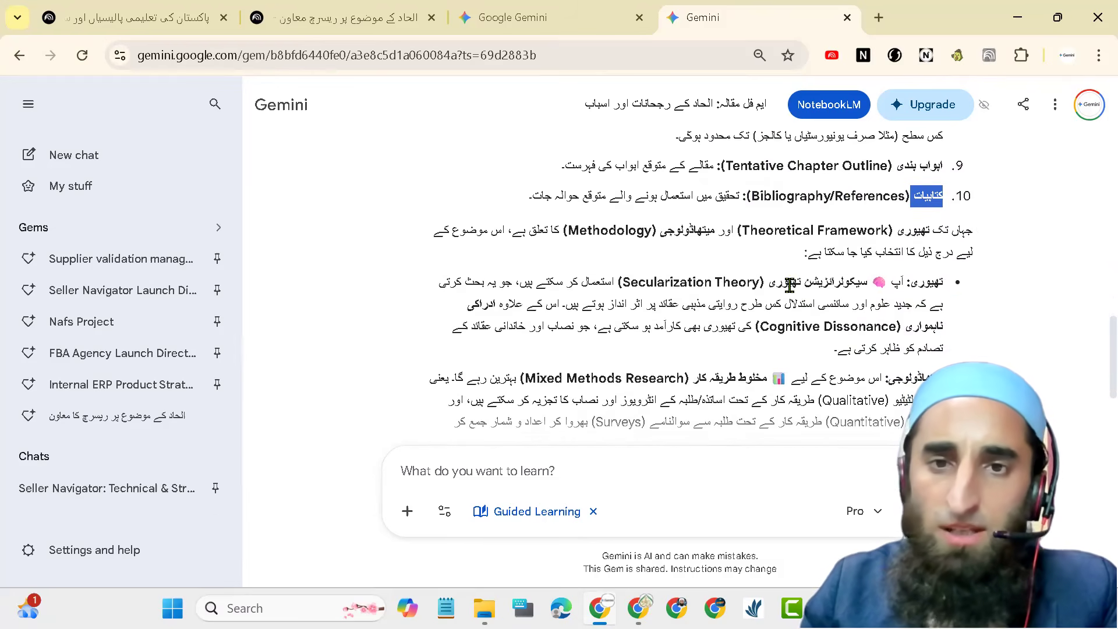
{"action": "scroll", "coordinate": [854, 332], "scroll_direction": "down", "scroll_amount": 1}
{"action": "scroll", "coordinate": [855, 332], "scroll_direction": "down", "scroll_amount": 1}
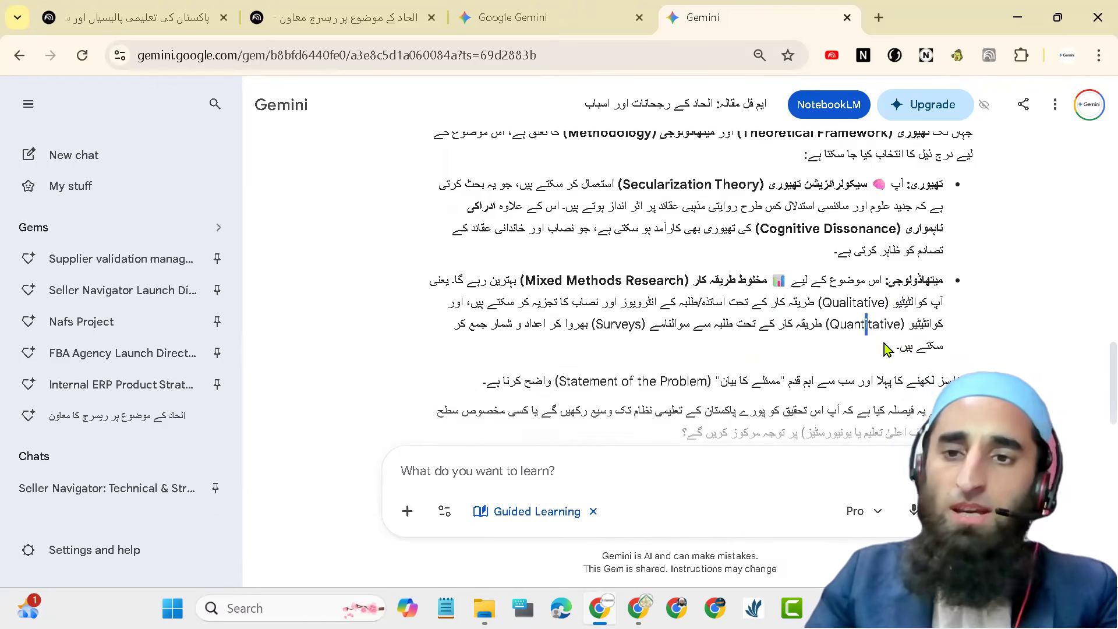
{"action": "left_click_drag", "start_coordinate": [887, 349], "coordinate": [973, 295]}
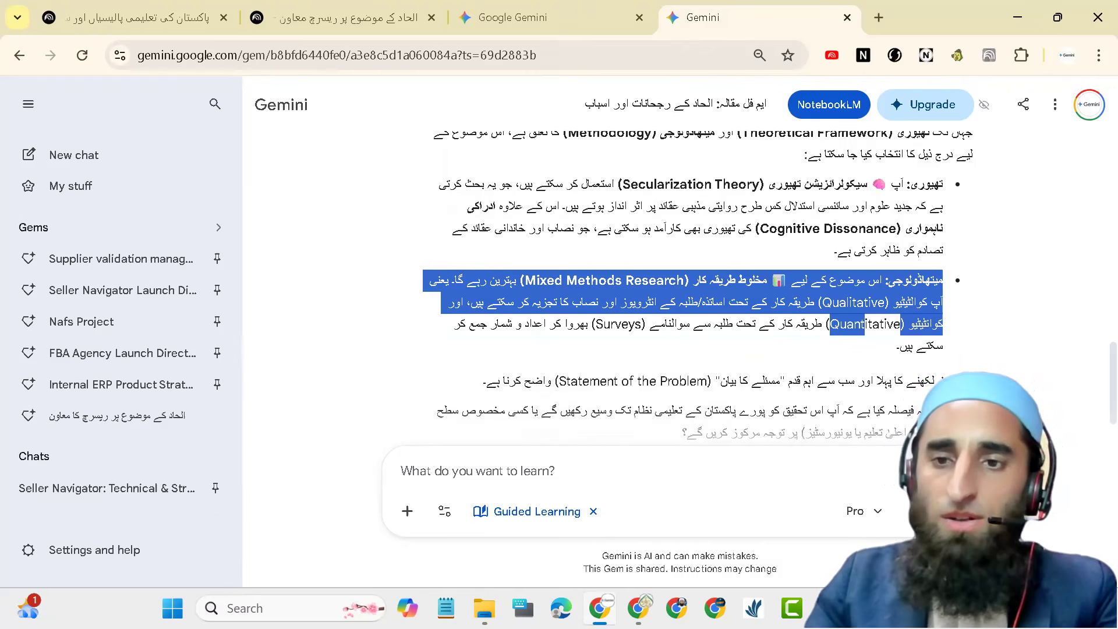
{"action": "scroll", "coordinate": [733, 381], "scroll_direction": "down", "scroll_amount": 1}
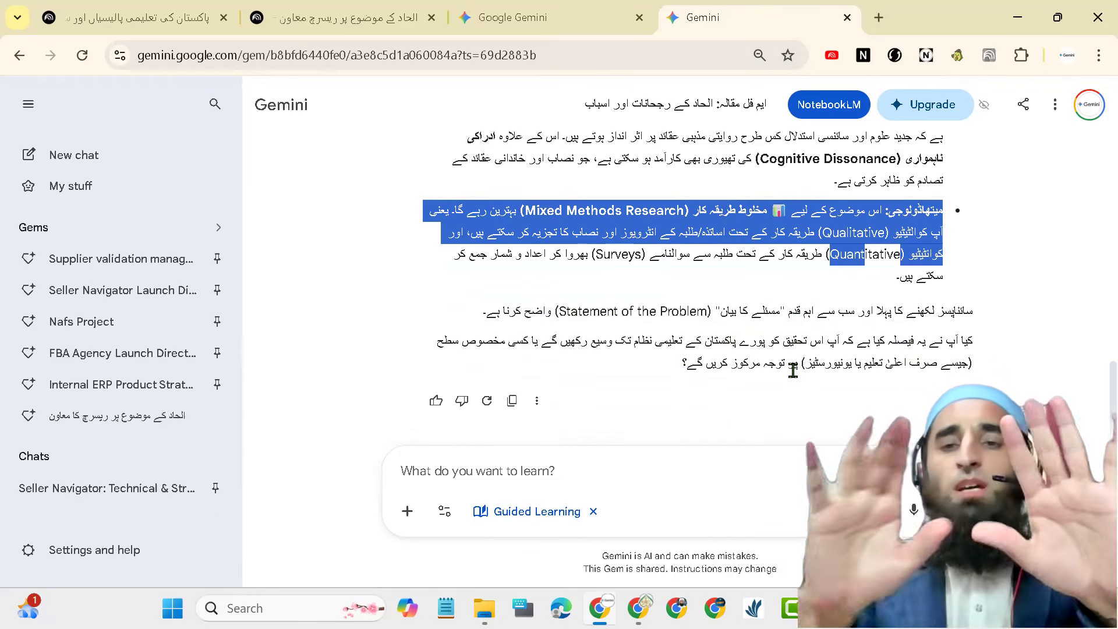
{"action": "scroll", "coordinate": [793, 370], "scroll_direction": "up", "scroll_amount": 6}
{"action": "scroll", "coordinate": [794, 370], "scroll_direction": "up", "scroll_amount": 1}
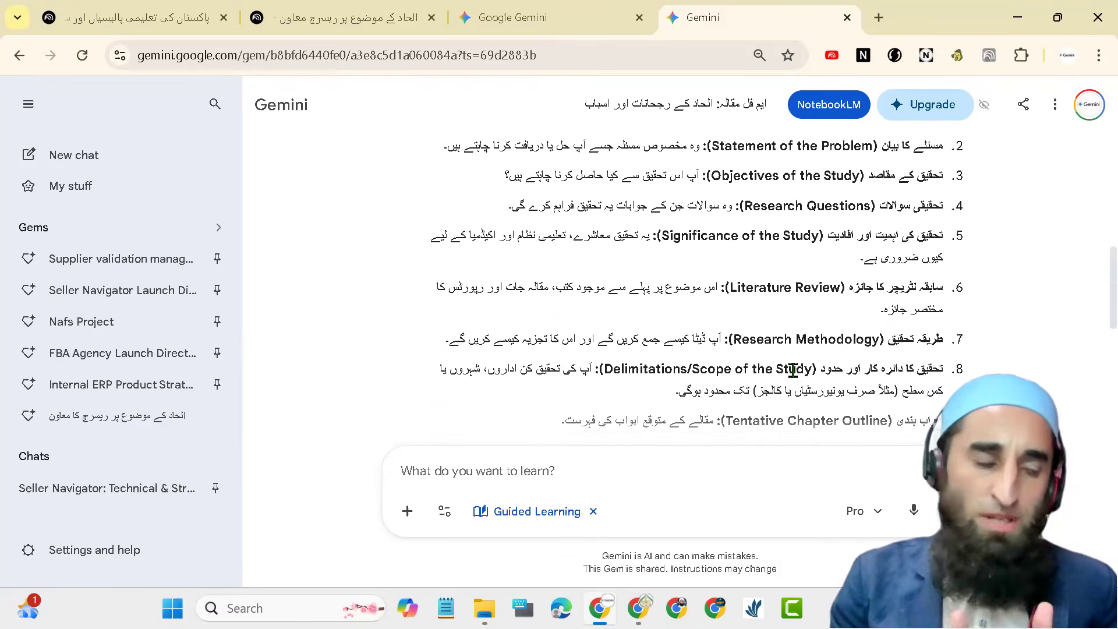
{"action": "scroll", "coordinate": [794, 371], "scroll_direction": "down", "scroll_amount": 2}
{"action": "scroll", "coordinate": [834, 324], "scroll_direction": "up", "scroll_amount": 5}
{"action": "scroll", "coordinate": [827, 322], "scroll_direction": "down", "scroll_amount": 3}
{"action": "scroll", "coordinate": [821, 320], "scroll_direction": "up", "scroll_amount": 3}
{"action": "scroll", "coordinate": [809, 319], "scroll_direction": "down", "scroll_amount": 2}
{"action": "scroll", "coordinate": [808, 318], "scroll_direction": "up", "scroll_amount": 2}
{"action": "scroll", "coordinate": [806, 317], "scroll_direction": "down", "scroll_amount": 5}
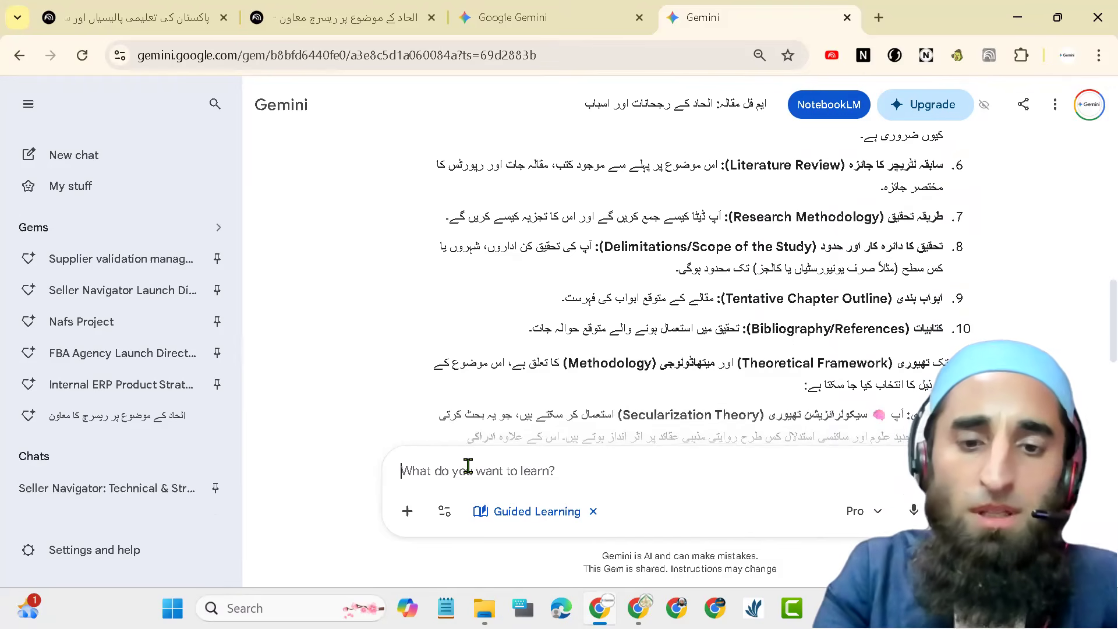
Step: Begin a new prompt with کیا آپ میرے دئیے گئے نوٹ بک کے اندر موجود سارے مواد تک پہنچ گئے ہیں اور
{"action": "type", "text": "کیا"}
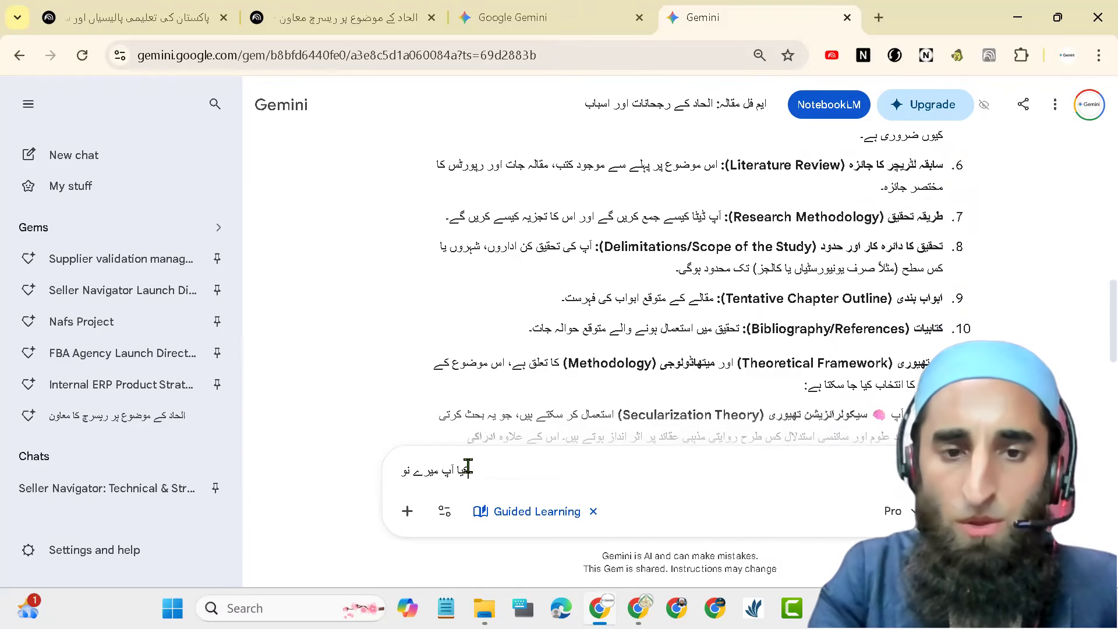
{"action": "type", "text": " آپ میرے دئیے"}
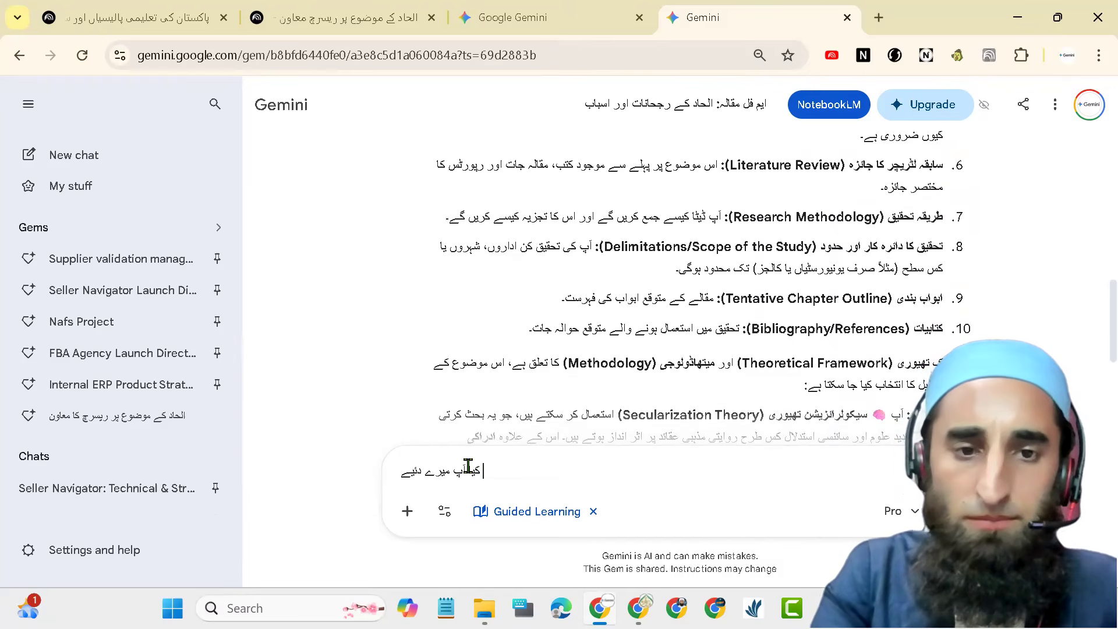
{"action": "type", "text": " گئے نوٹ بک کو"}
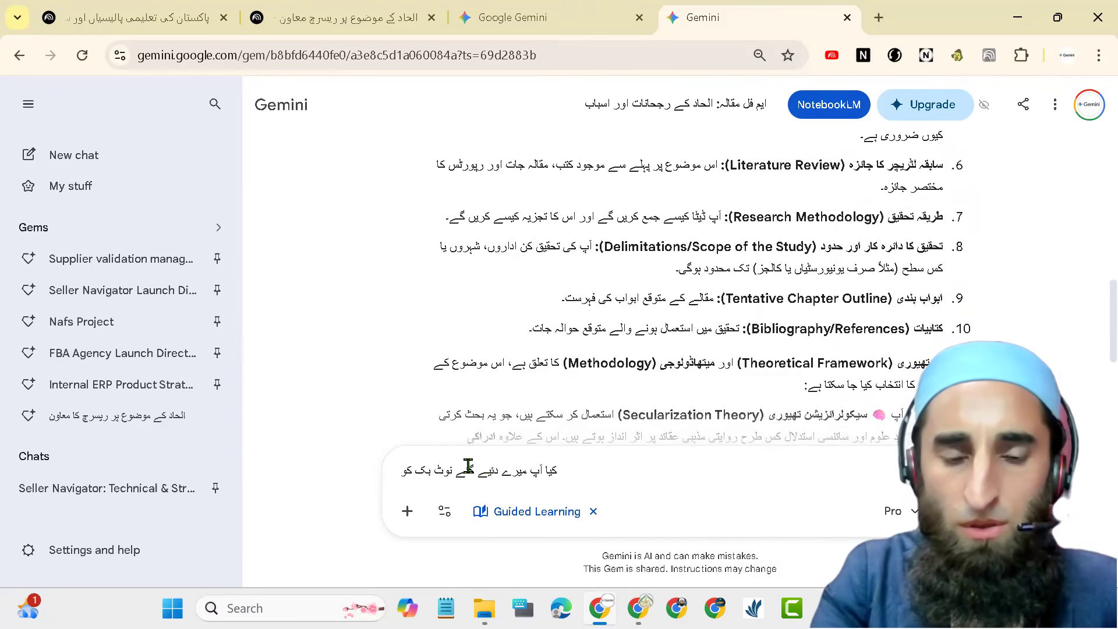
{"action": "key", "text": "BackSpace"}
{"action": "type", "text": "ے اندر"}
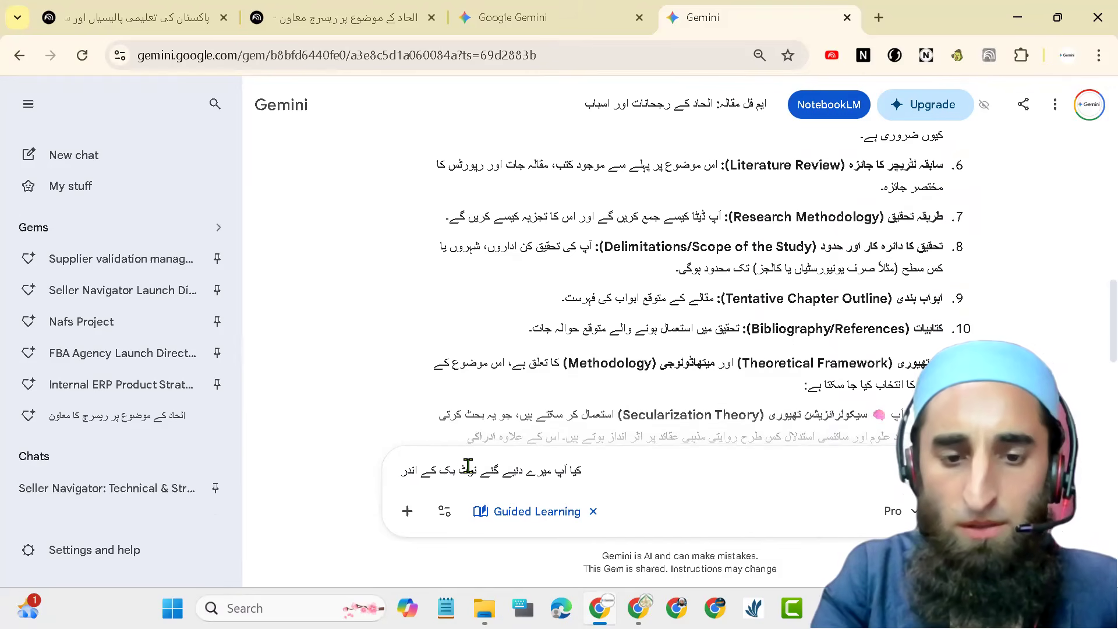
{"action": "type", "text": " موجود سا"}
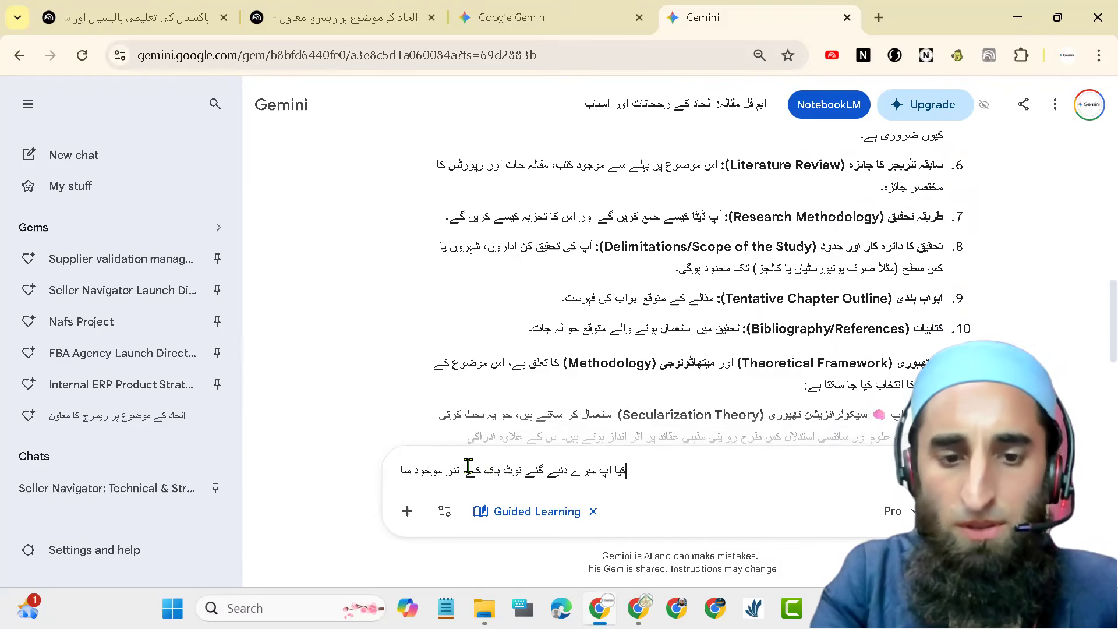
{"action": "type", "text": "رے مواد"}
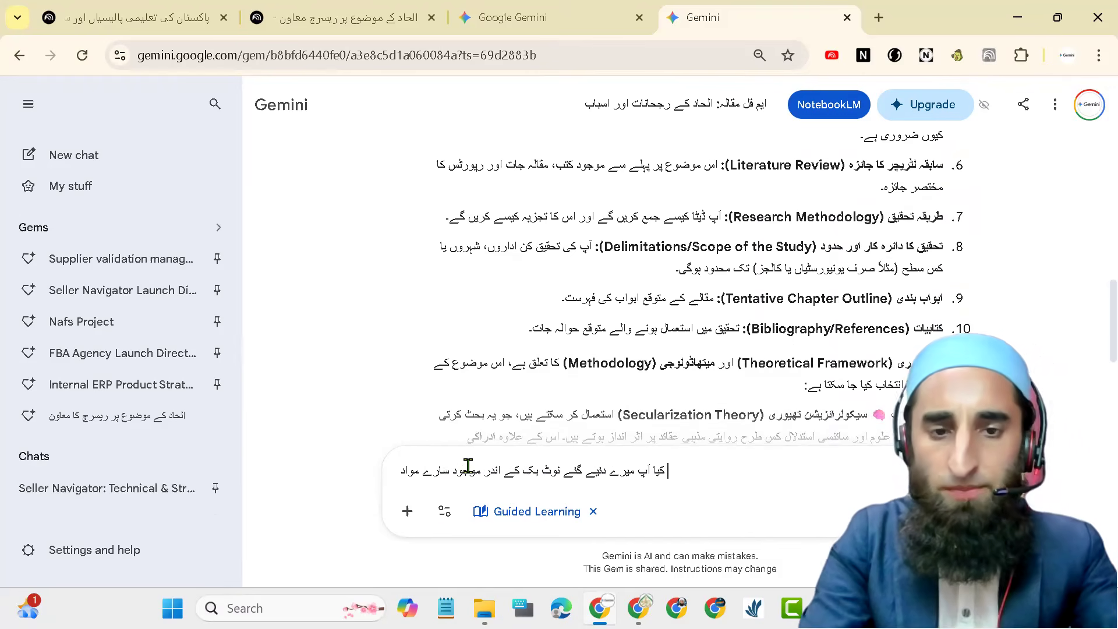
{"action": "type", "text": " تک"}
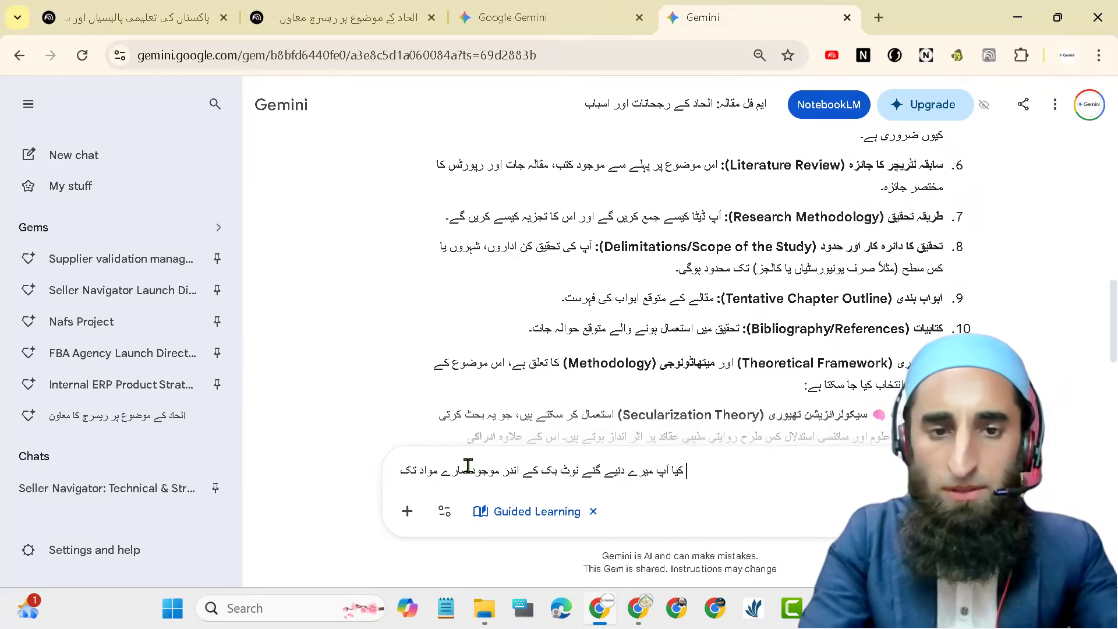
{"action": "type", "text": " پہنچ گئے"}
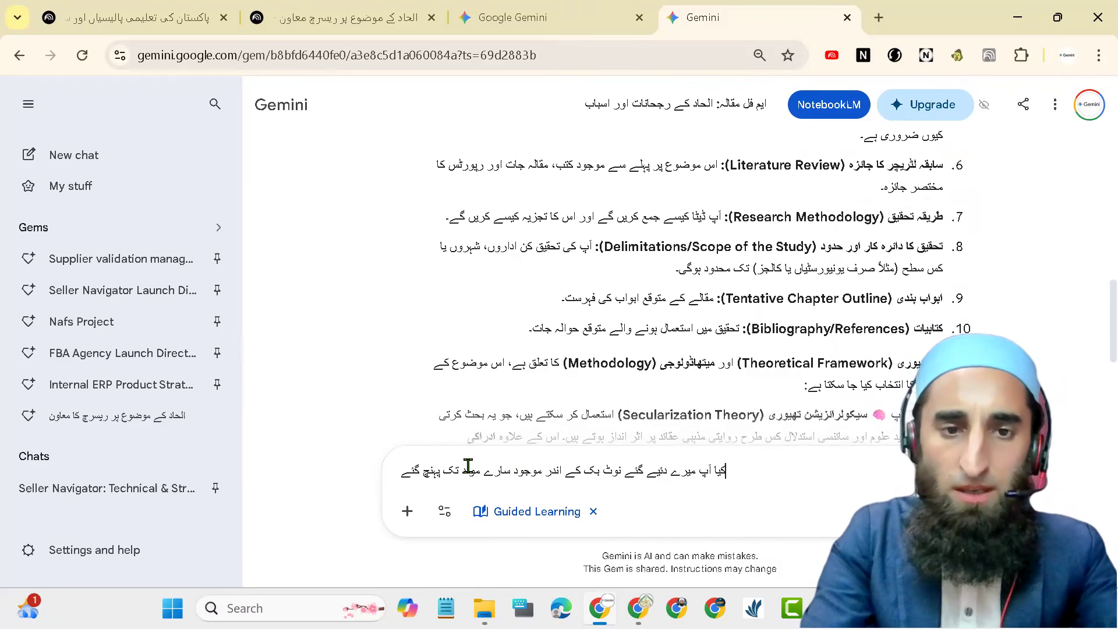
{"action": "type", "text": " ہیں اور"}
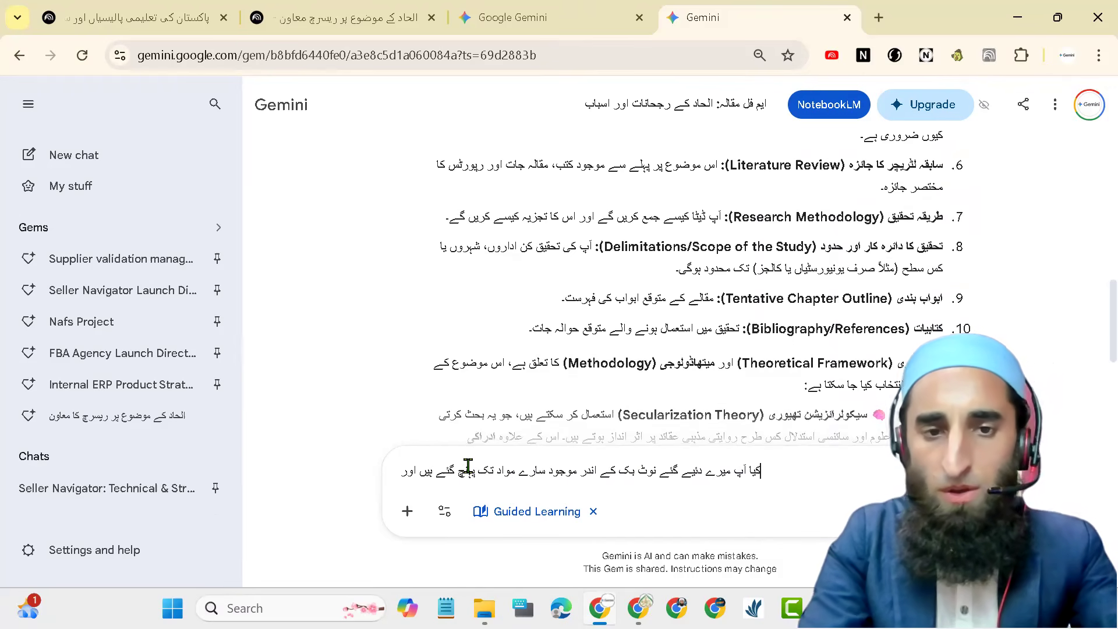
Step: Continue the prompt with اگر میں آپ سے اس مواد کے اندر سے حوالہ جات حاصل کروں
{"action": "type", "text": " اگر میں"}
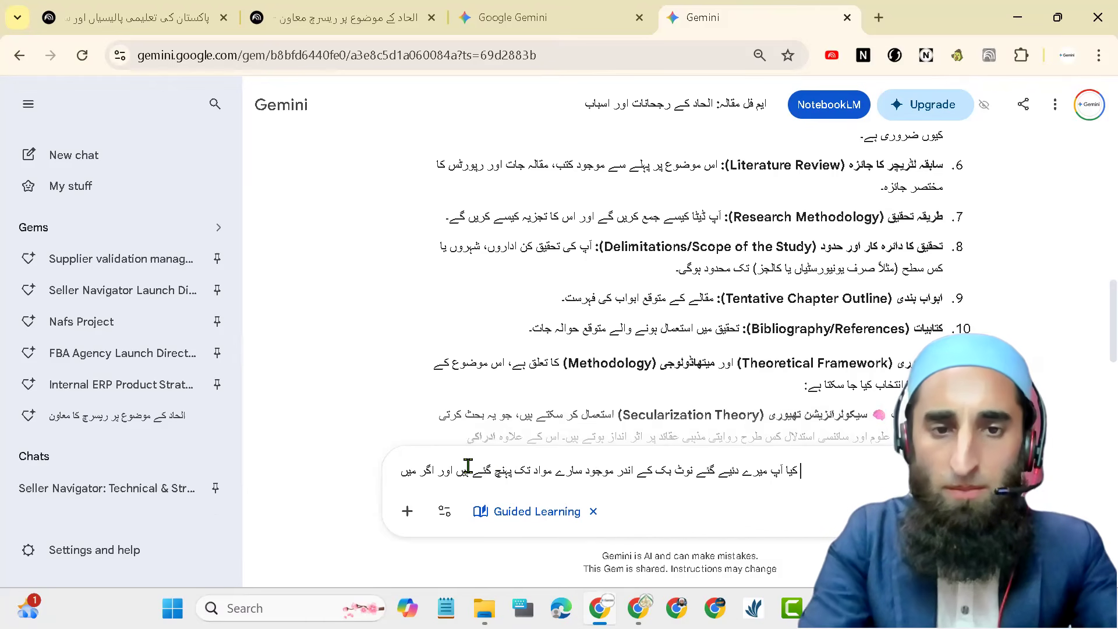
{"action": "type", "text": " آپس"}
{"action": "key", "text": "BackSpace"}
{"action": "type", "text": "سے"}
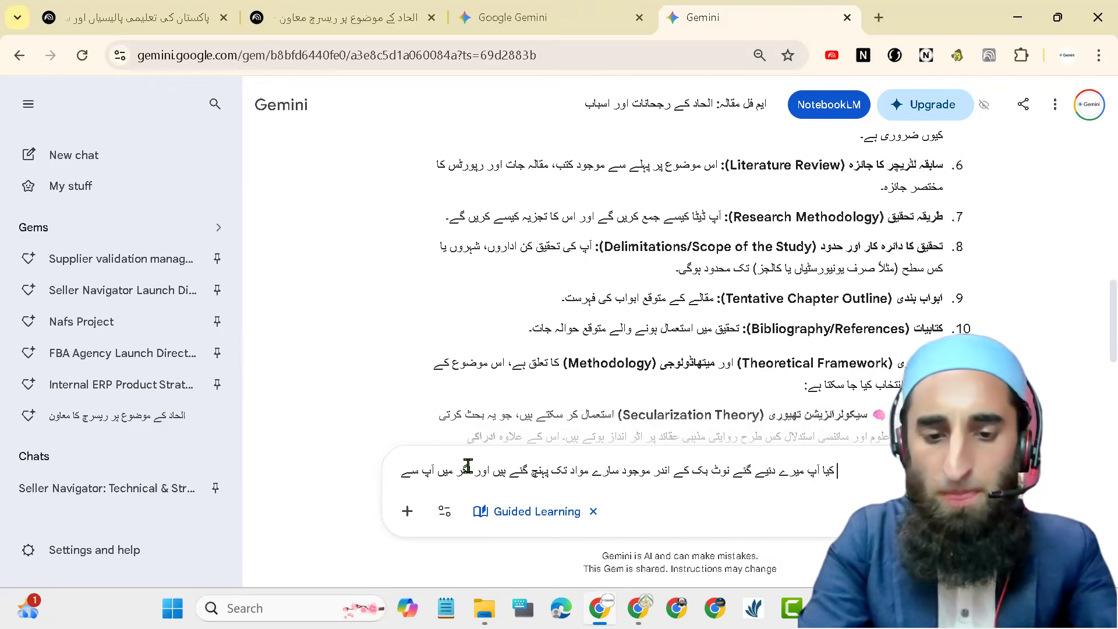
{"action": "type", "text": " اس مواد"}
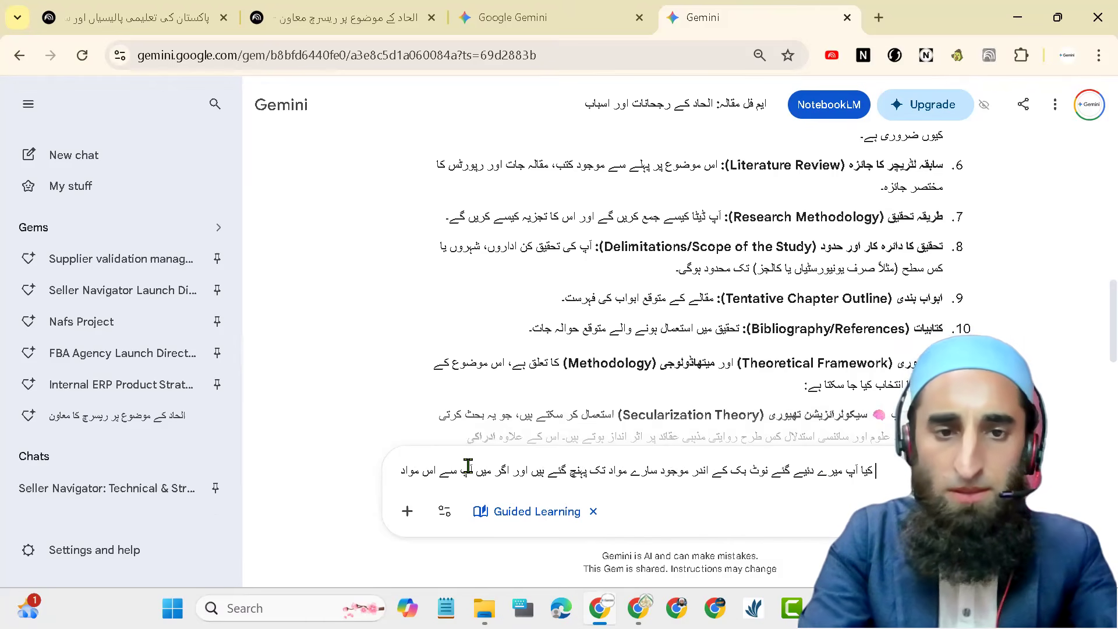
{"action": "type", "text": " کے"}
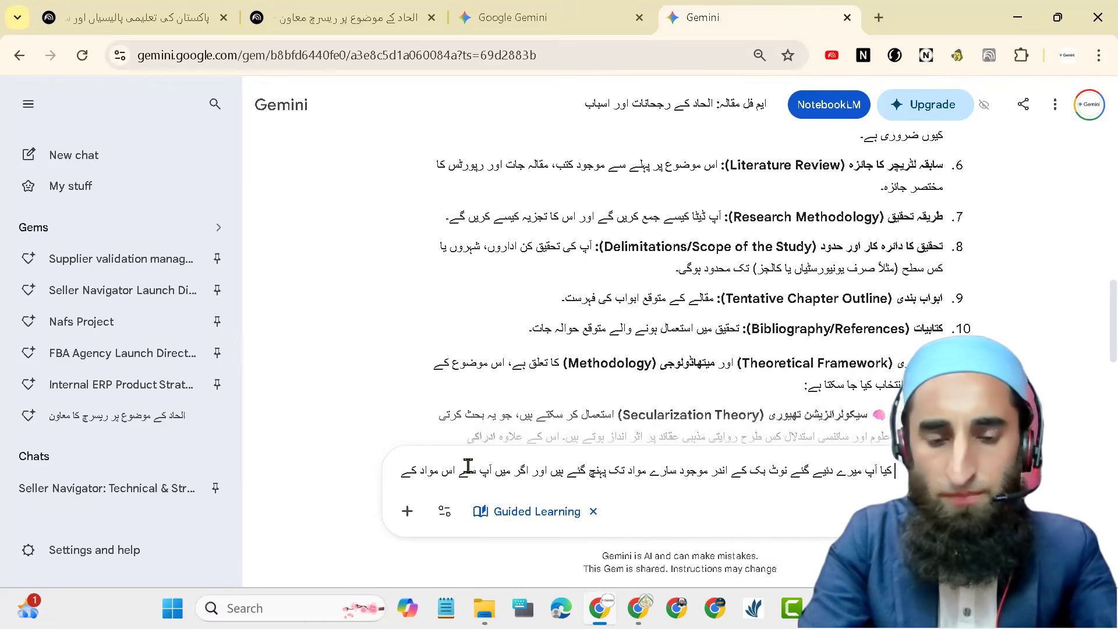
{"action": "type", "text": " اندر سے"}
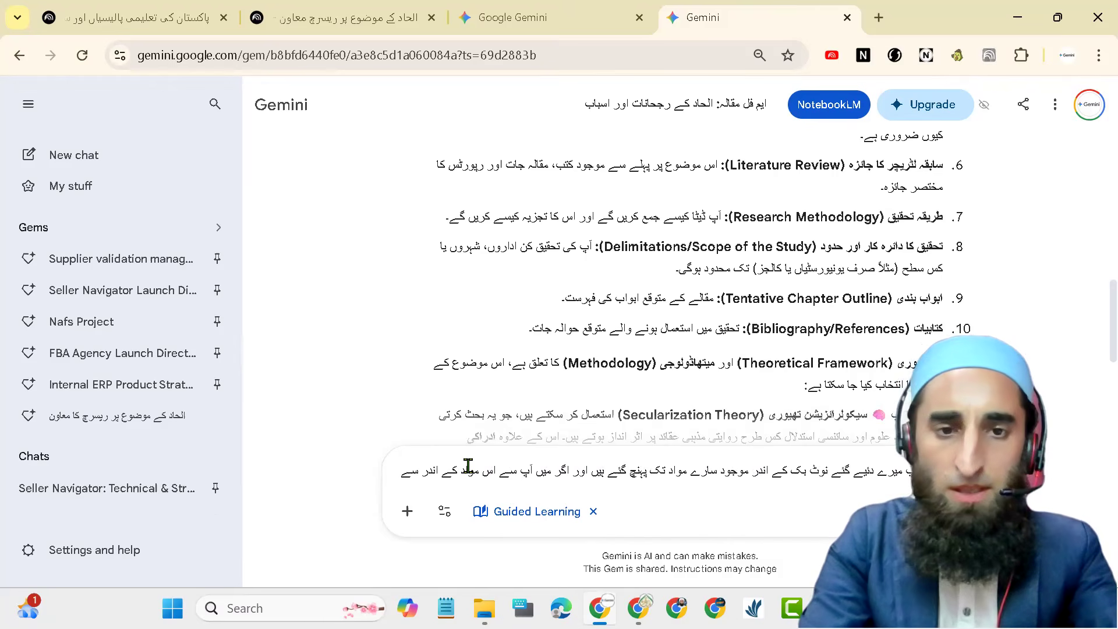
{"action": "type", "text": " حوال"}
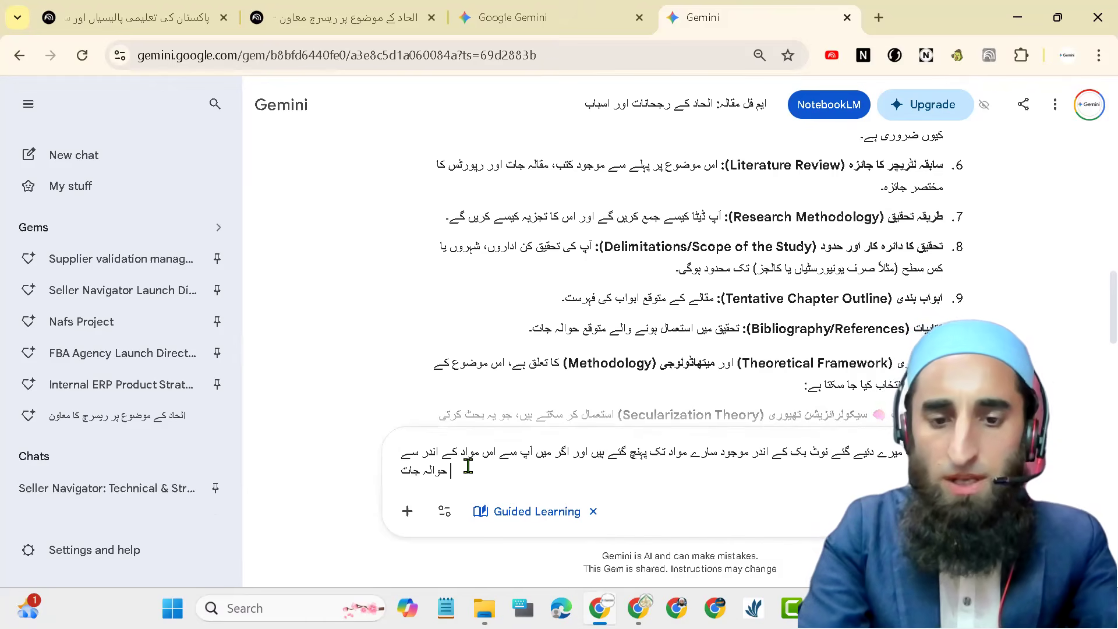
{"action": "type", "text": "جات حاصل کوروں"}
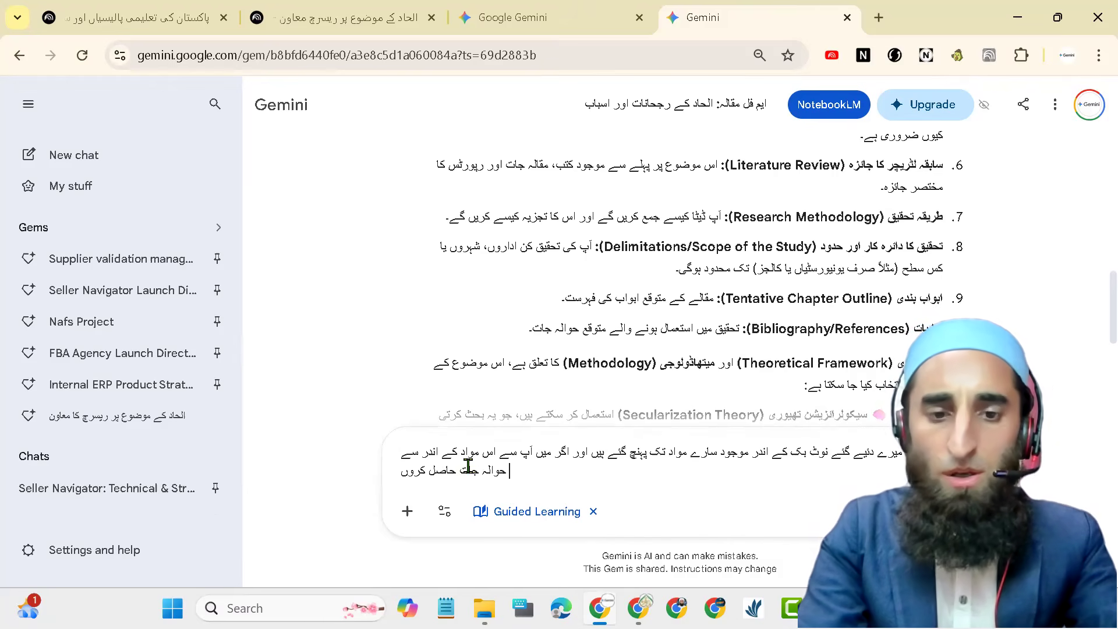
Step: Finish the prompt with تو آپ مجھے فراہم کر سکیں گے یا نہیں/ and send it
{"action": "type", "text": " تو آپ مجھ"}
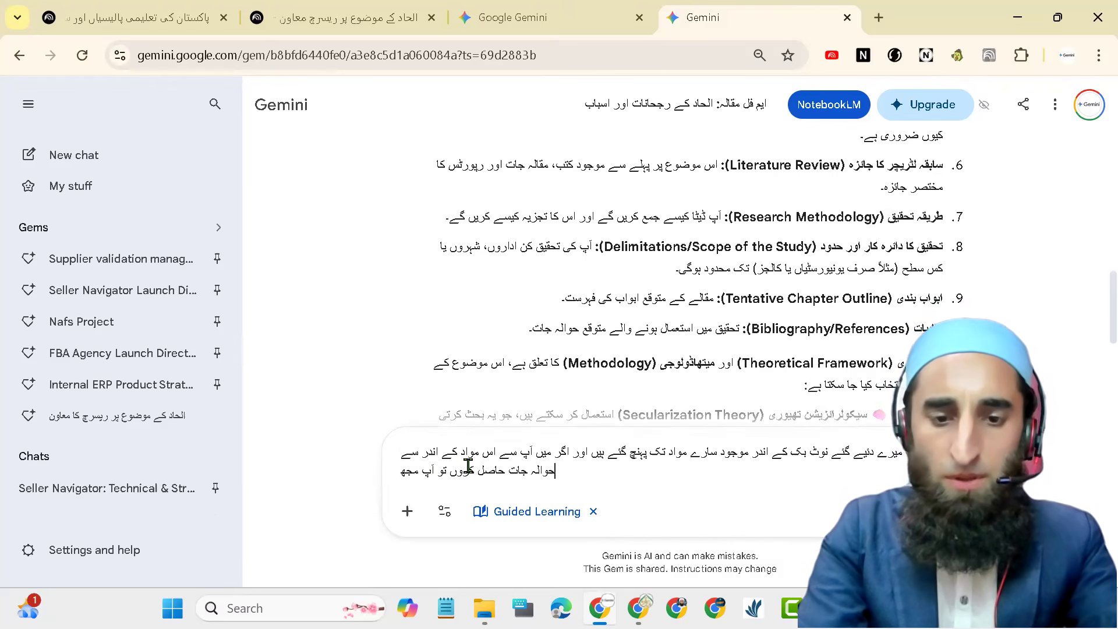
{"action": "type", "text": "ے فراہم"}
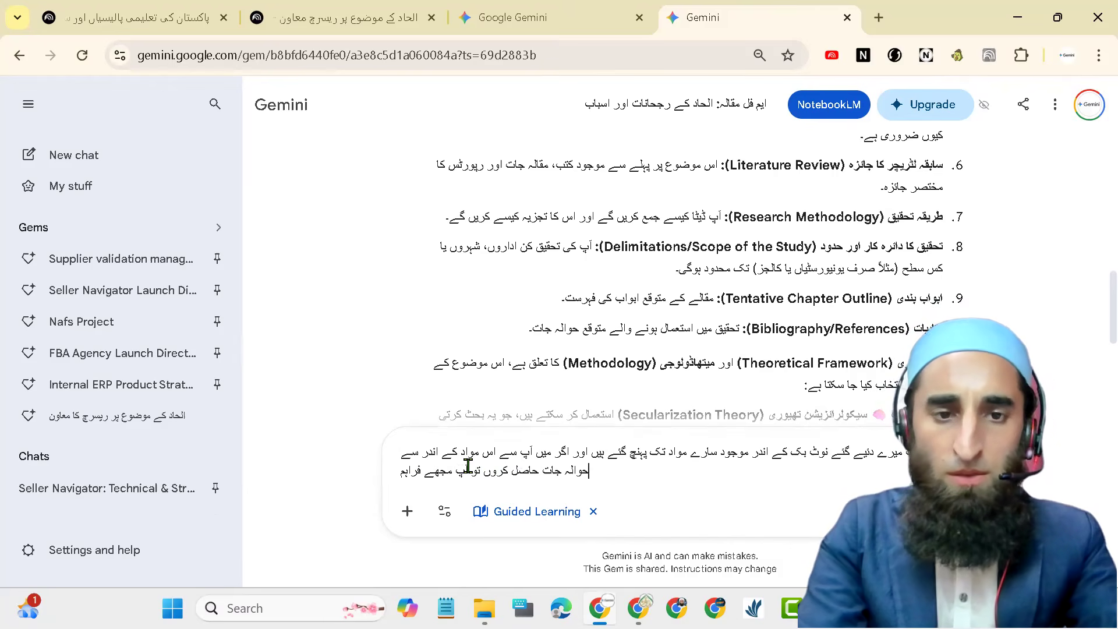
{"action": "type", "text": " کر سکی"}
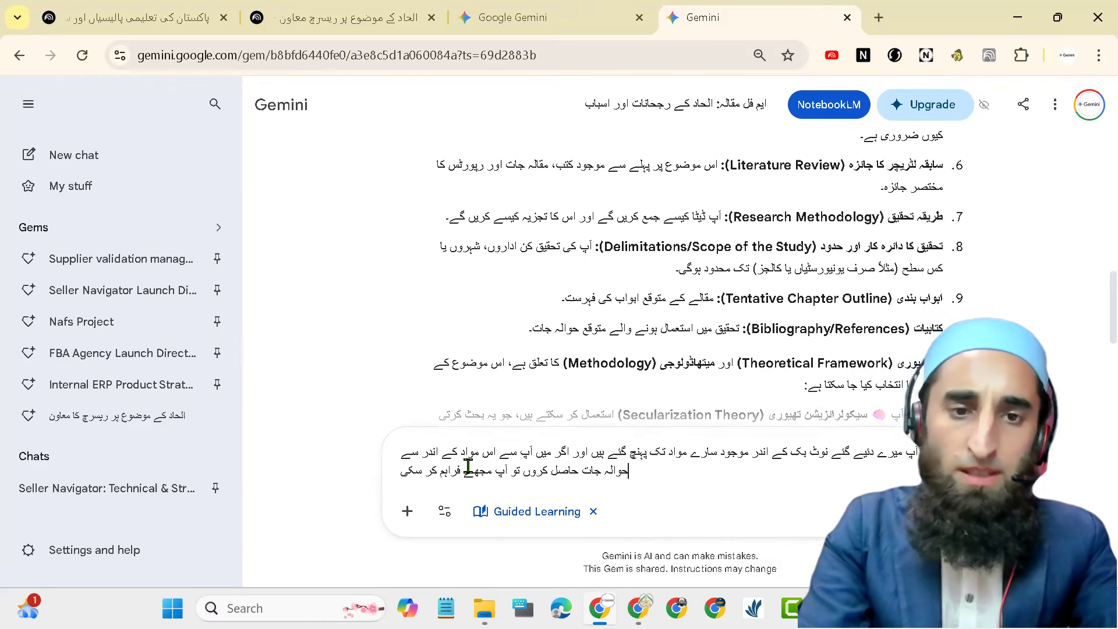
{"action": "type", "text": "ں گے یا نہین"}
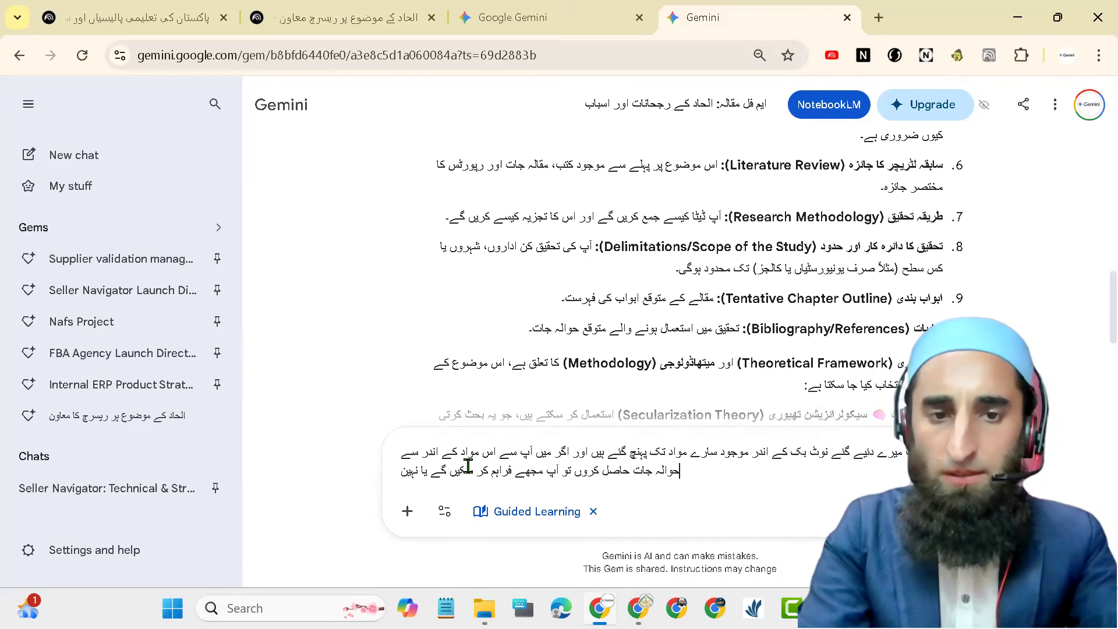
{"action": "key", "text": "BackSpace"}
{"action": "type", "text": "ں"}
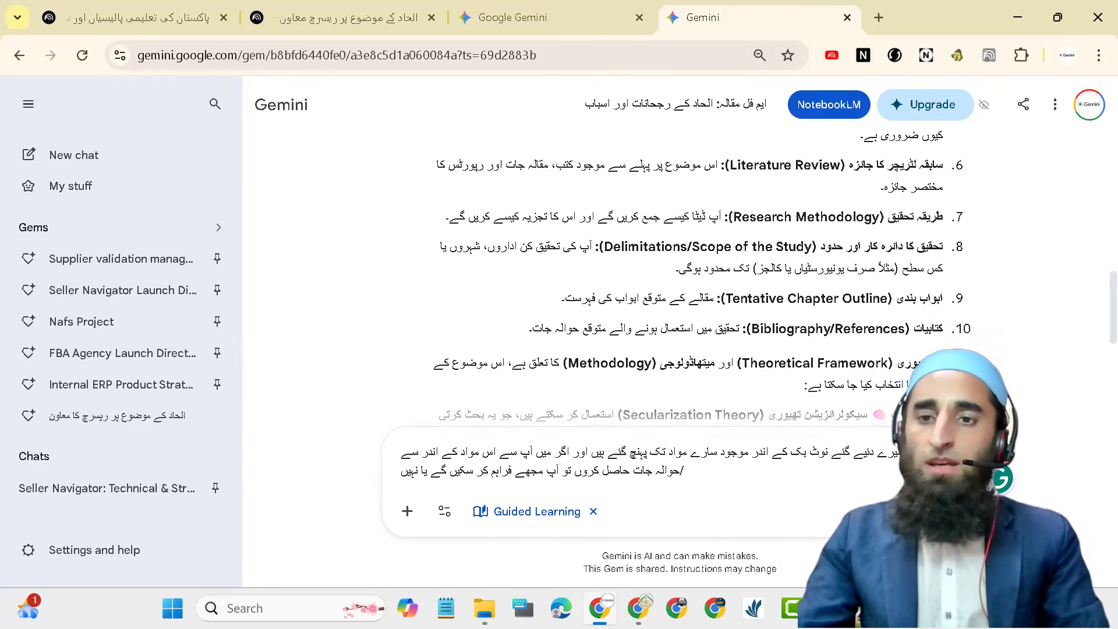
{"action": "type", "text": "/"}
{"action": "key", "text": "Return"}
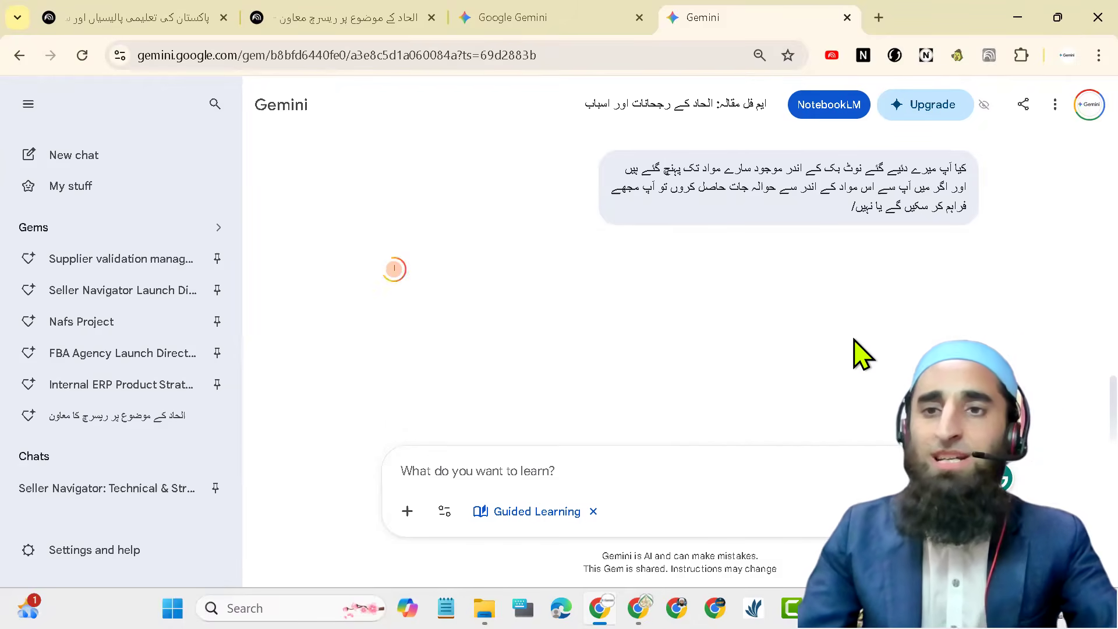
{"action": "scroll", "coordinate": [862, 355], "scroll_direction": "up", "scroll_amount": 8}
{"action": "scroll", "coordinate": [936, 153], "scroll_direction": "up", "scroll_amount": 7}
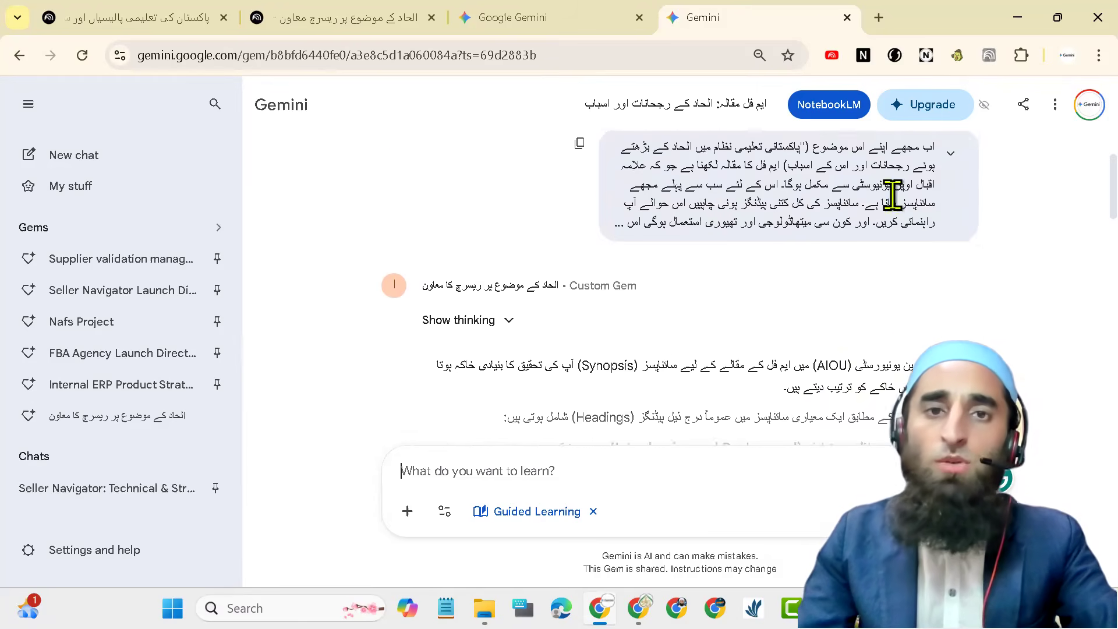
{"action": "scroll", "coordinate": [893, 195], "scroll_direction": "up", "scroll_amount": 2}
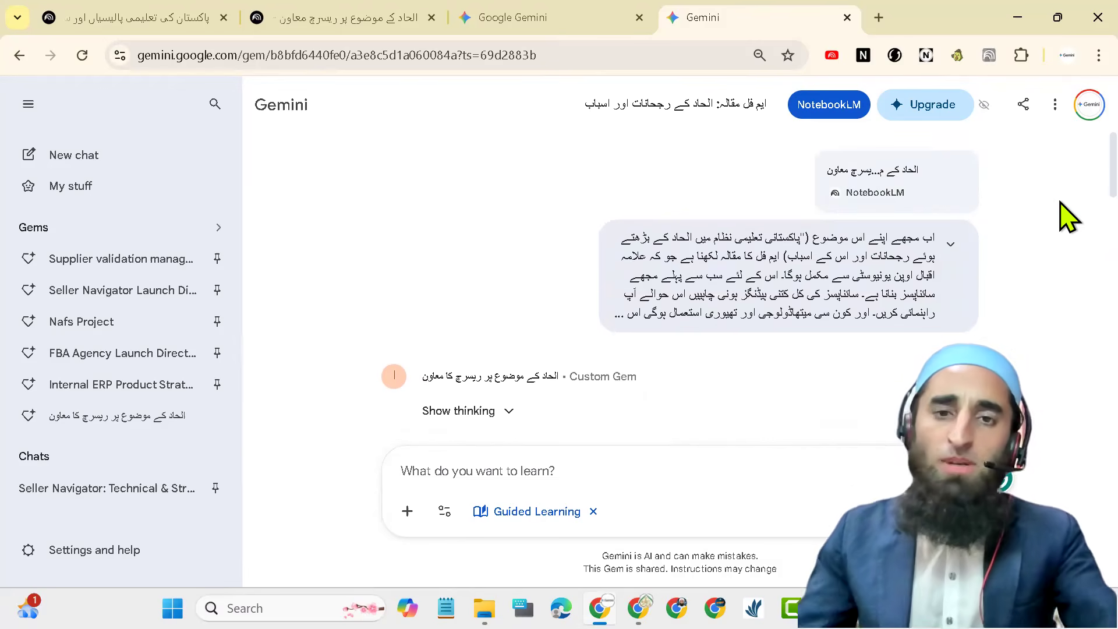
{"action": "scroll", "coordinate": [725, 327], "scroll_direction": "down", "scroll_amount": 10}
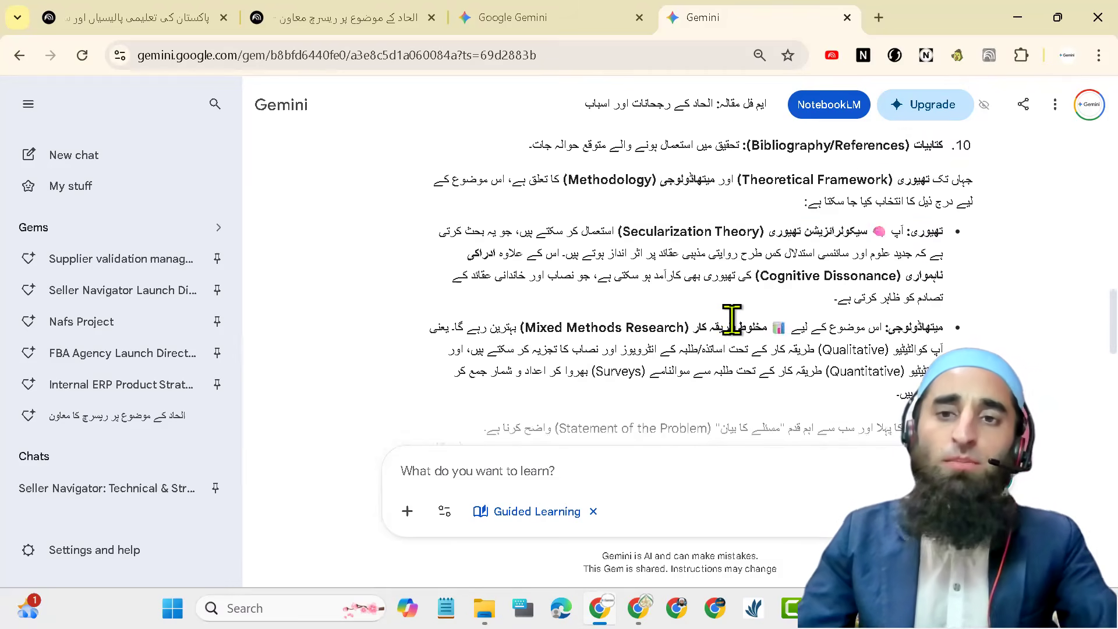
Step: Read the reply about access to the notebook's sources and references through its closing question on the synopsis section, then check the available prompt tools
{"action": "scroll", "coordinate": [732, 320], "scroll_direction": "down", "scroll_amount": 7}
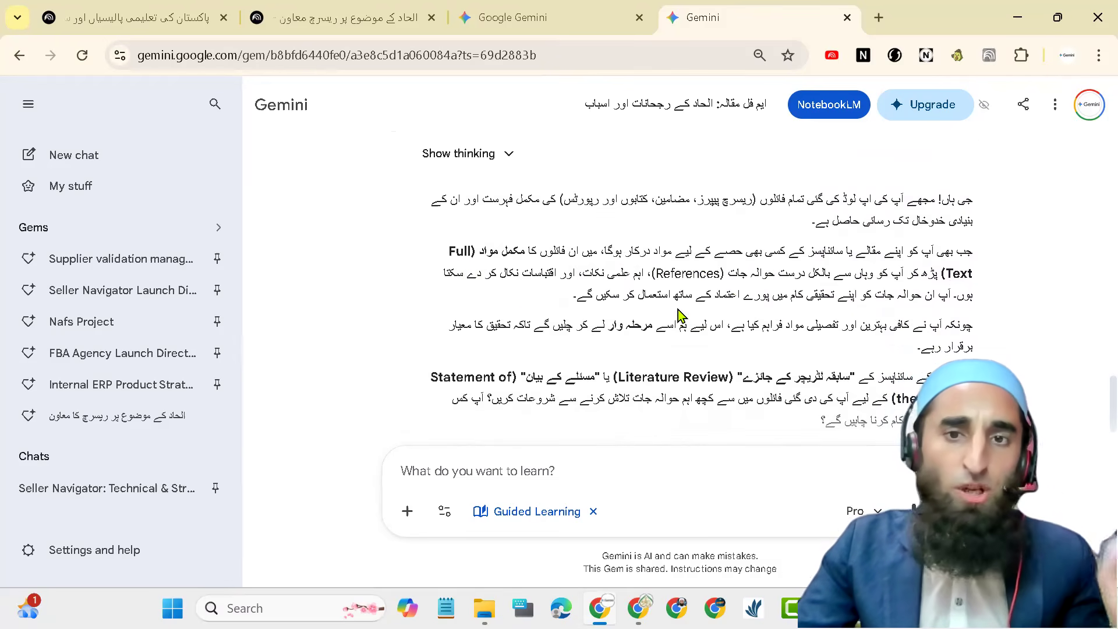
{"action": "left_click_drag", "start_coordinate": [578, 296], "coordinate": [955, 247]}
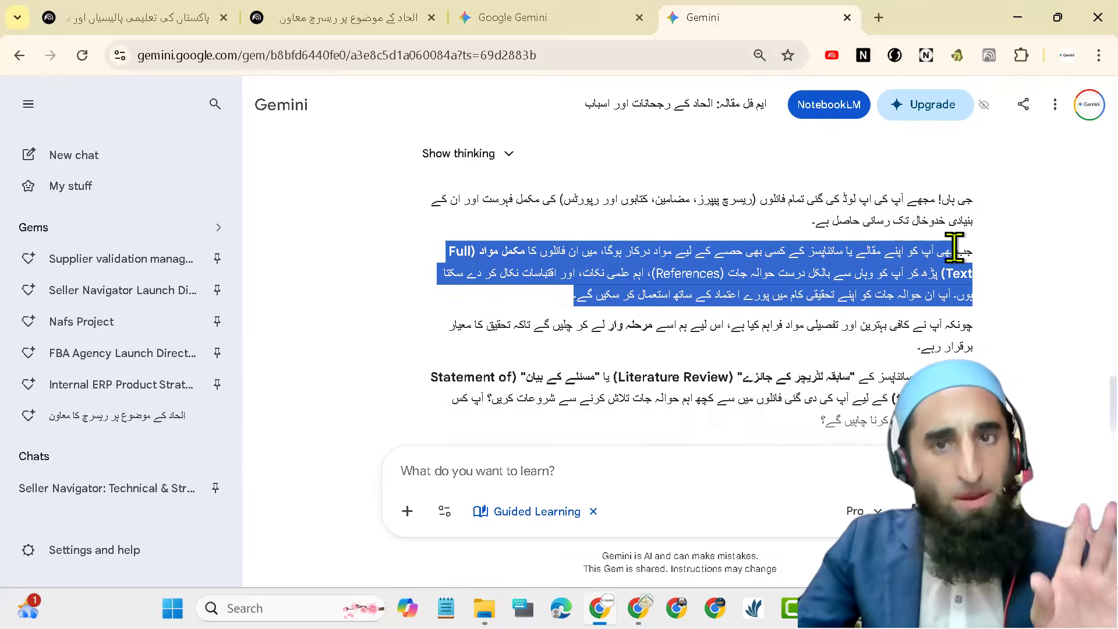
{"action": "scroll", "coordinate": [936, 335], "scroll_direction": "down", "scroll_amount": 1}
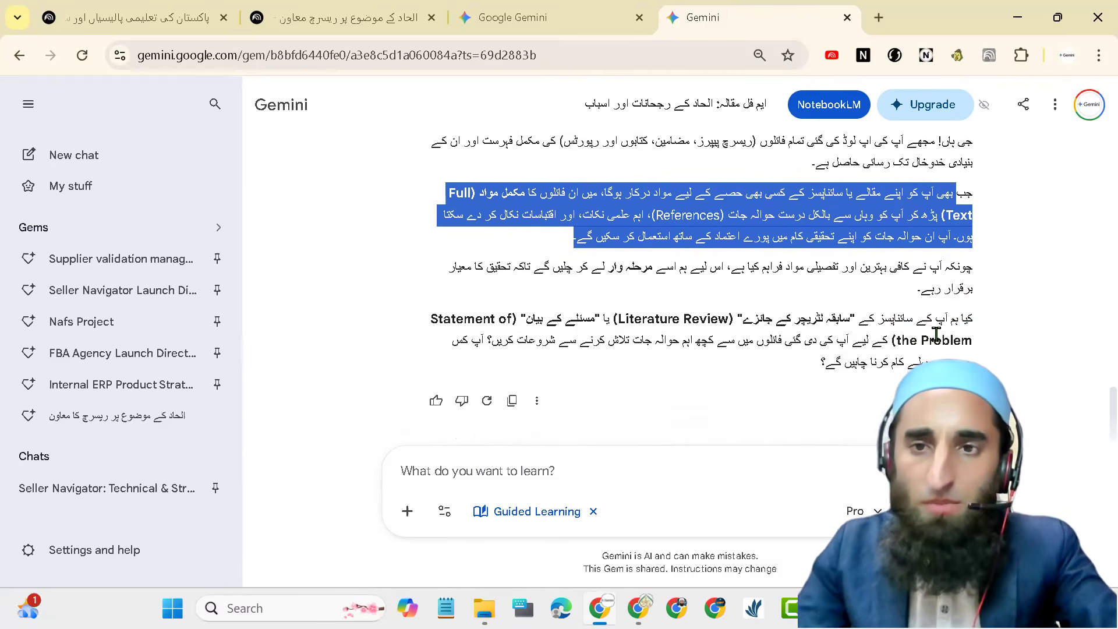
{"action": "left_click", "coordinate": [746, 269]}
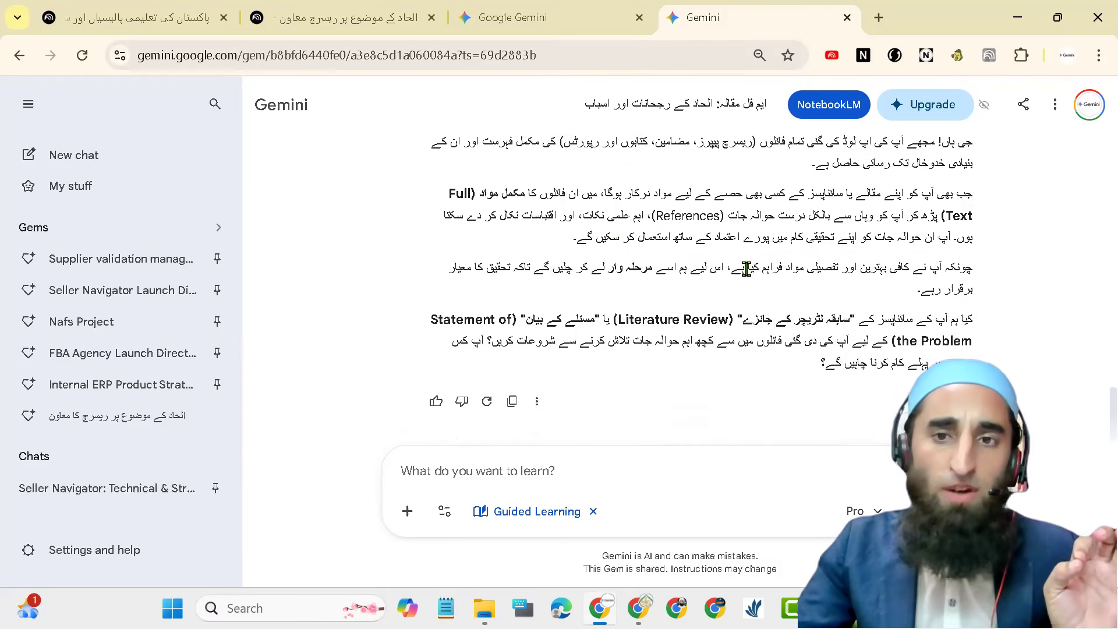
{"action": "left_click_drag", "start_coordinate": [746, 269], "coordinate": [993, 282]}
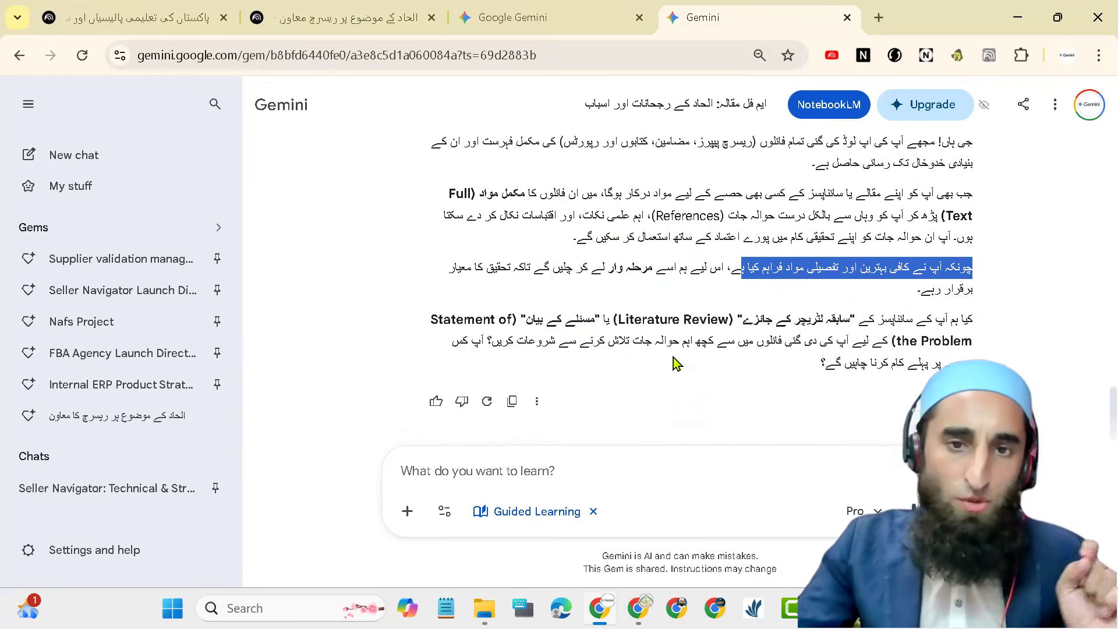
{"action": "left_click_drag", "start_coordinate": [786, 375], "coordinate": [1026, 335]}
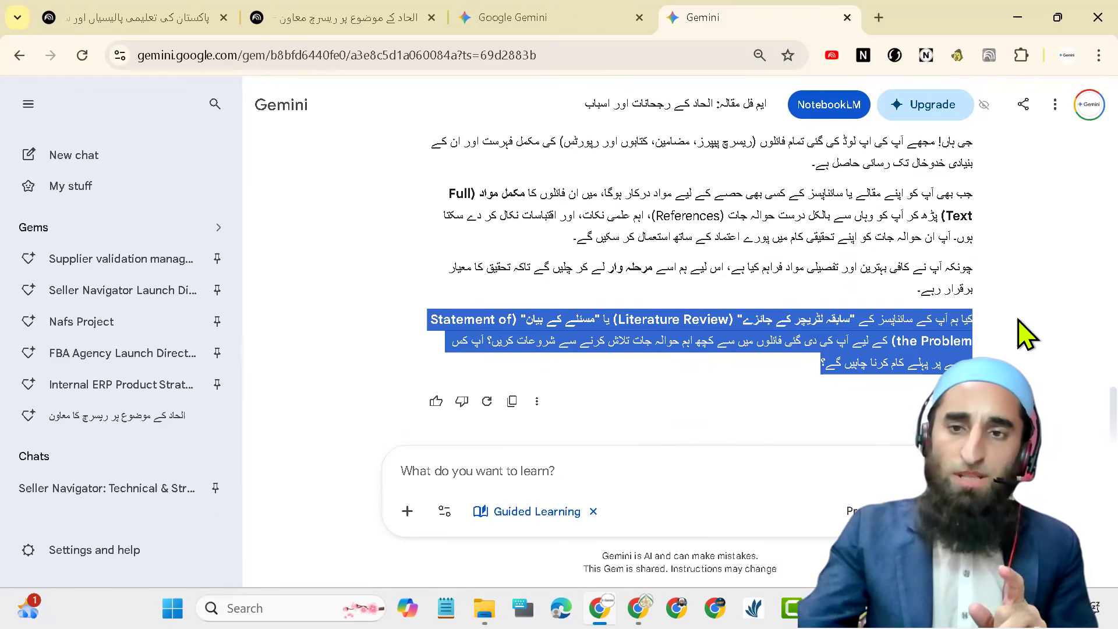
{"action": "left_click", "coordinate": [444, 511]}
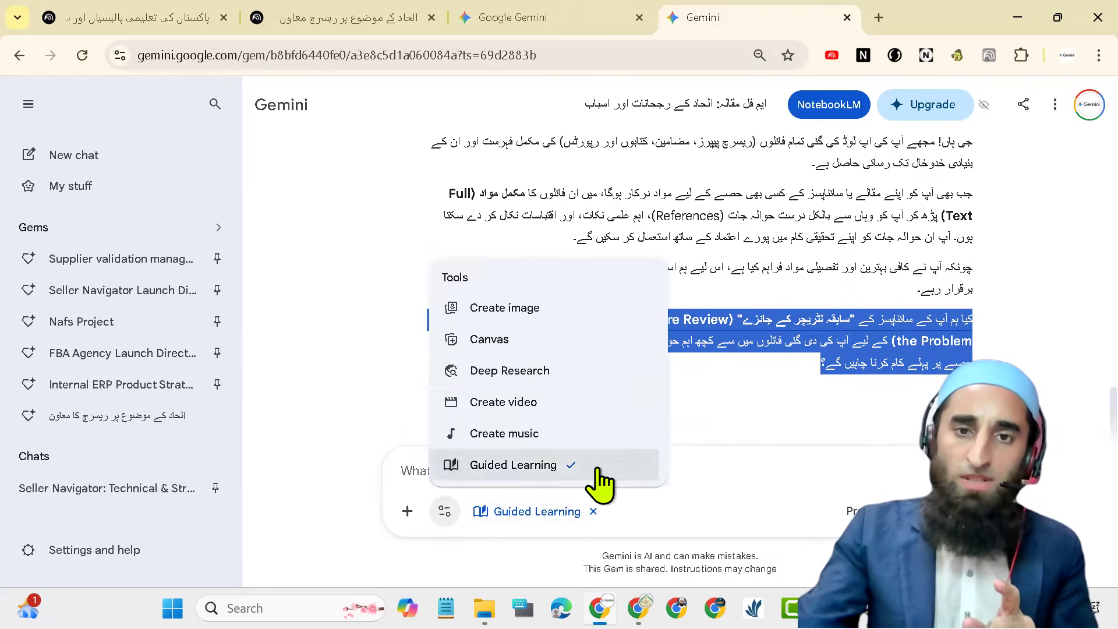
{"action": "left_click", "coordinate": [714, 394]}
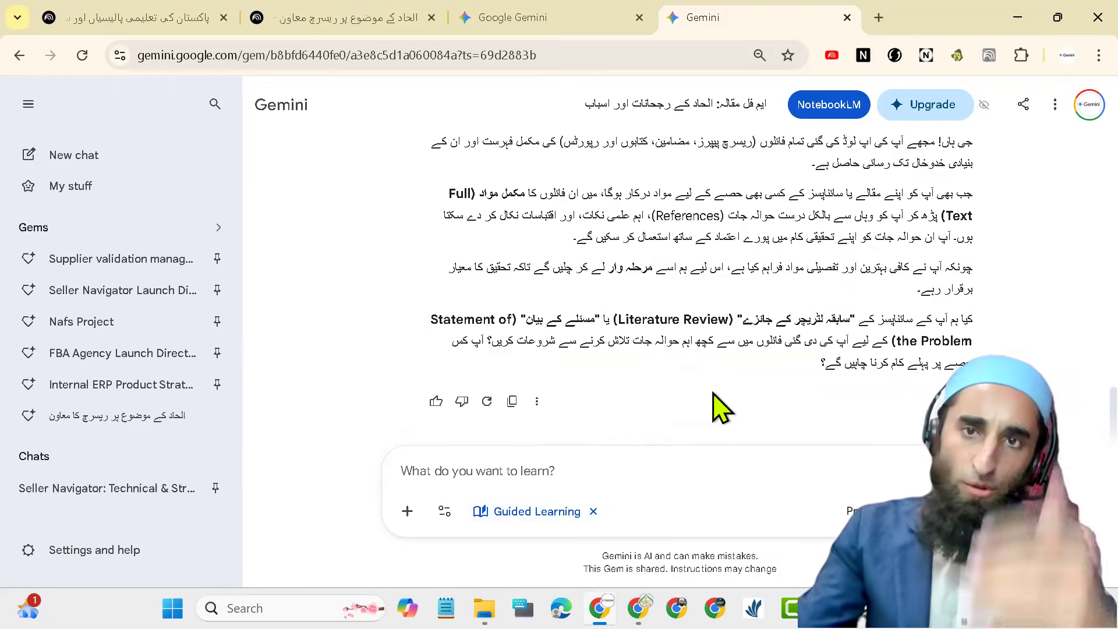